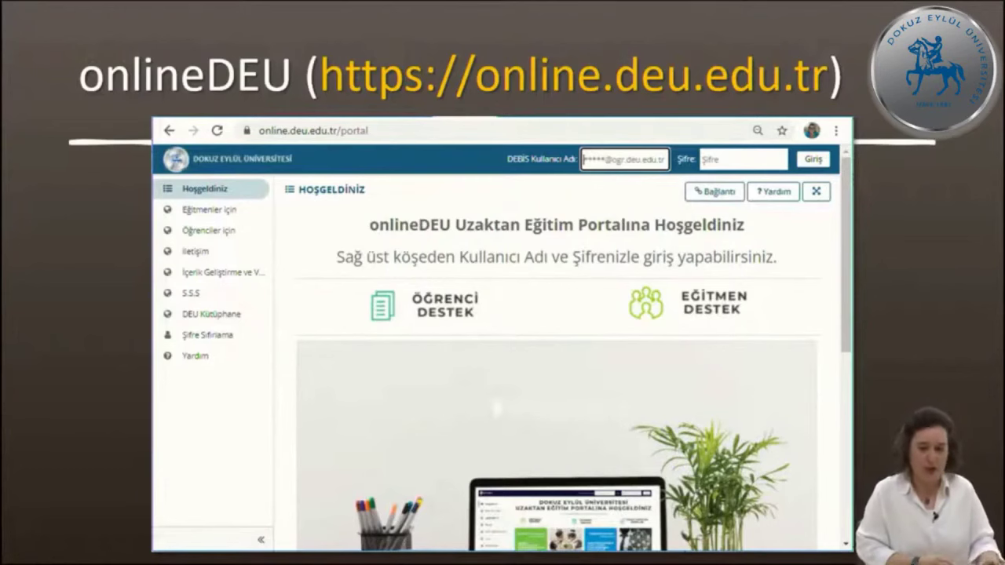
- Switch to Chrome and load the online.deu.edu.tr portal login page
{"action": "key", "text": "alt+Tab"}
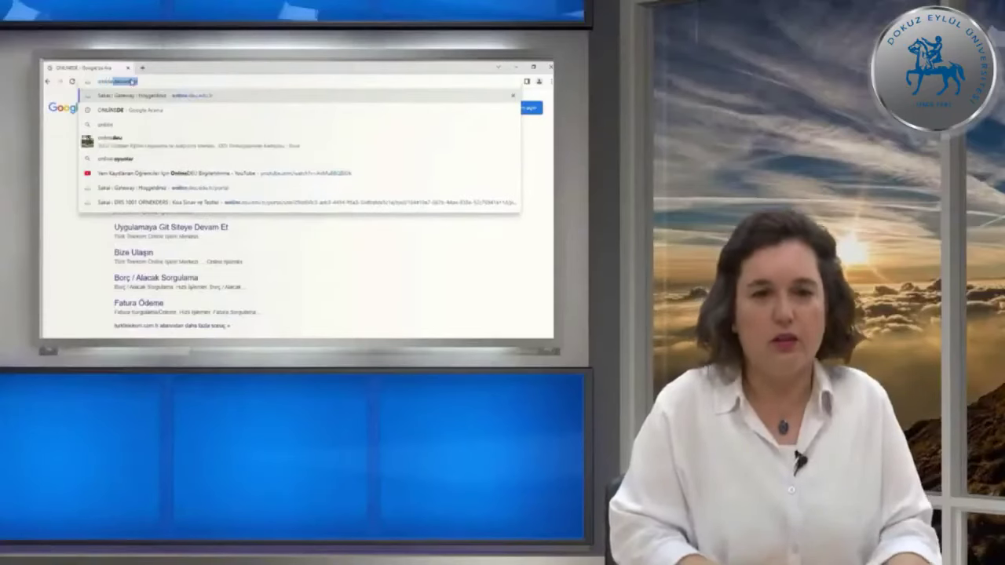
{"action": "key", "text": "Return"}
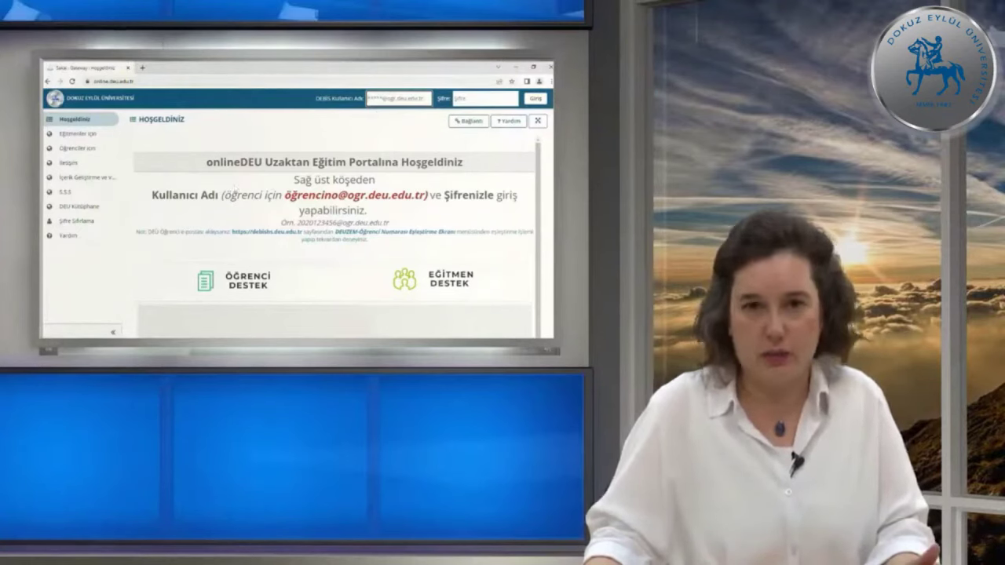
{"action": "scroll", "coordinate": [247, 243], "scroll_direction": "down", "scroll_amount": 1}
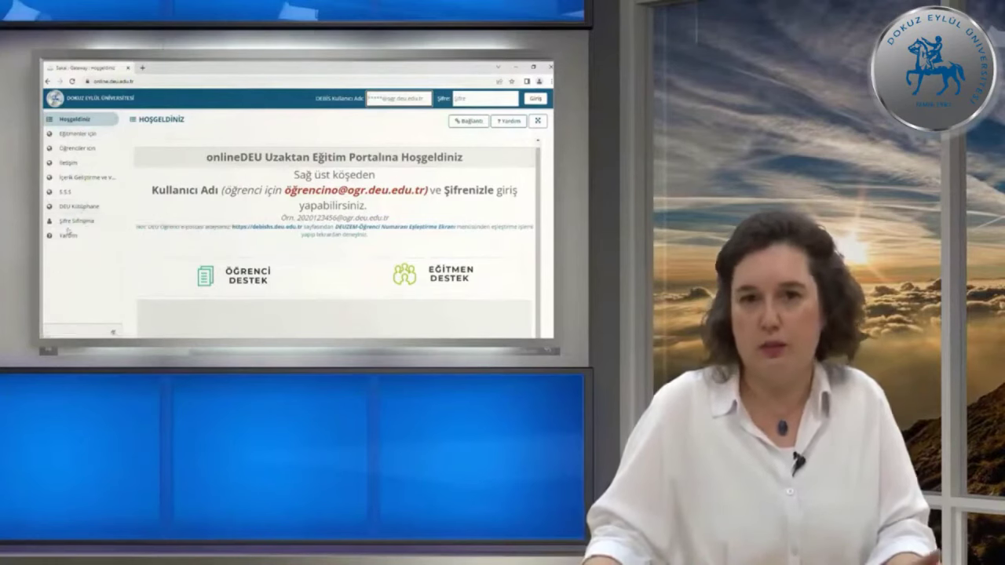
- Log in with the student's DEBİS username and password
{"action": "left_click", "coordinate": [390, 99]}
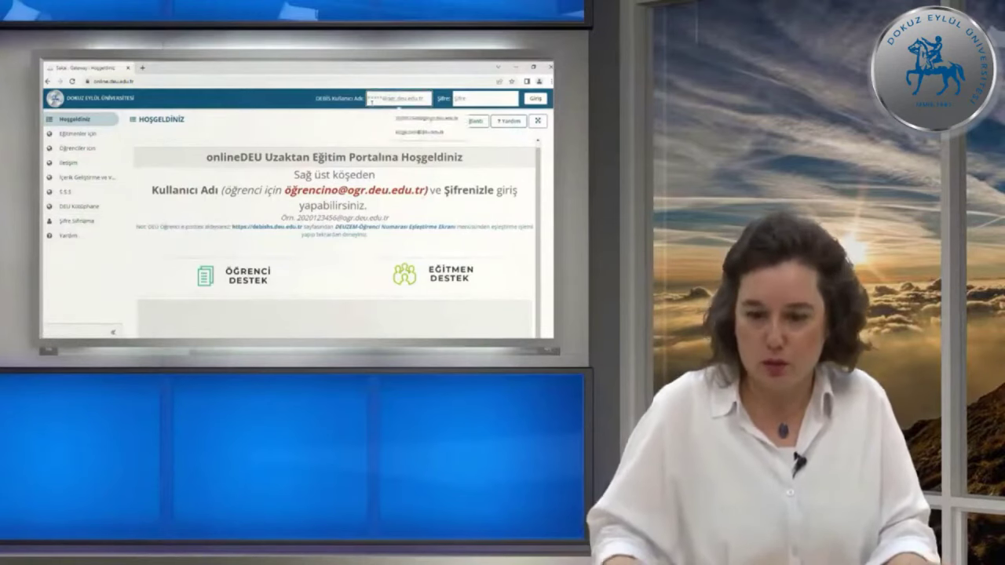
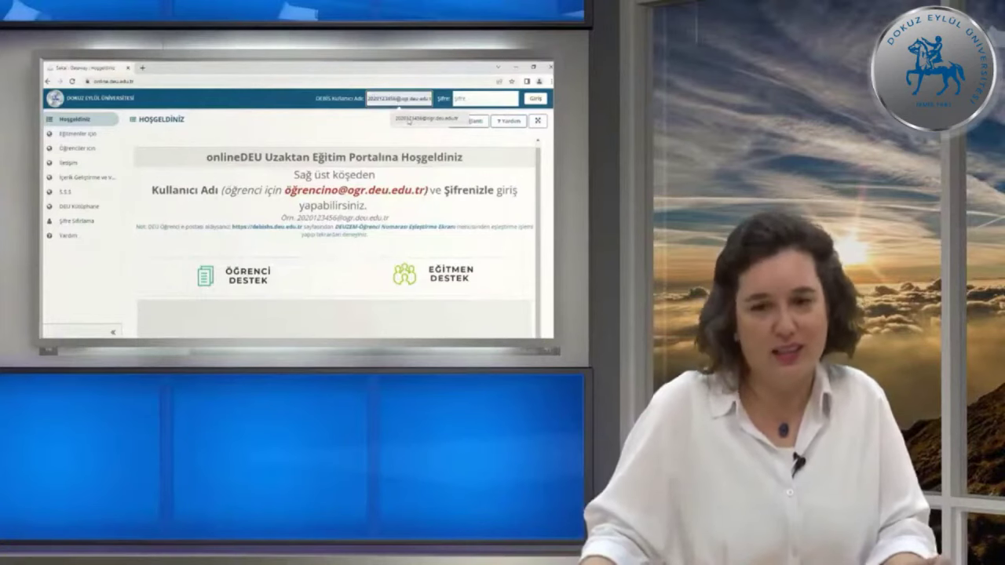
{"action": "left_click", "coordinate": [408, 118]}
{"action": "left_click", "coordinate": [503, 98]}
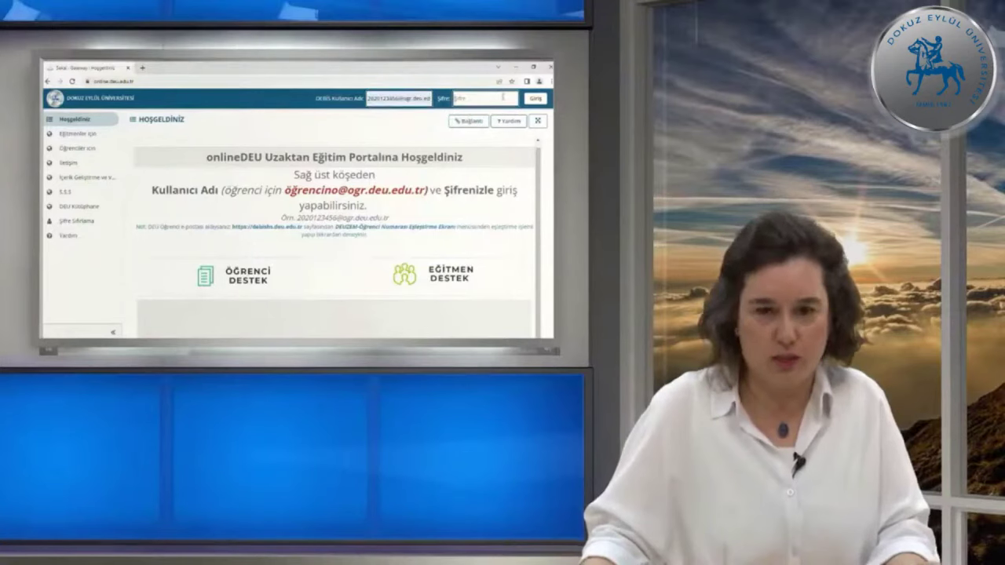
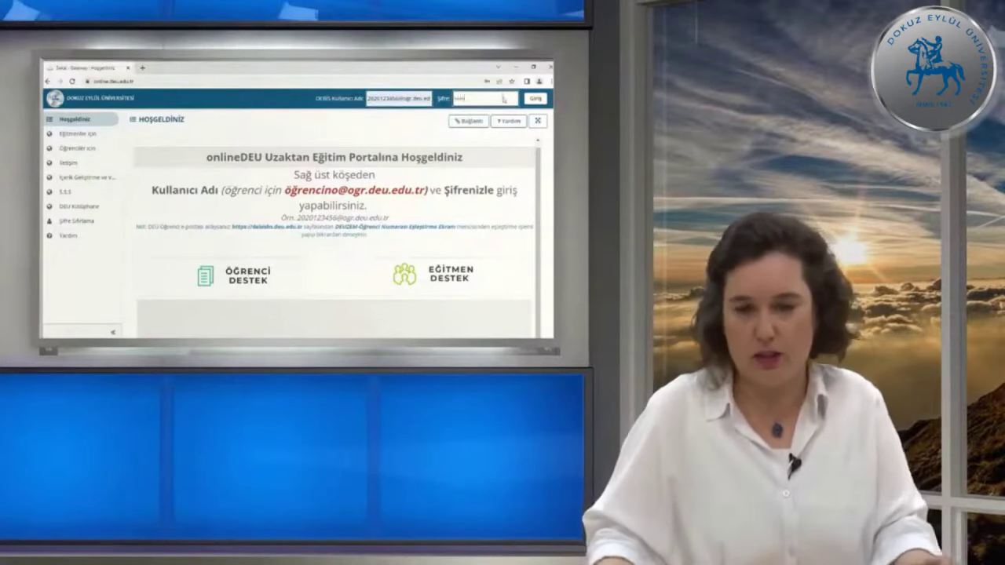
{"action": "key", "text": "Return"}
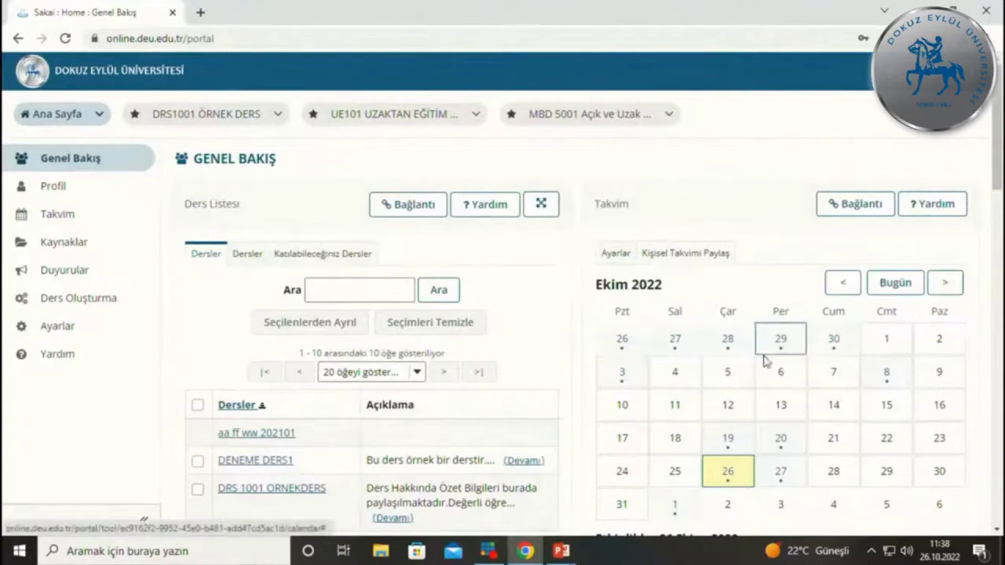
- Scroll down the Genel Bakış page past the calendar events and Duyurular, then back up
{"action": "scroll", "coordinate": [766, 362], "scroll_direction": "down", "scroll_amount": 3}
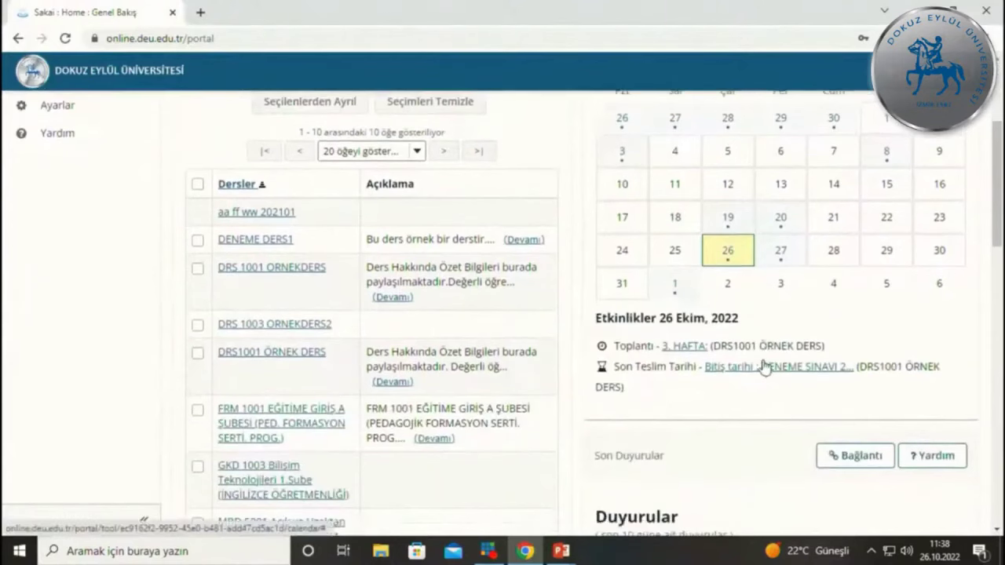
{"action": "scroll", "coordinate": [741, 322], "scroll_direction": "down", "scroll_amount": 7}
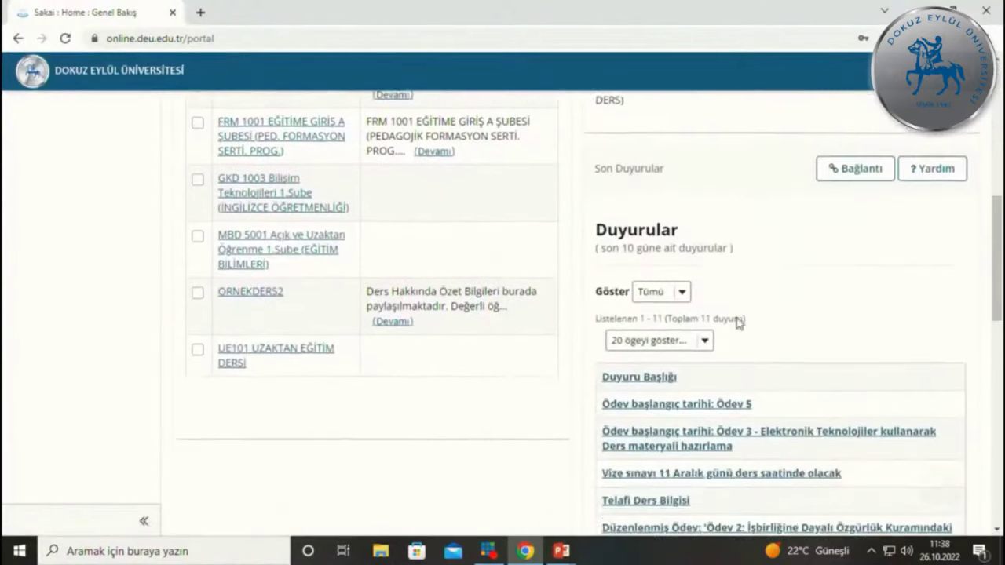
{"action": "scroll", "coordinate": [738, 323], "scroll_direction": "down", "scroll_amount": 4}
{"action": "scroll", "coordinate": [738, 324], "scroll_direction": "down", "scroll_amount": 2}
{"action": "scroll", "coordinate": [738, 323], "scroll_direction": "up", "scroll_amount": 7}
{"action": "scroll", "coordinate": [738, 322], "scroll_direction": "up", "scroll_amount": 5}
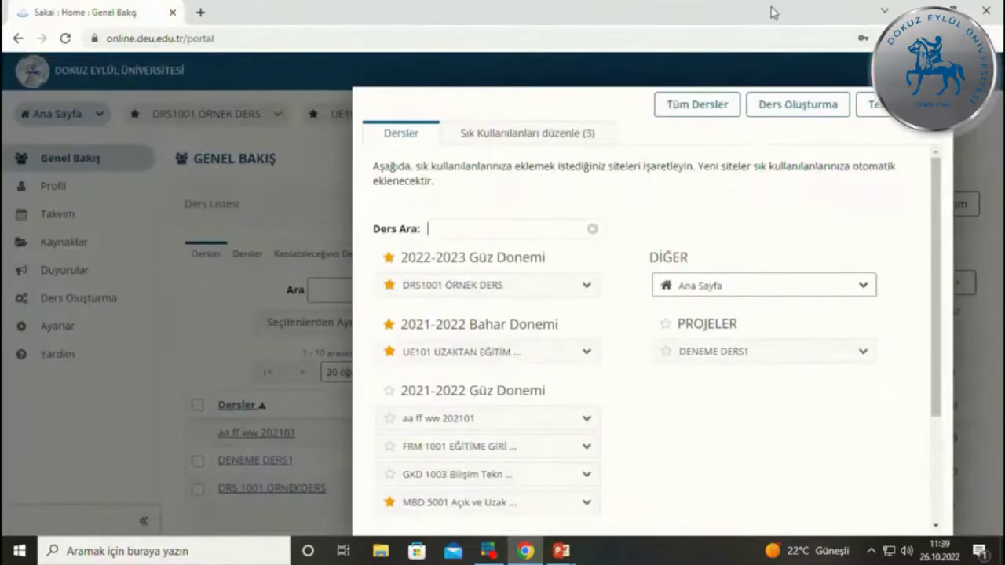
- Unstar the 2021-2022 Bahar Donemi courses in the sites panel and reload the page
{"action": "key", "text": "Escape"}
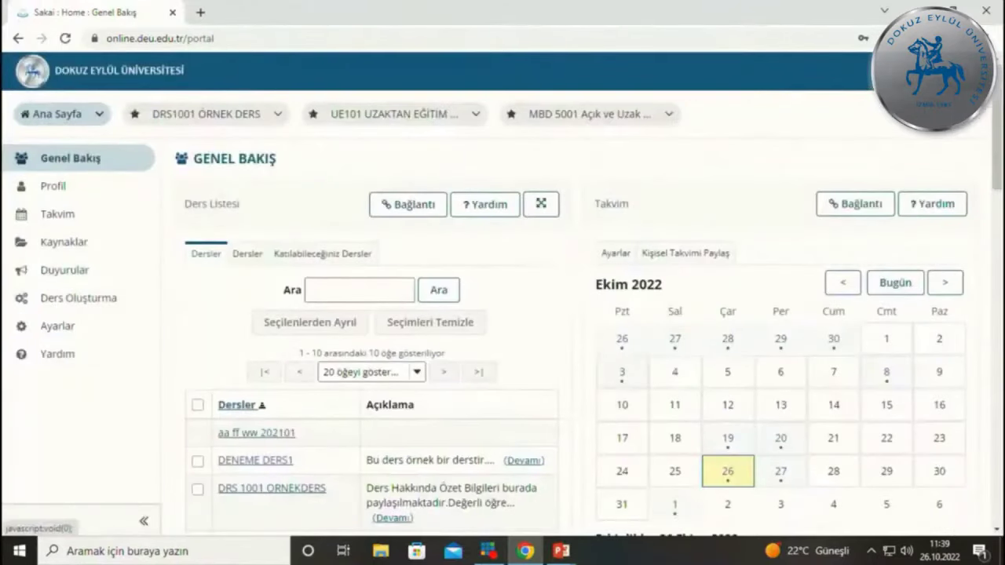
{"action": "left_click", "coordinate": [934, 71]}
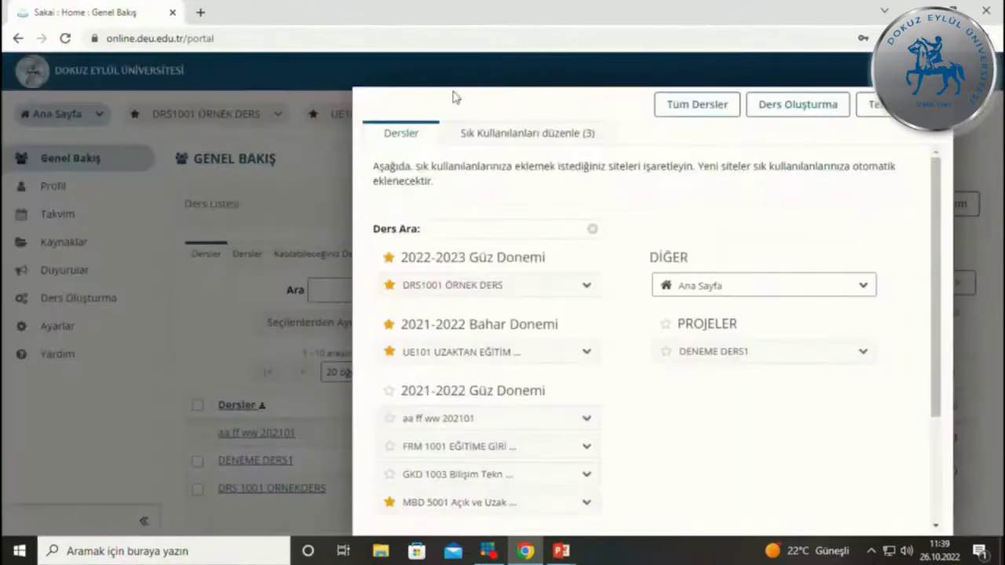
{"action": "left_click", "coordinate": [388, 325]}
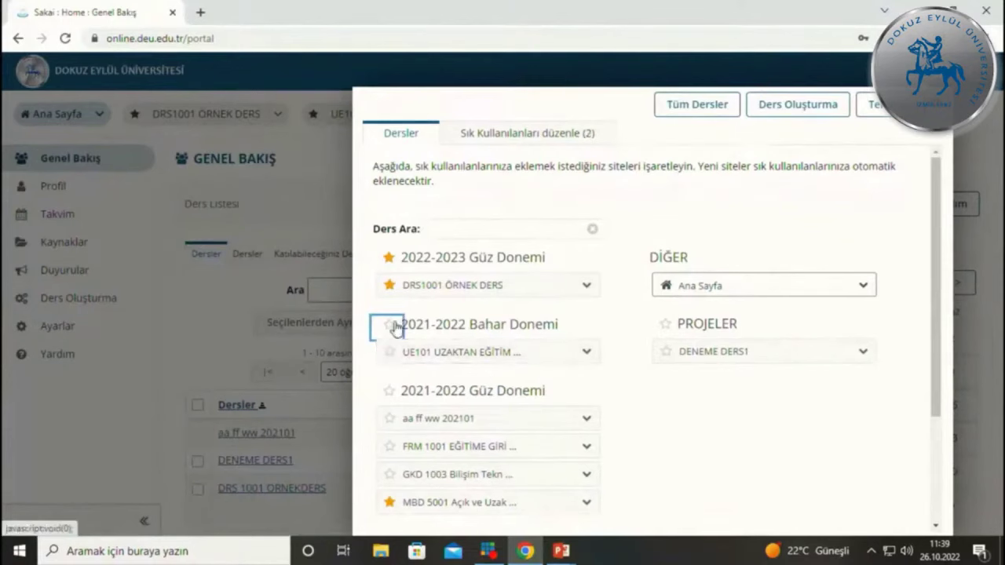
{"action": "left_click", "coordinate": [295, 157]}
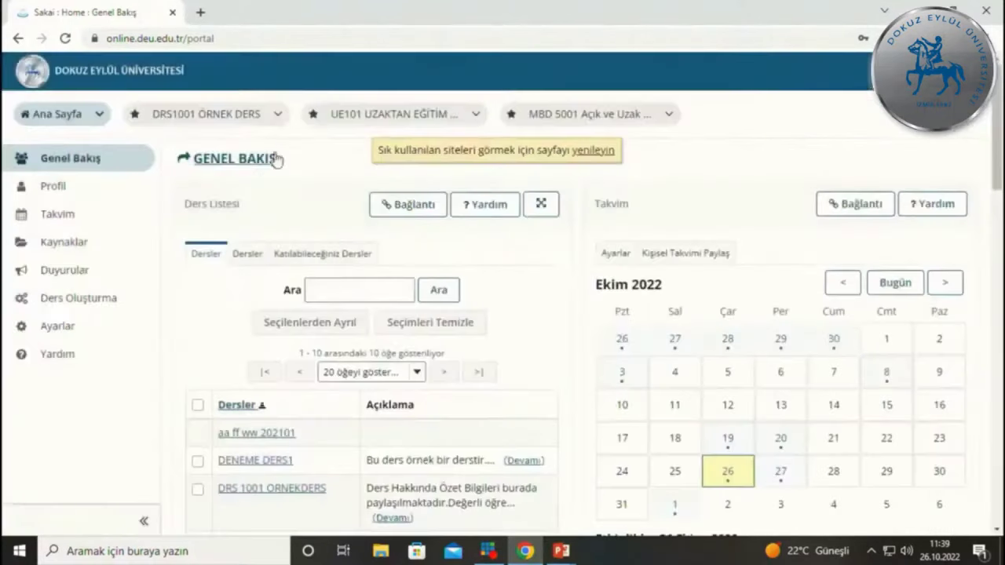
{"action": "left_click", "coordinate": [593, 150]}
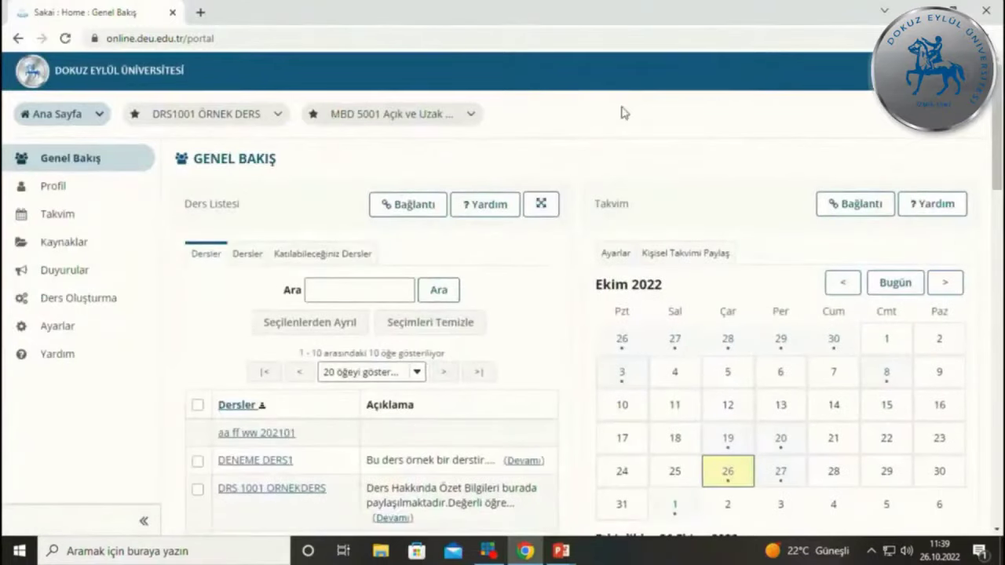
- Reorder favourites so MBD 5001 comes before DRS1001, then reload
{"action": "left_click", "coordinate": [903, 71]}
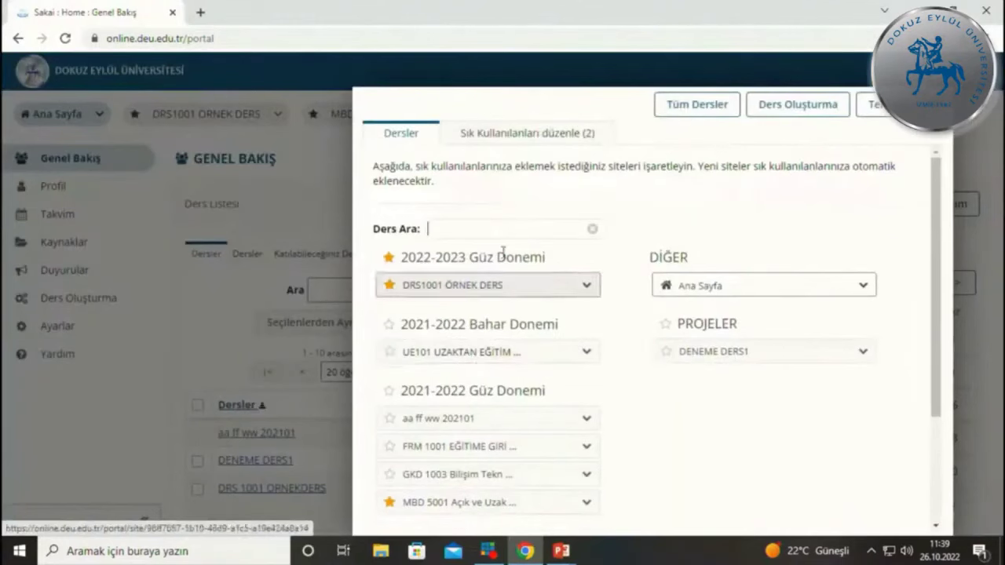
{"action": "left_click", "coordinate": [520, 134]}
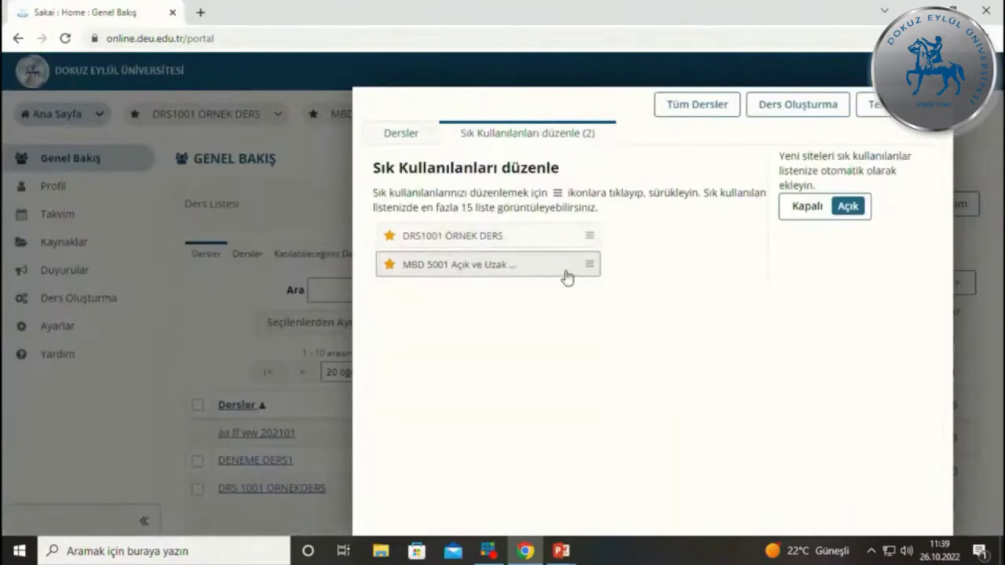
{"action": "left_click_drag", "start_coordinate": [589, 264], "coordinate": [590, 224]}
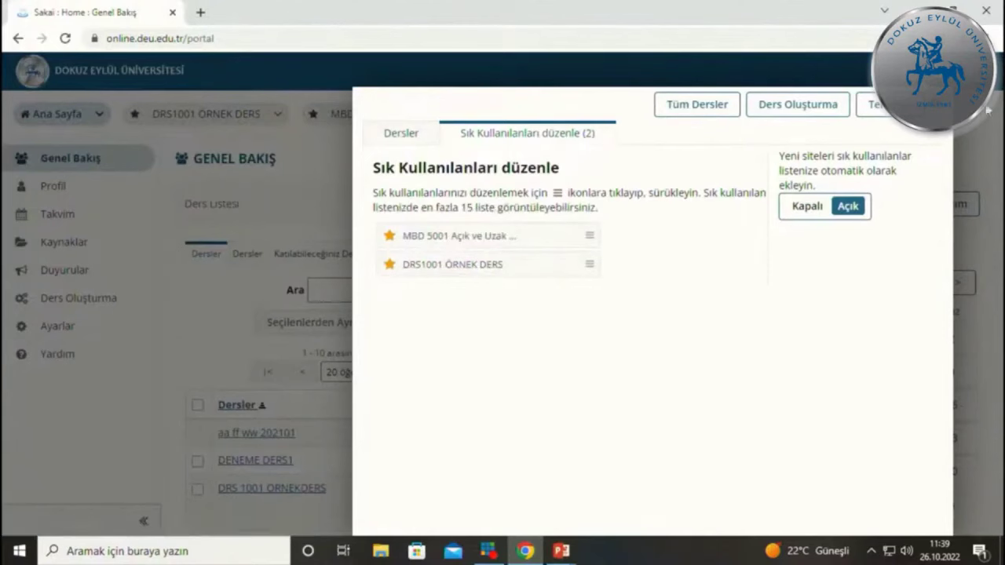
{"action": "left_click", "coordinate": [939, 102]}
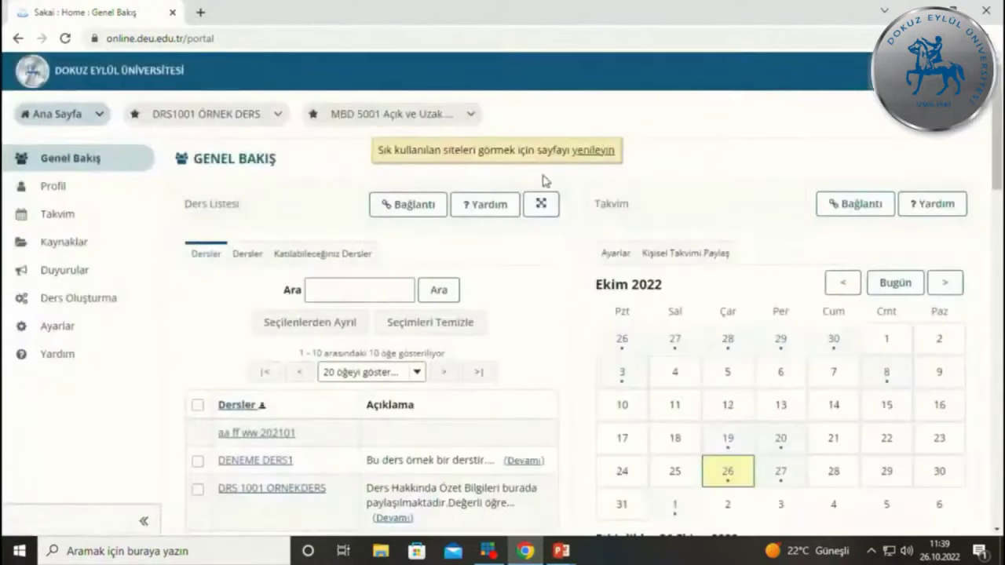
{"action": "left_click", "coordinate": [592, 153]}
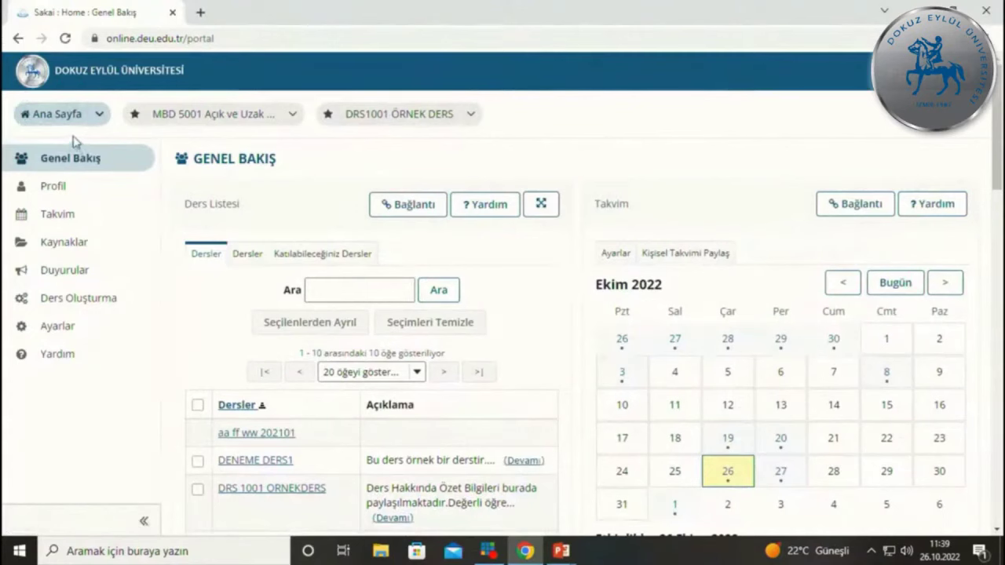
- Look over the Profil page, then open the Takvim weekly calendar for 24–30 Ekim 2022
{"action": "left_click", "coordinate": [69, 183]}
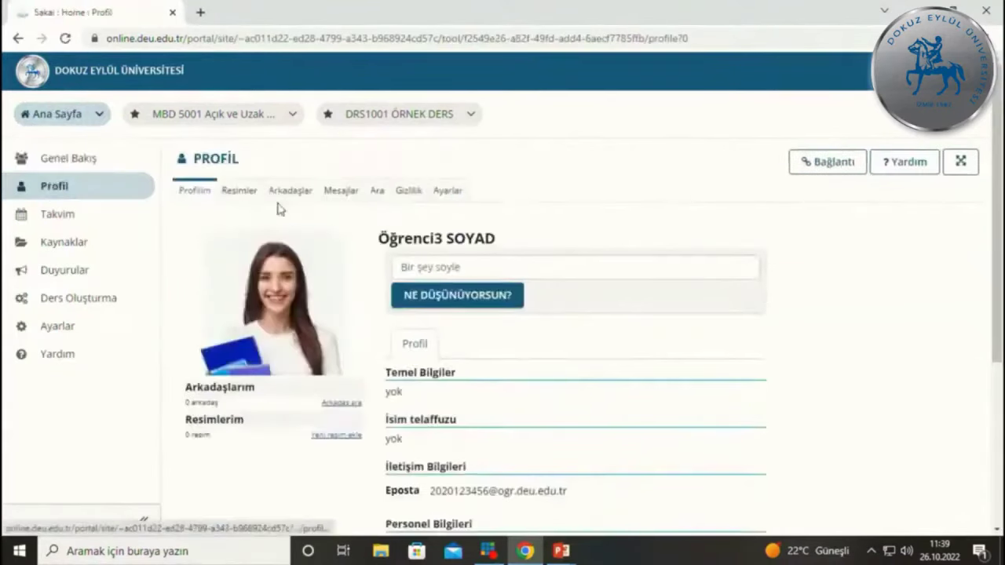
{"action": "mouse_move", "coordinate": [221, 327]}
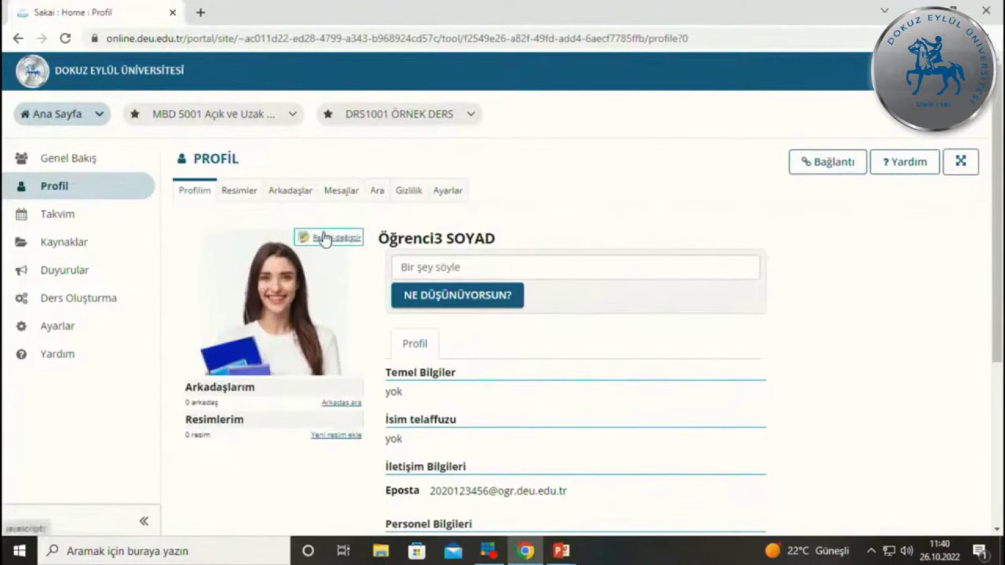
{"action": "scroll", "coordinate": [507, 444], "scroll_direction": "down", "scroll_amount": 3}
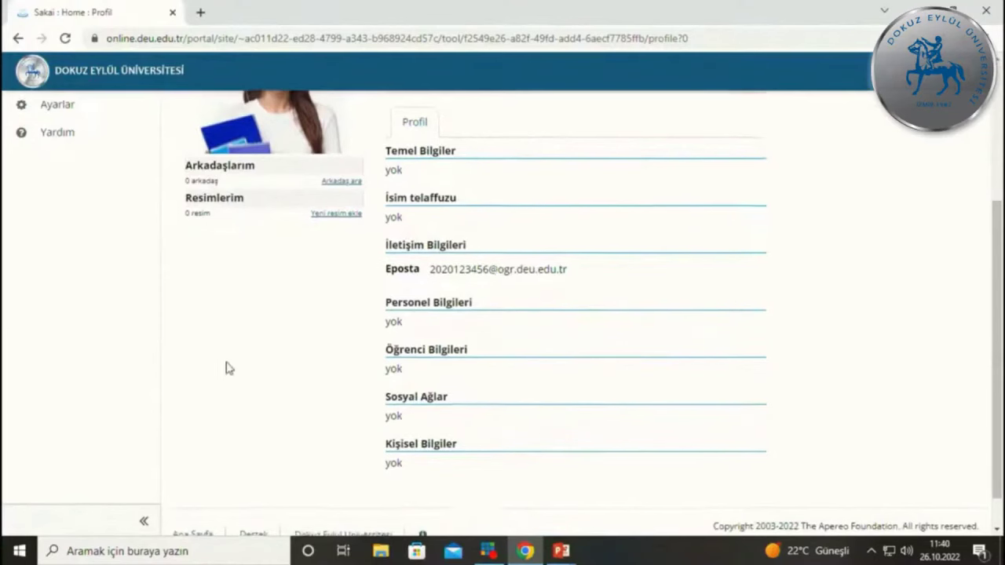
{"action": "scroll", "coordinate": [225, 366], "scroll_direction": "up", "scroll_amount": 3}
{"action": "left_click", "coordinate": [43, 214]}
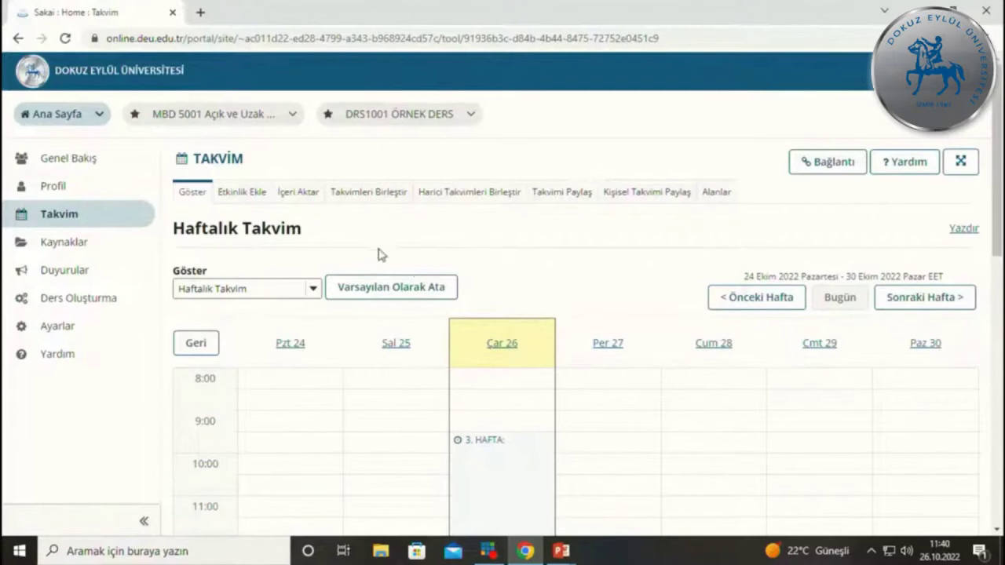
- Preview the calendar's İçeri Aktar and Takvimleri Birleştir pages, then go to Kaynaklar
{"action": "left_click", "coordinate": [294, 192]}
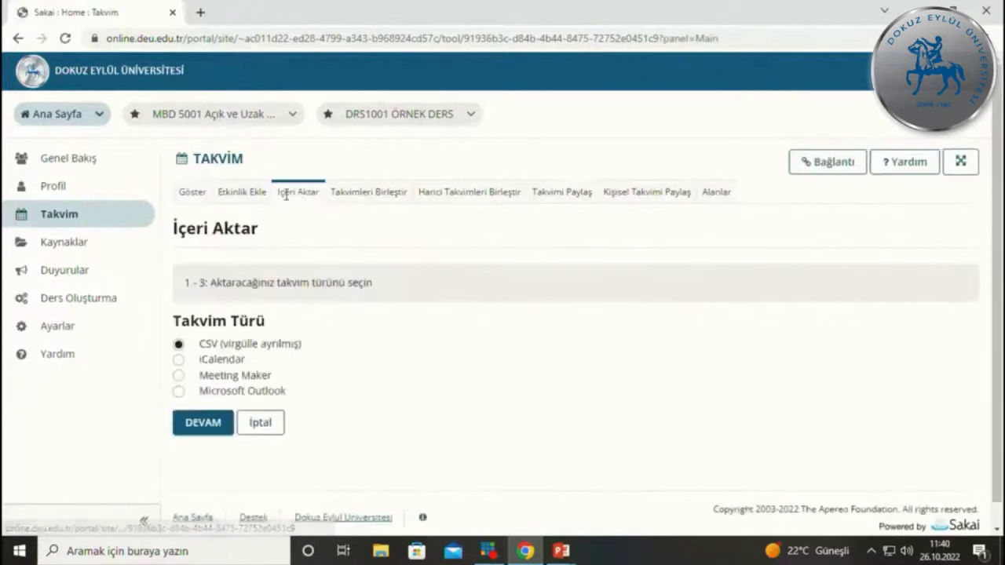
{"action": "left_click", "coordinate": [259, 422]}
{"action": "left_click", "coordinate": [391, 192]}
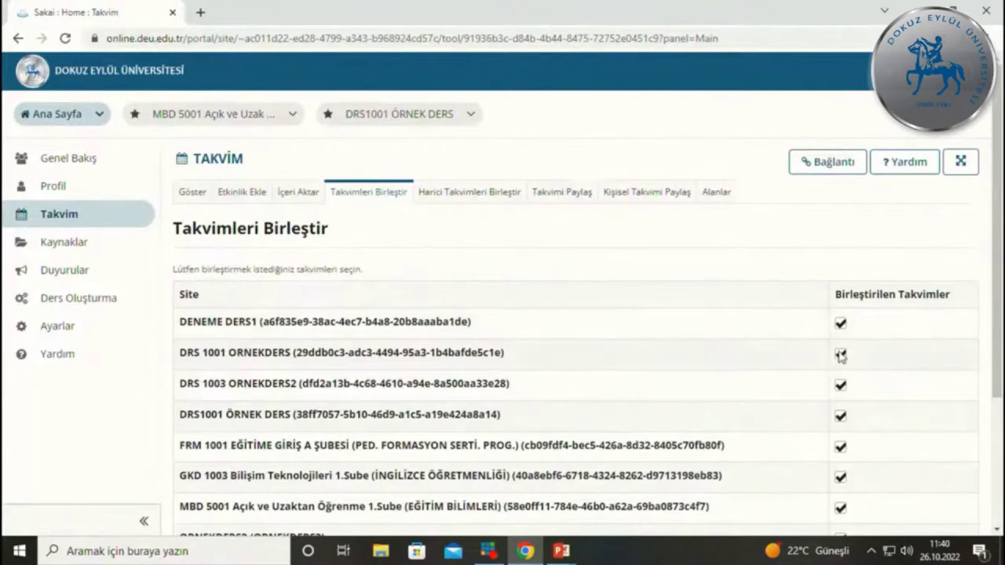
{"action": "left_click", "coordinate": [81, 244]}
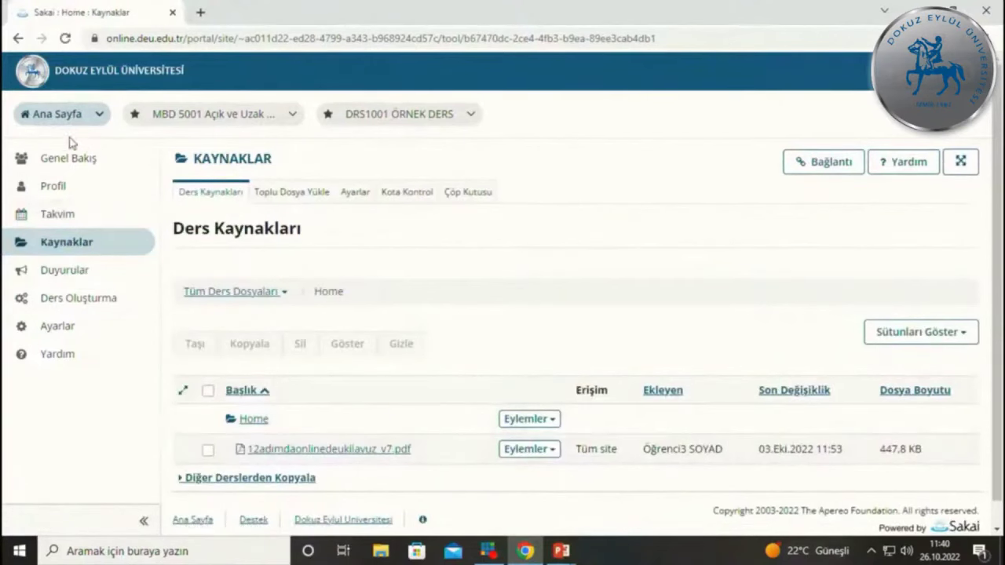
- Browse the Duyurular announcements list, then open the Ders Oluşturma site list
{"action": "left_click", "coordinate": [48, 272]}
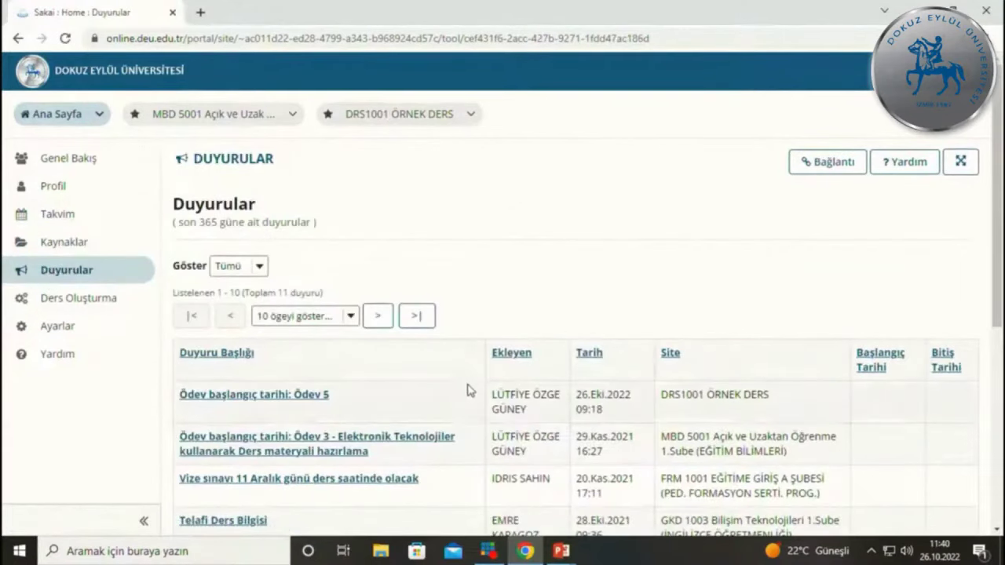
{"action": "scroll", "coordinate": [329, 479], "scroll_direction": "down", "scroll_amount": 5}
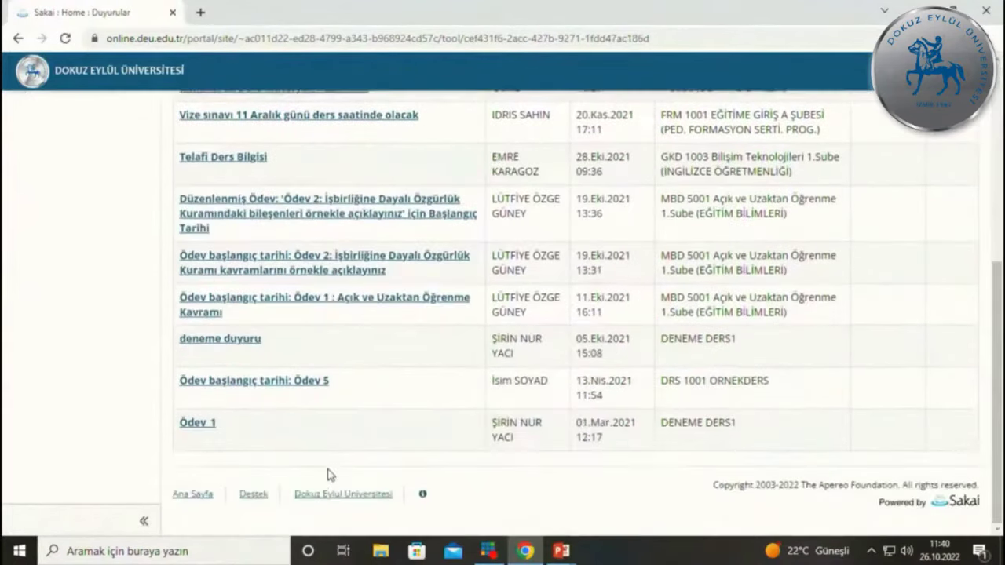
{"action": "scroll", "coordinate": [328, 475], "scroll_direction": "up", "scroll_amount": 5}
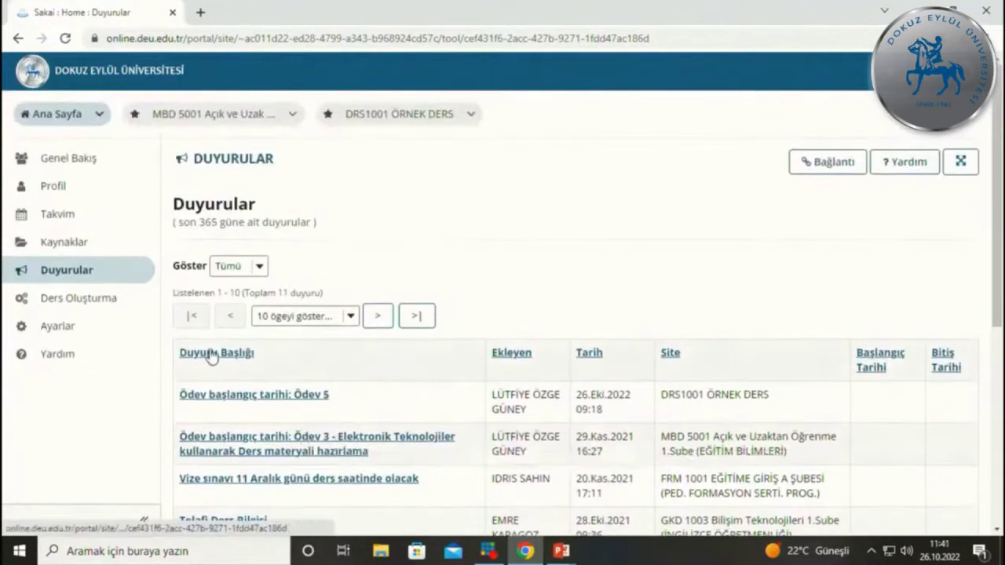
{"action": "left_click", "coordinate": [57, 302]}
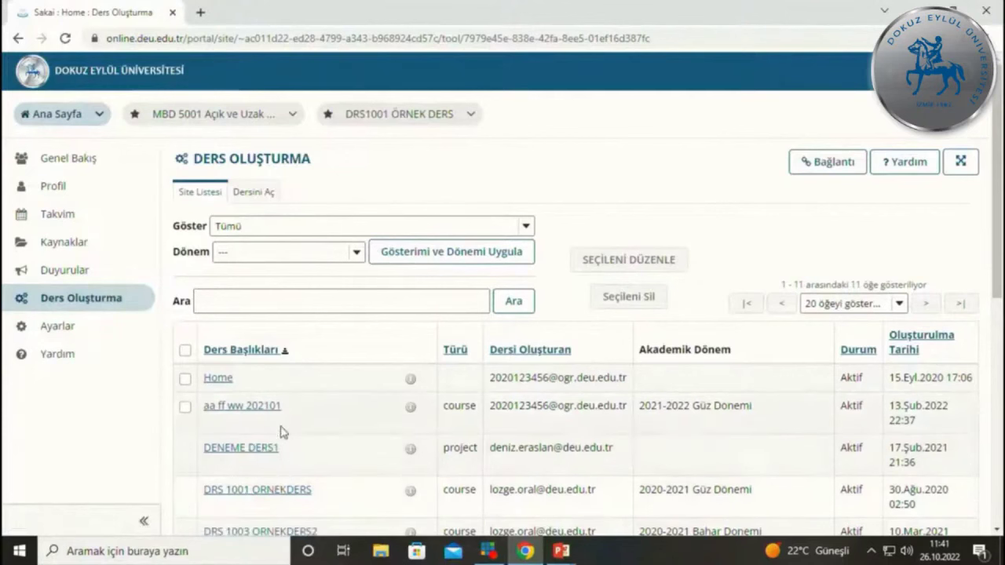
- Browse the Ders Oluşturma sites, then view the Ayarlar Bildirimler e-mail notification options
{"action": "scroll", "coordinate": [369, 322], "scroll_direction": "down", "scroll_amount": 5}
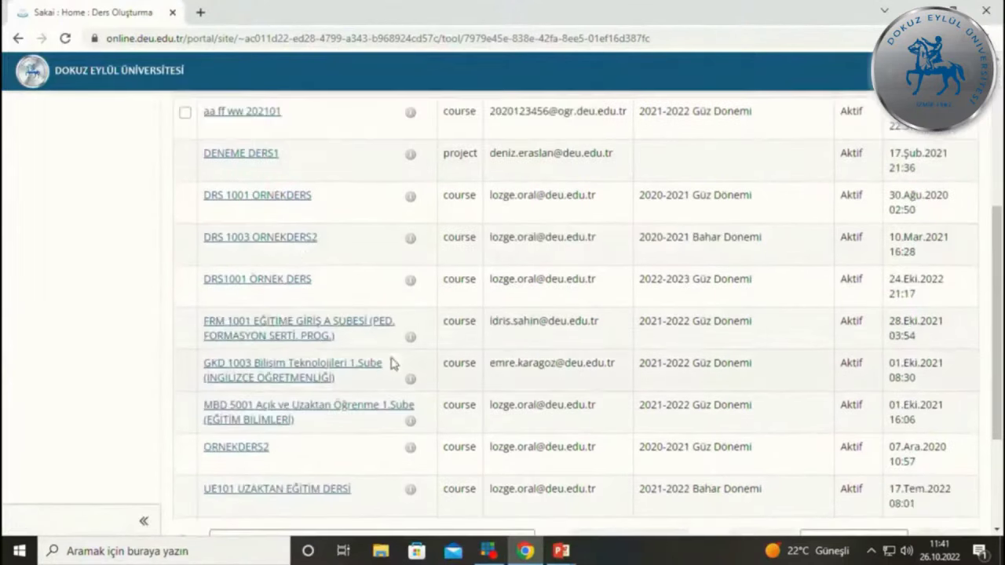
{"action": "scroll", "coordinate": [320, 464], "scroll_direction": "up", "scroll_amount": 5}
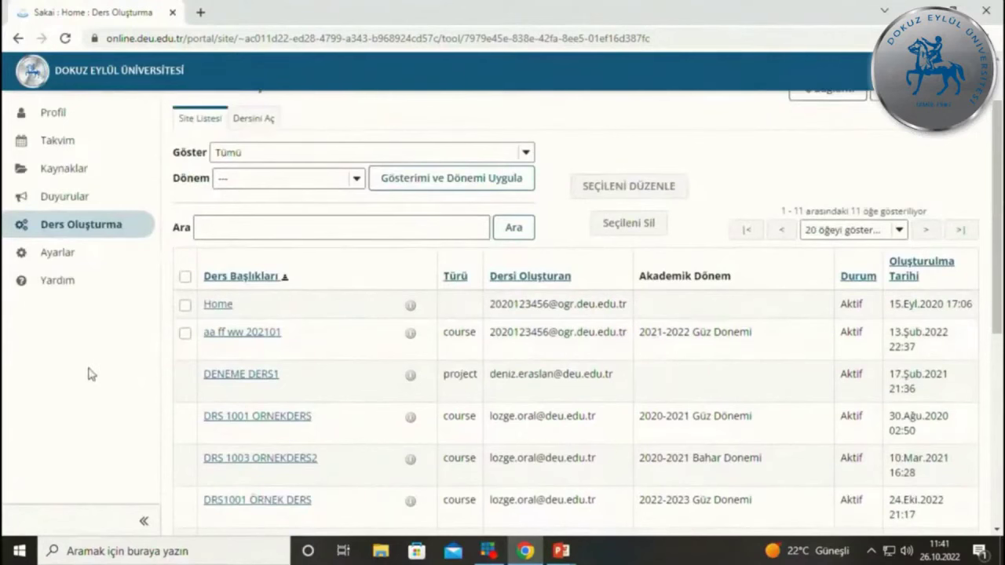
{"action": "left_click", "coordinate": [61, 252]}
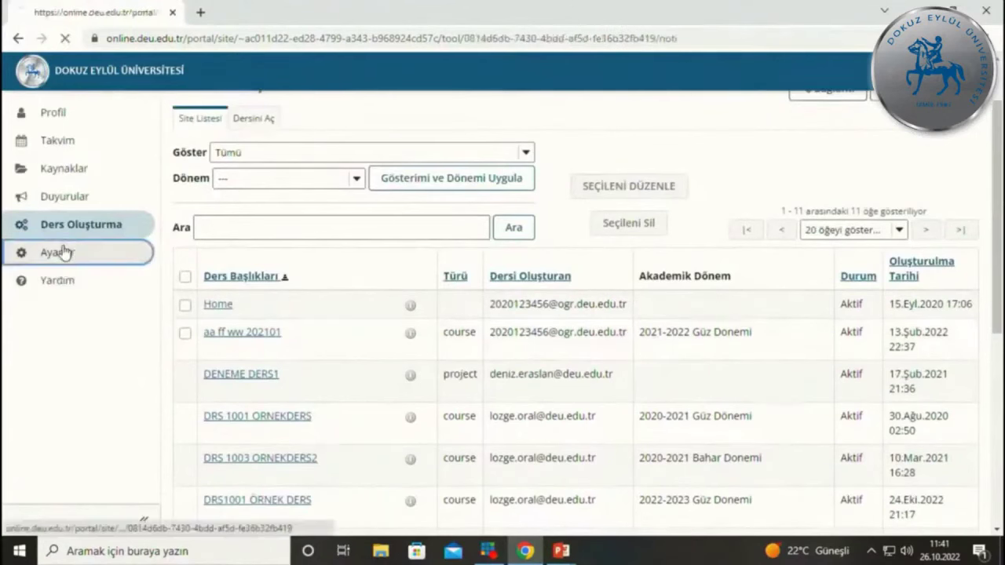
{"action": "scroll", "coordinate": [191, 337], "scroll_direction": "down", "scroll_amount": 2}
{"action": "scroll", "coordinate": [194, 337], "scroll_direction": "up", "scroll_amount": 2}
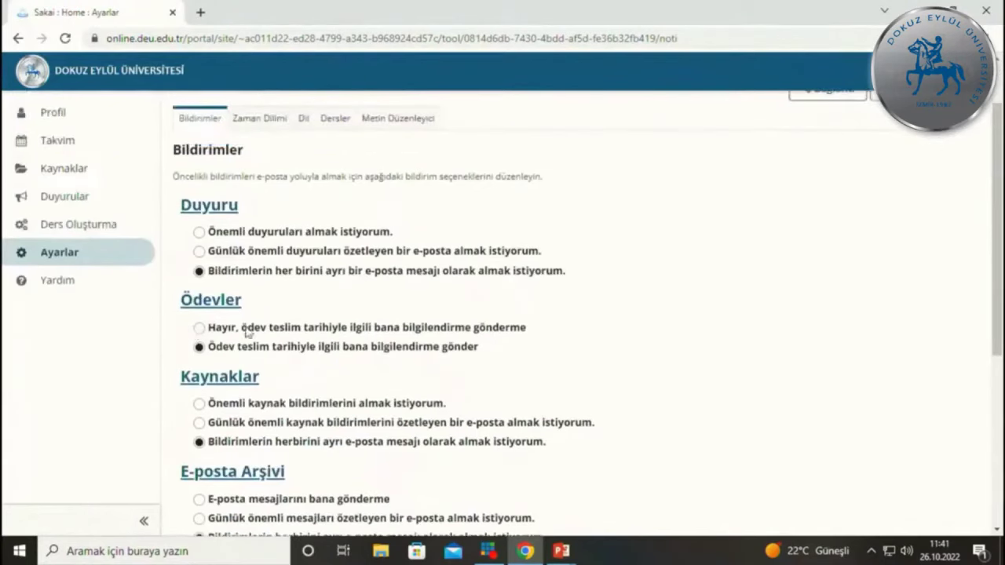
{"action": "scroll", "coordinate": [279, 384], "scroll_direction": "down", "scroll_amount": 1}
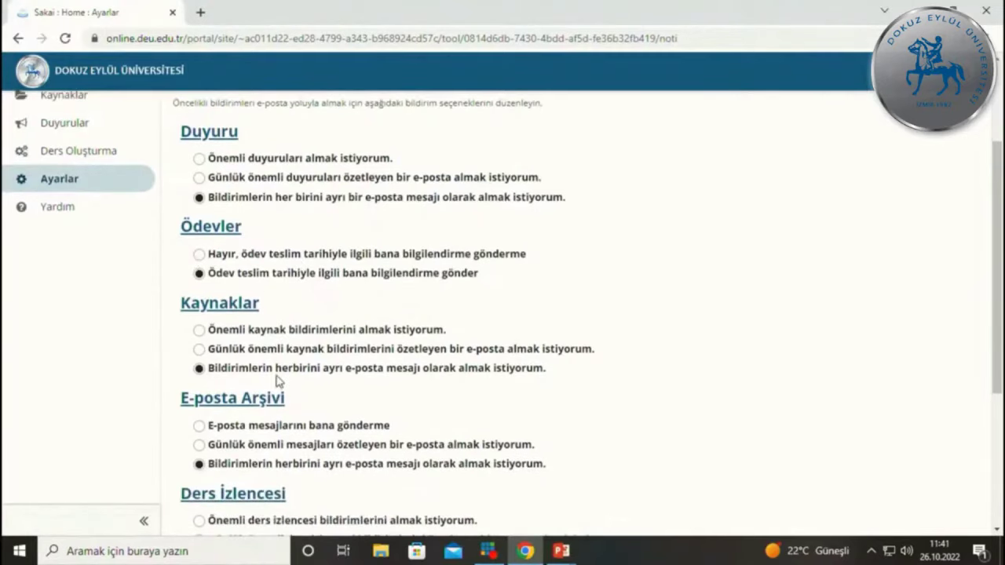
{"action": "scroll", "coordinate": [279, 381], "scroll_direction": "down", "scroll_amount": 3}
{"action": "scroll", "coordinate": [279, 380], "scroll_direction": "up", "scroll_amount": 2}
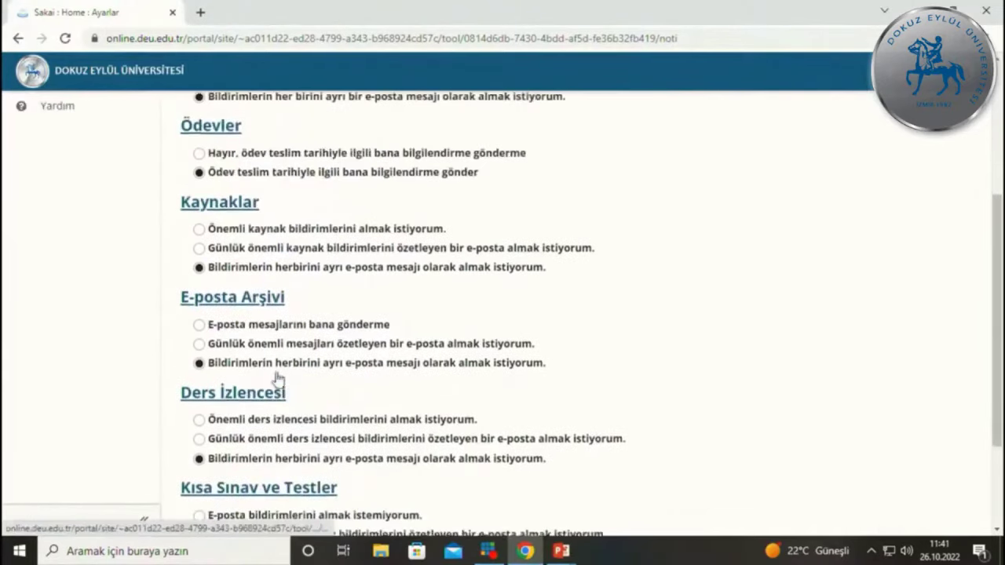
{"action": "scroll", "coordinate": [277, 379], "scroll_direction": "up", "scroll_amount": 3}
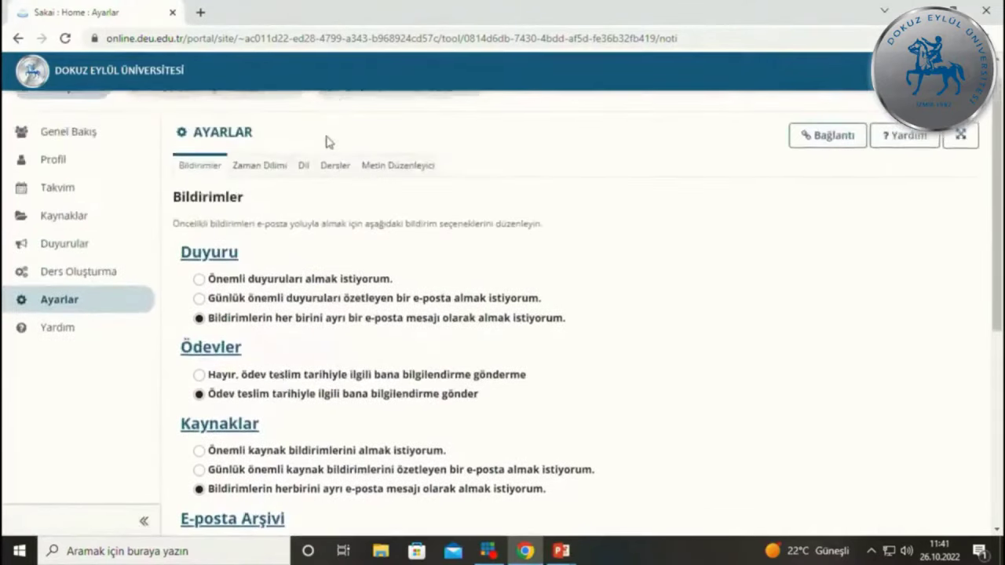
{"action": "left_click", "coordinate": [304, 166]}
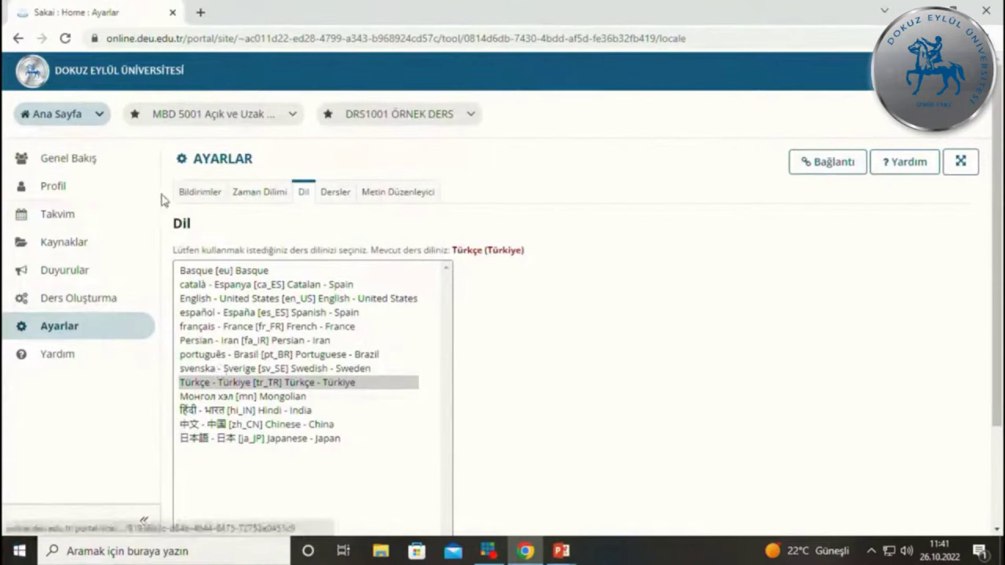
{"action": "left_click", "coordinate": [43, 112]}
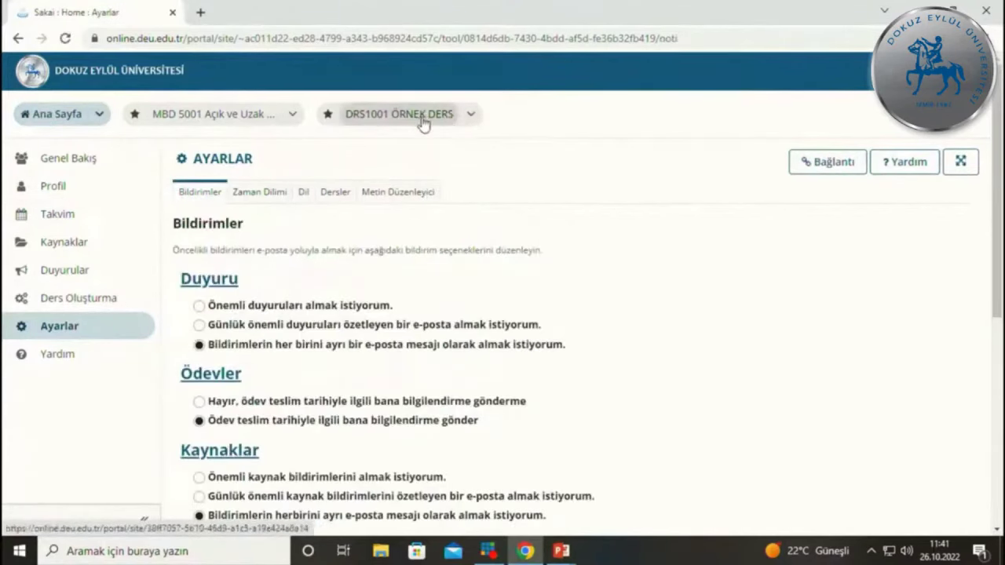
{"action": "left_click", "coordinate": [470, 118]}
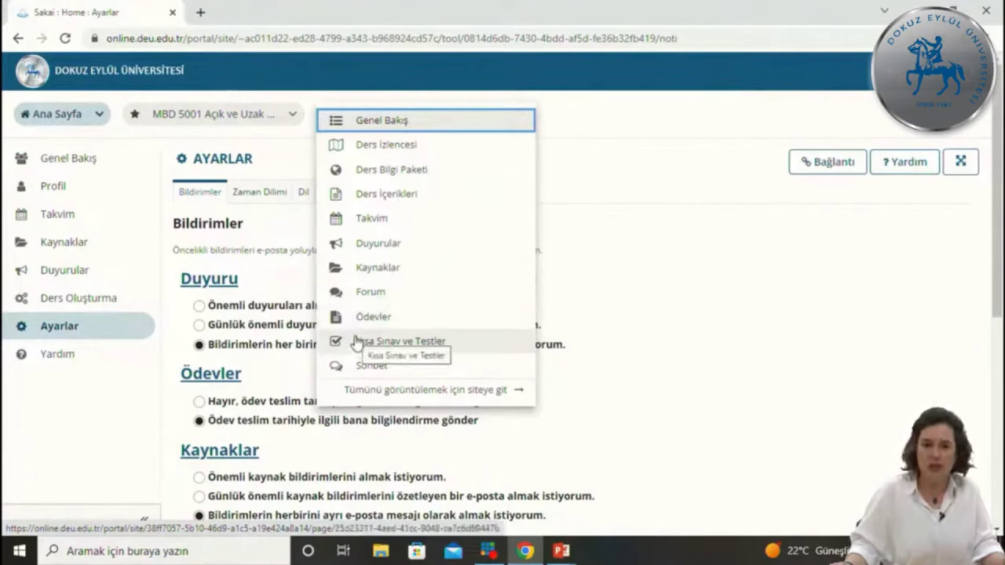
- Choose Genel Bakış under DRS1001 ÖRNEK DERS to show its tool list
{"action": "left_click", "coordinate": [414, 123]}
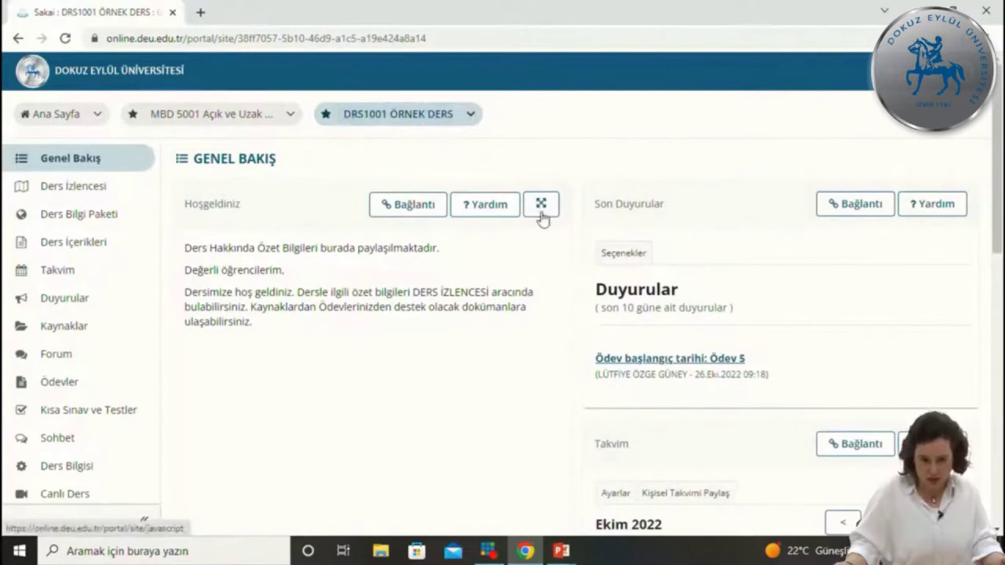
{"action": "scroll", "coordinate": [372, 279], "scroll_direction": "down", "scroll_amount": 2}
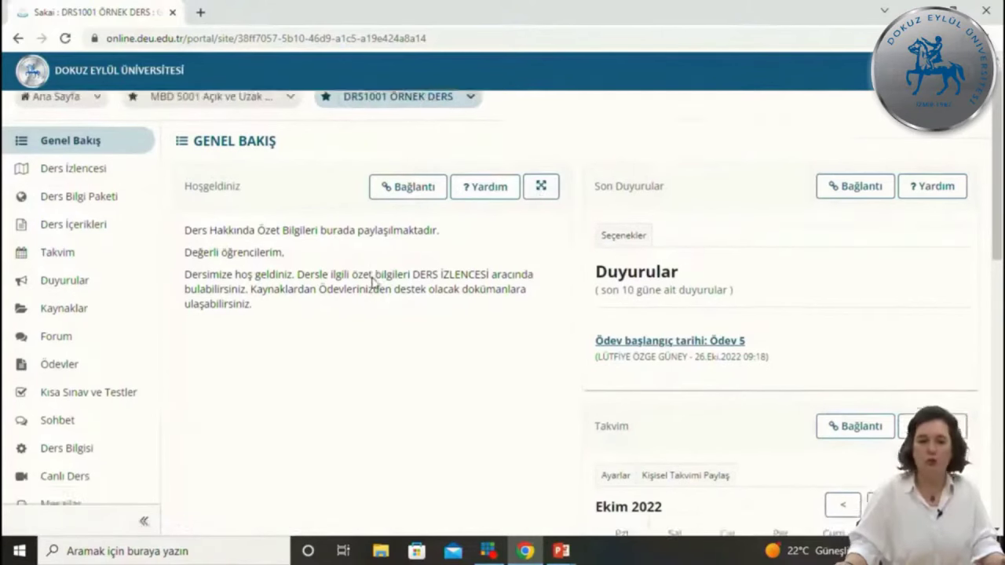
{"action": "scroll", "coordinate": [373, 274], "scroll_direction": "up", "scroll_amount": 2}
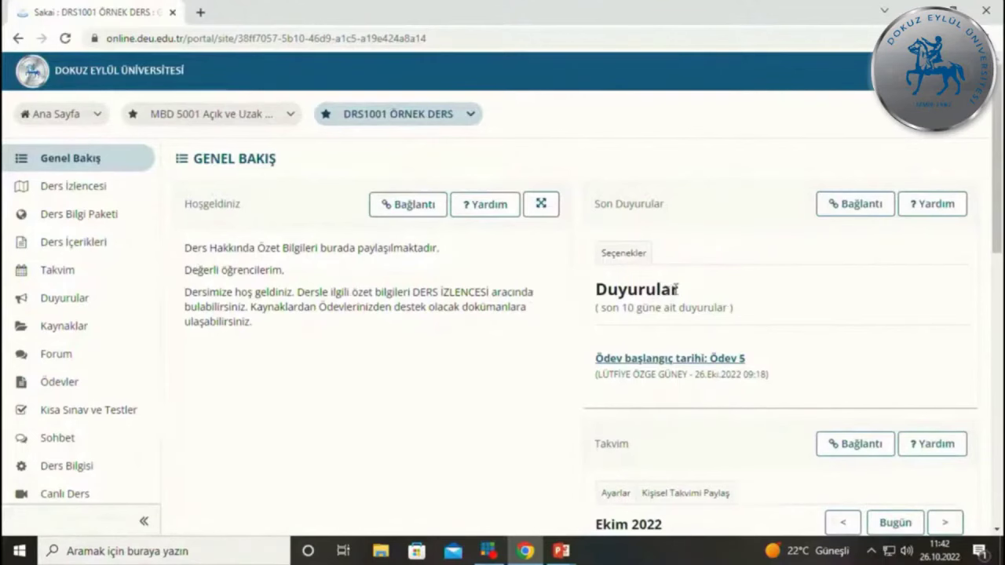
{"action": "scroll", "coordinate": [681, 291], "scroll_direction": "down", "scroll_amount": 8}
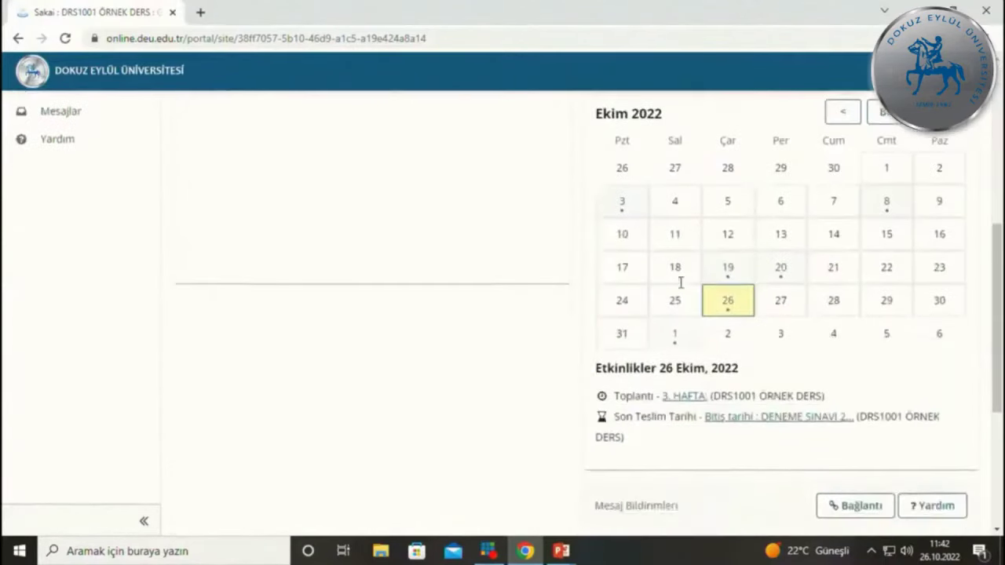
{"action": "scroll", "coordinate": [681, 283], "scroll_direction": "down", "scroll_amount": 2}
{"action": "scroll", "coordinate": [738, 333], "scroll_direction": "up", "scroll_amount": 10}
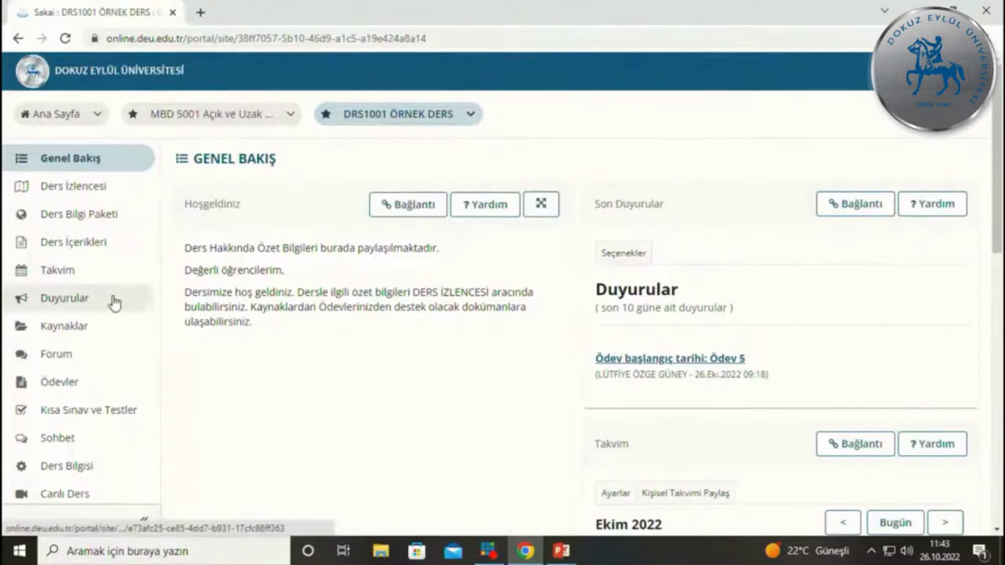
{"action": "left_click", "coordinate": [83, 198]}
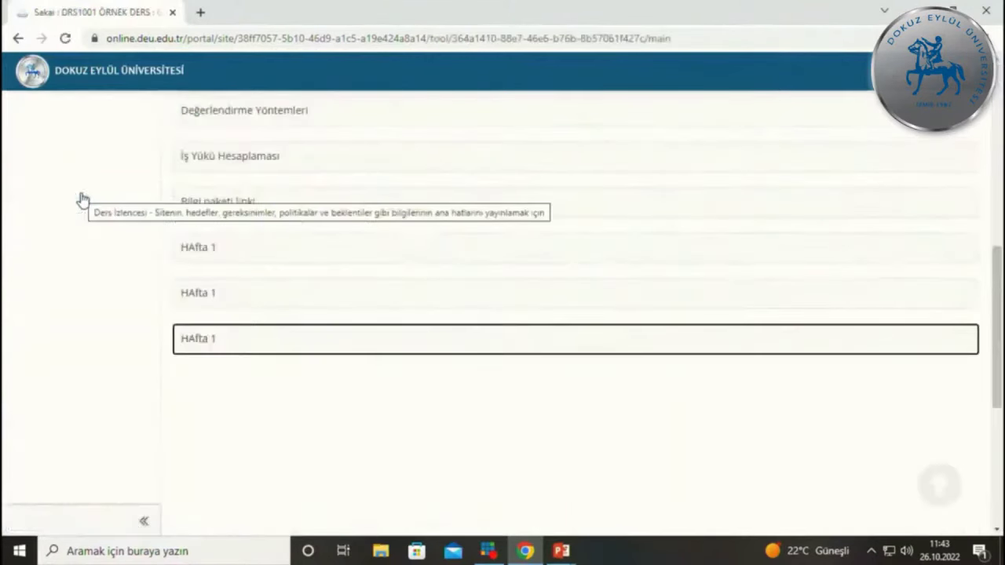
{"action": "scroll", "coordinate": [437, 238], "scroll_direction": "down", "scroll_amount": 3}
{"action": "scroll", "coordinate": [437, 238], "scroll_direction": "up", "scroll_amount": 10}
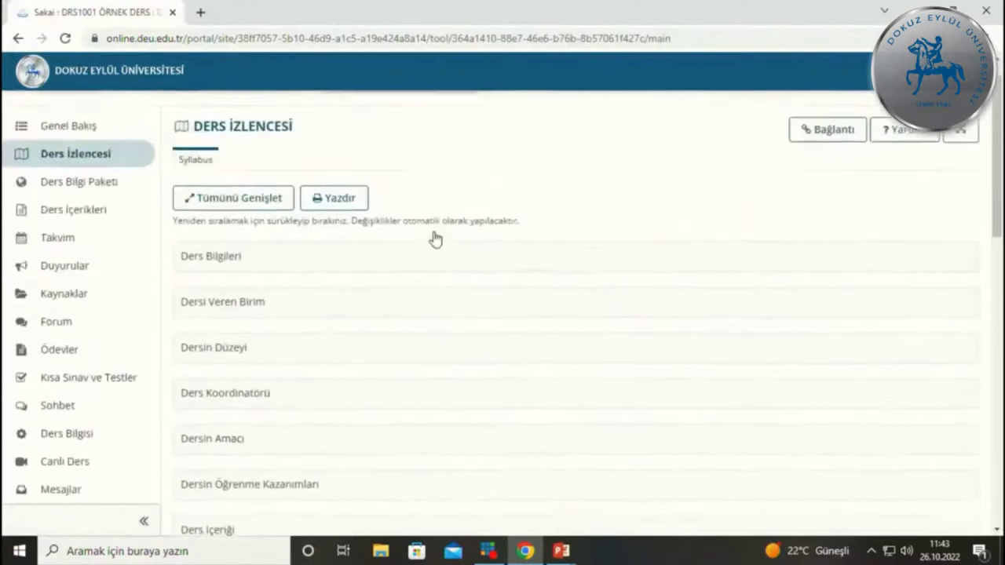
{"action": "scroll", "coordinate": [436, 238], "scroll_direction": "up", "scroll_amount": 1}
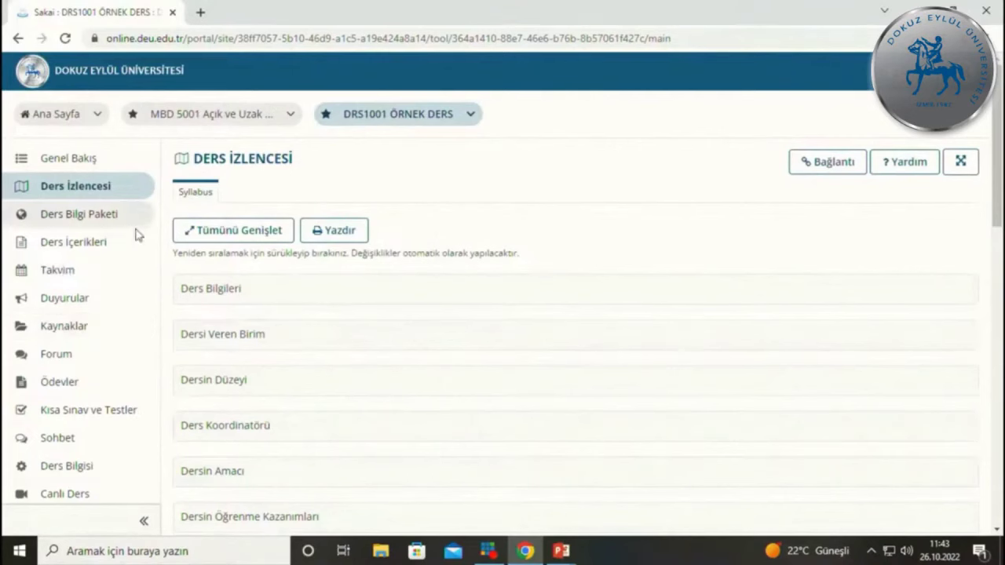
{"action": "left_click", "coordinate": [212, 290]}
{"action": "left_click", "coordinate": [220, 230]}
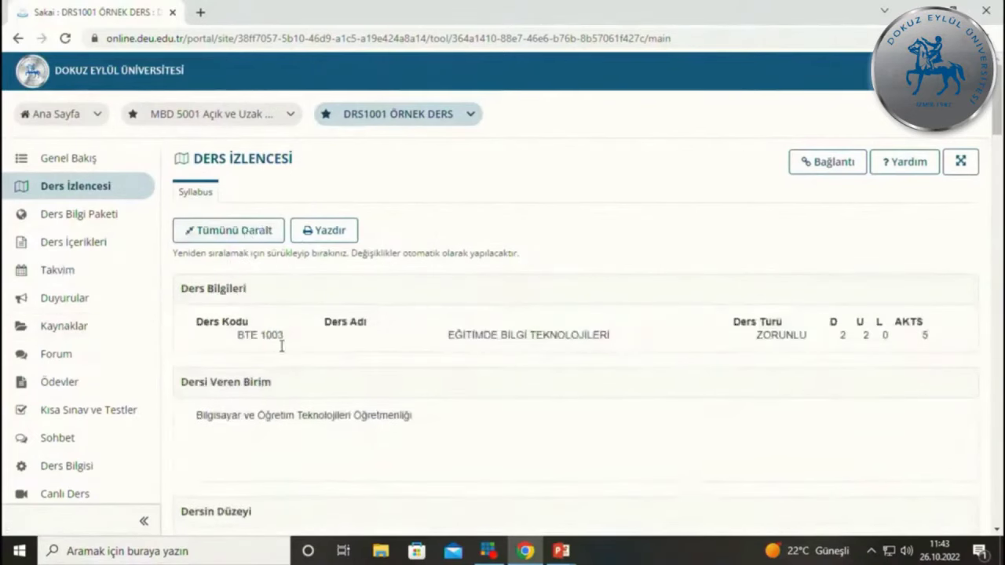
{"action": "scroll", "coordinate": [511, 458], "scroll_direction": "down", "scroll_amount": 5}
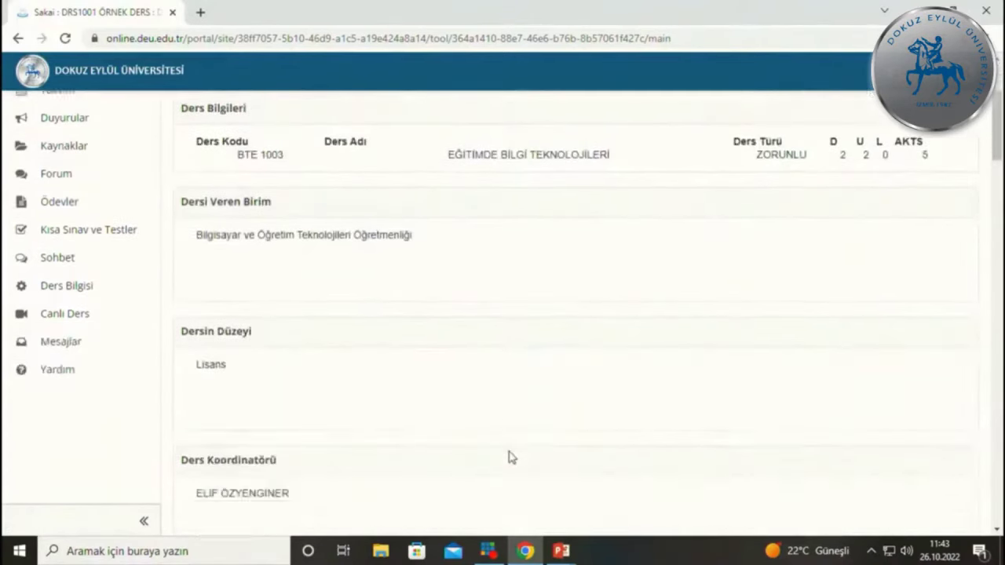
{"action": "scroll", "coordinate": [511, 458], "scroll_direction": "up", "scroll_amount": 5}
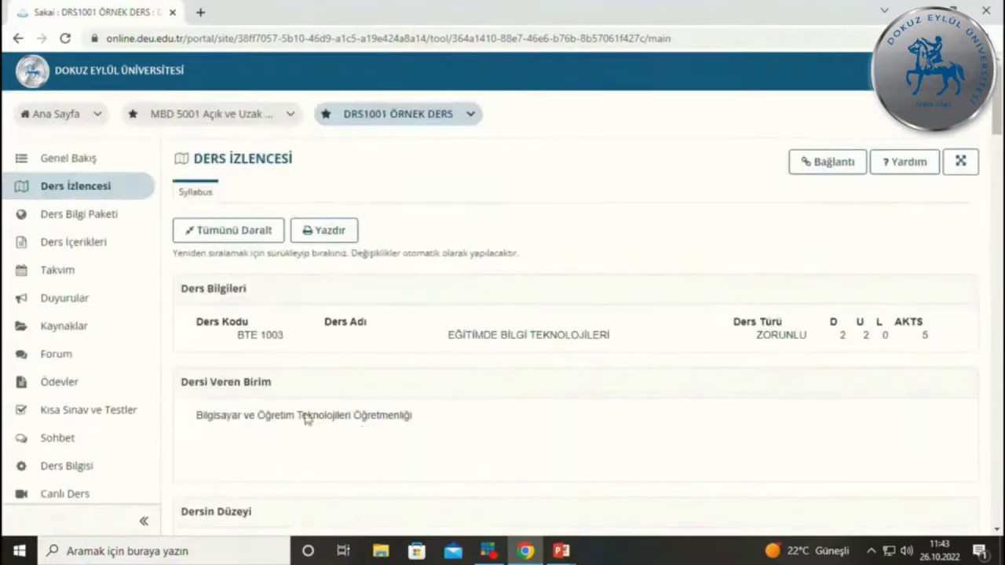
{"action": "scroll", "coordinate": [99, 206], "scroll_direction": "down", "scroll_amount": 10}
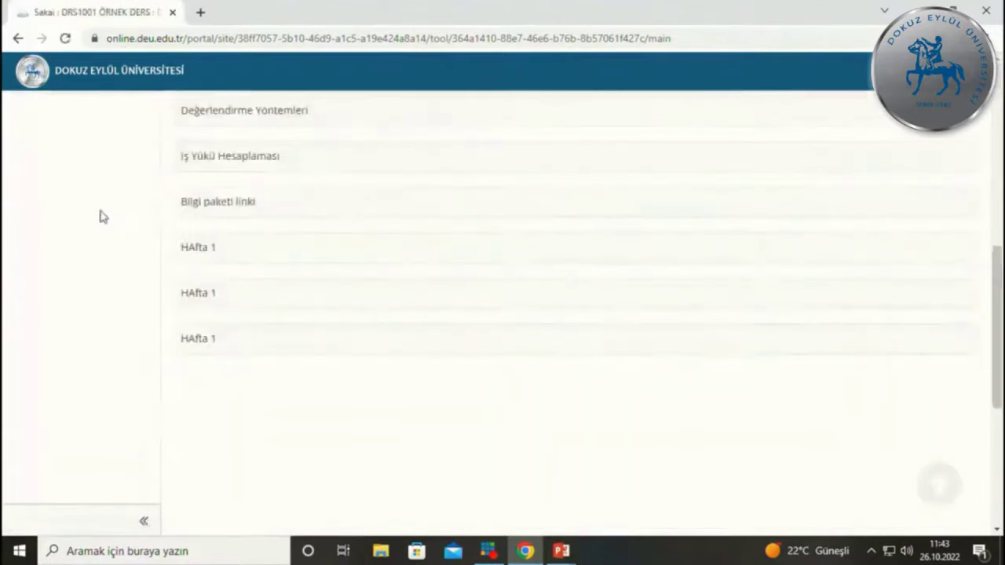
{"action": "scroll", "coordinate": [99, 217], "scroll_direction": "down", "scroll_amount": 3}
{"action": "scroll", "coordinate": [101, 262], "scroll_direction": "up", "scroll_amount": 13}
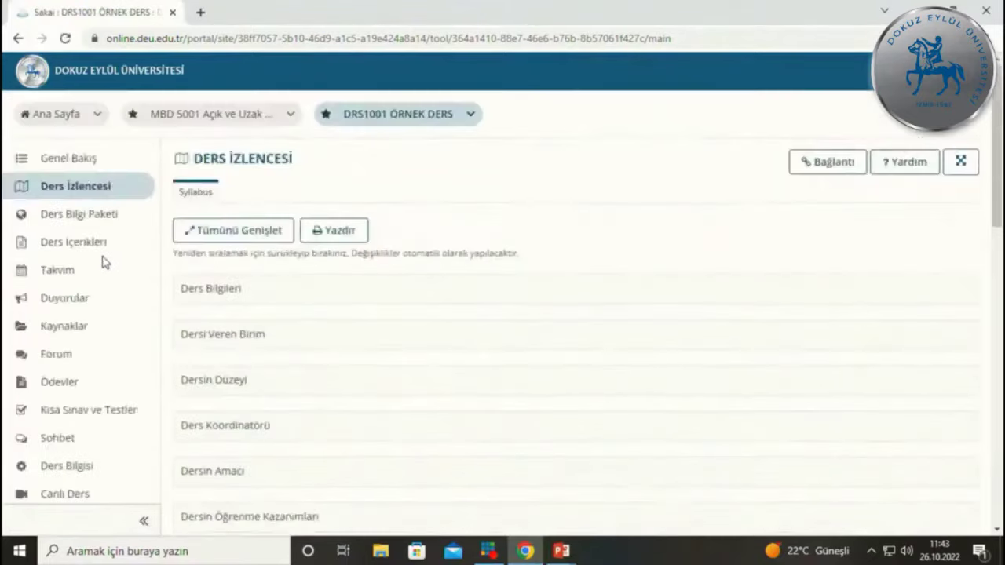
- Open Ders Bilgi Paketi and scroll to the MBD 5001 Açık ve Uzaktan Öğrenme details
{"action": "left_click", "coordinate": [76, 216]}
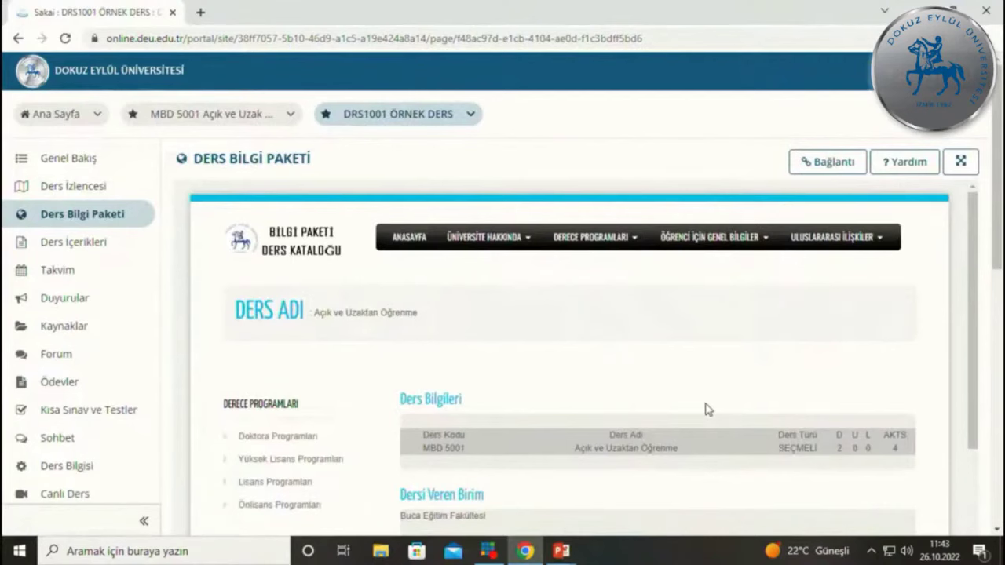
{"action": "scroll", "coordinate": [706, 409], "scroll_direction": "down", "scroll_amount": 3}
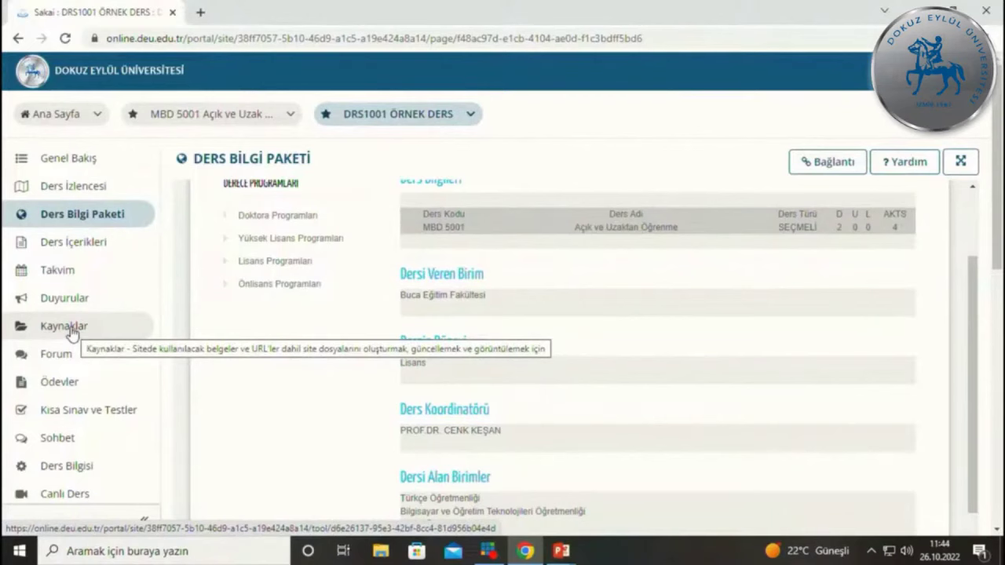
- Preview the 1. HAFTA video and TBK2009 PDF, return to Ders İçerikleri, then open Kaynaklar
{"action": "left_click", "coordinate": [81, 250]}
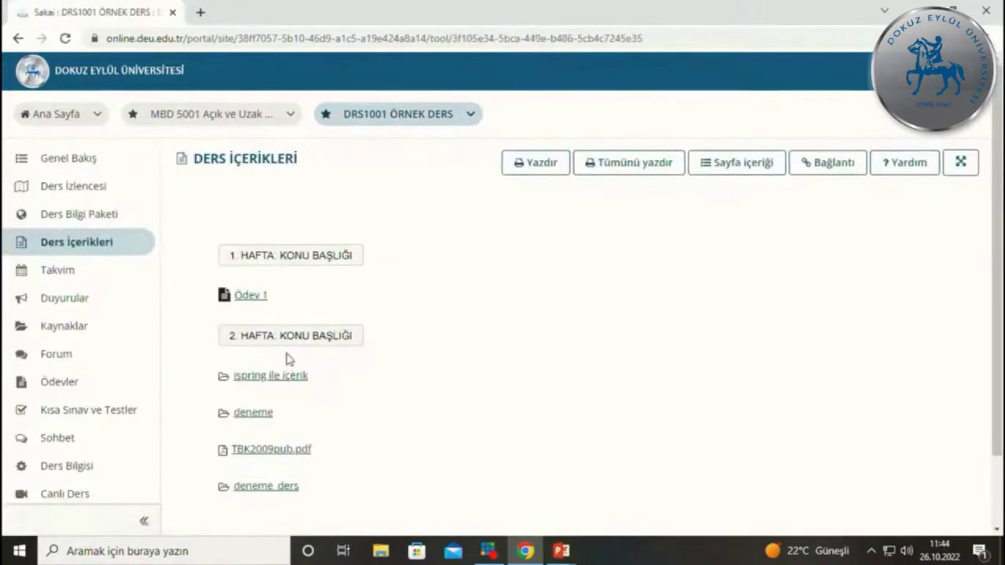
{"action": "left_click", "coordinate": [278, 259]}
{"action": "scroll", "coordinate": [314, 267], "scroll_direction": "down", "scroll_amount": 5}
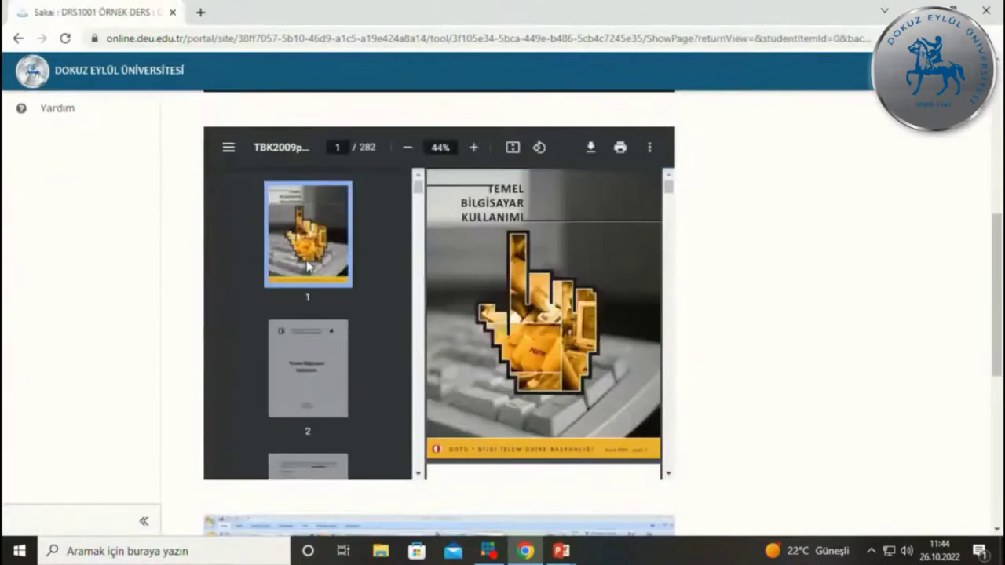
{"action": "scroll", "coordinate": [307, 265], "scroll_direction": "down", "scroll_amount": 3}
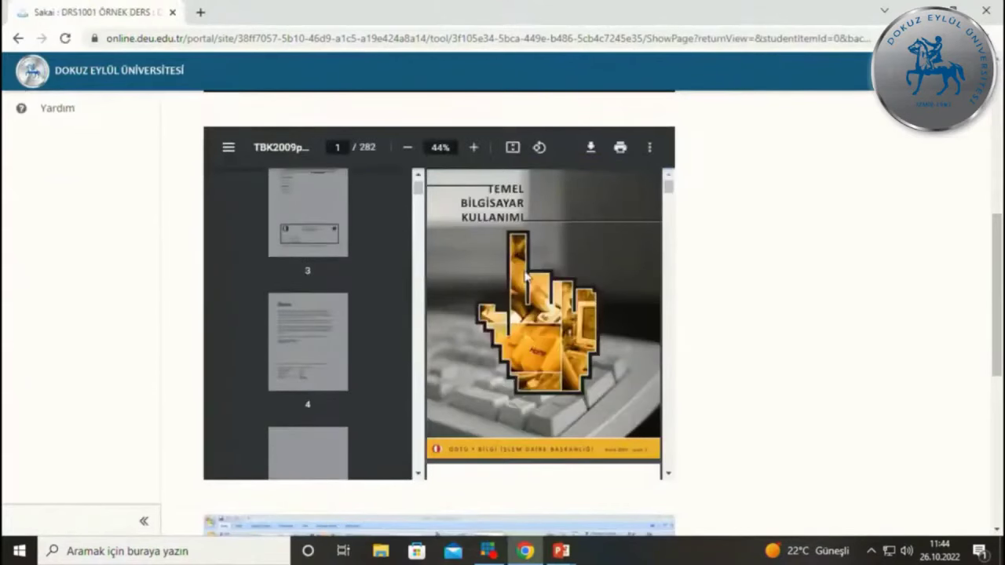
{"action": "scroll", "coordinate": [744, 257], "scroll_direction": "up", "scroll_amount": 5}
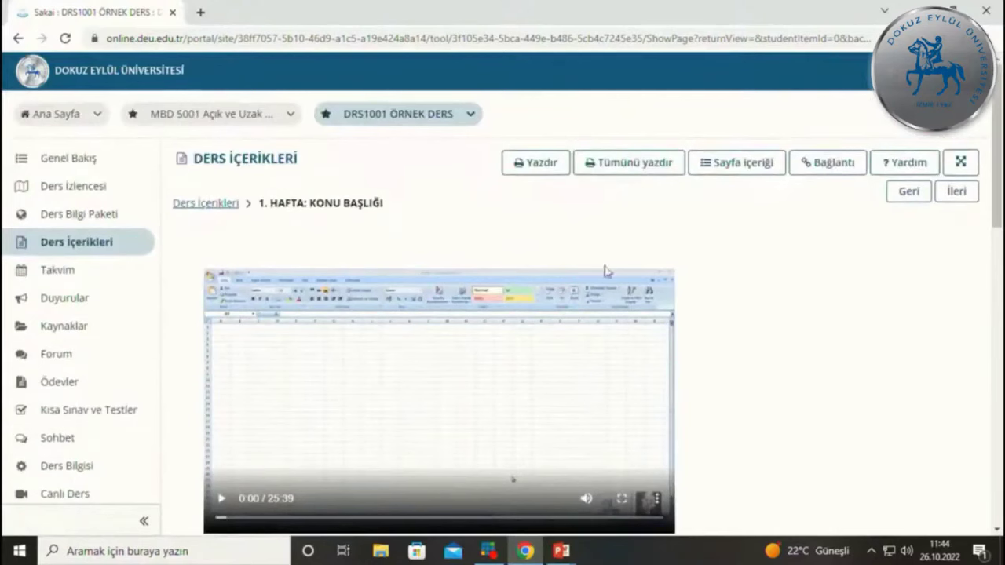
{"action": "left_click", "coordinate": [216, 203]}
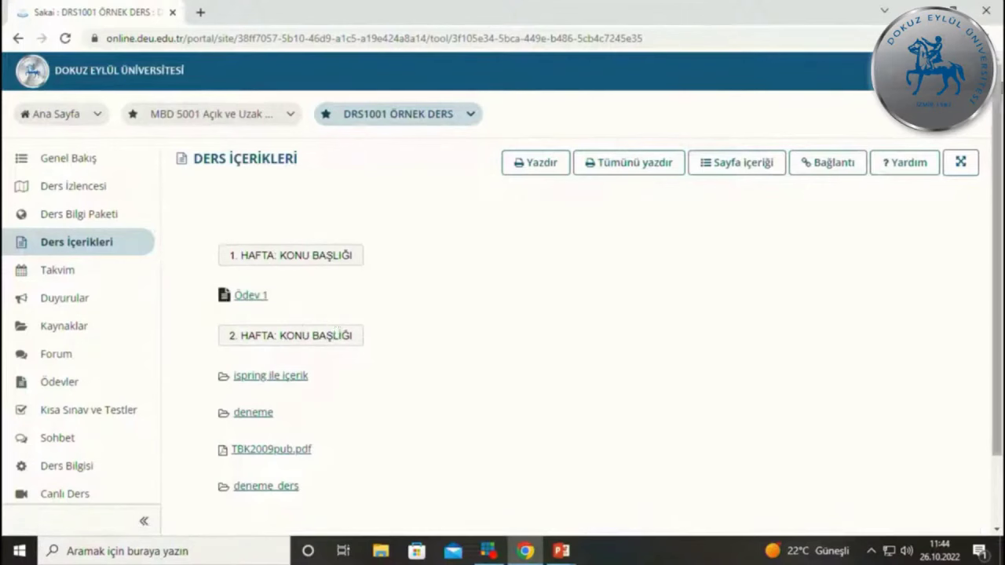
{"action": "left_click", "coordinate": [65, 331]}
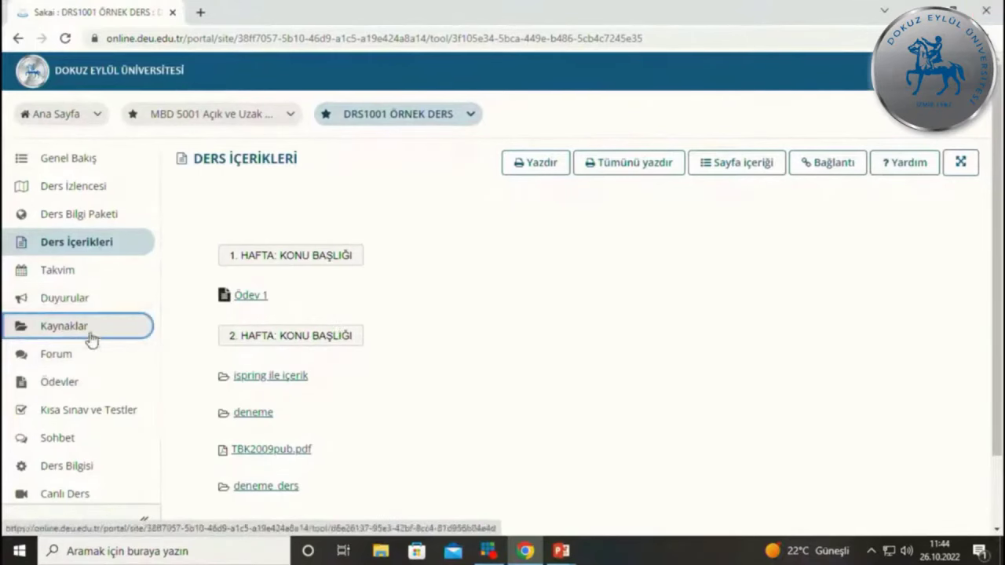
- Open the 1. HAFTA folder in Kaynaklar (excel1.mp4, TBK2009pub.pdf), then the course Takvim
{"action": "left_click", "coordinate": [86, 330]}
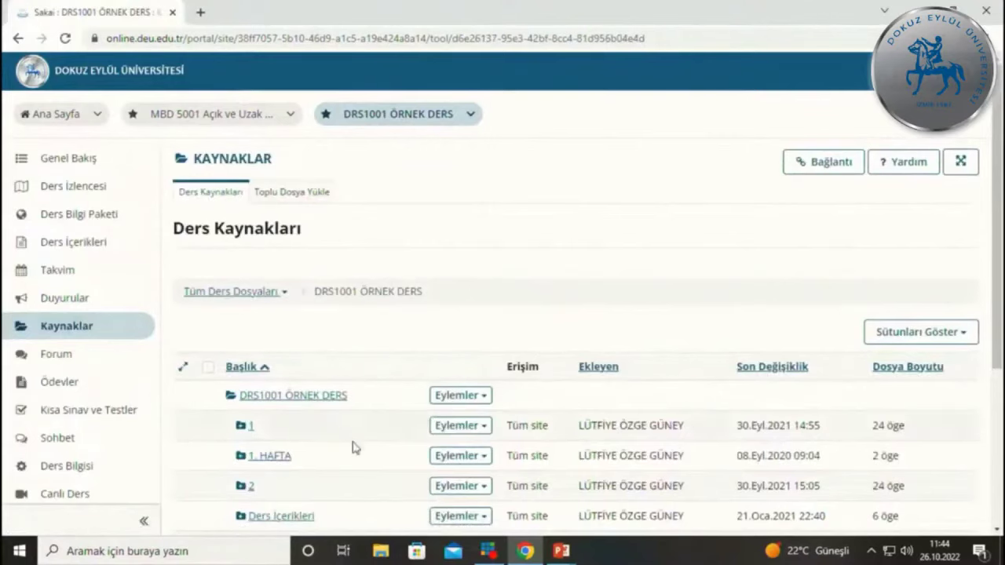
{"action": "scroll", "coordinate": [366, 456], "scroll_direction": "down", "scroll_amount": 3}
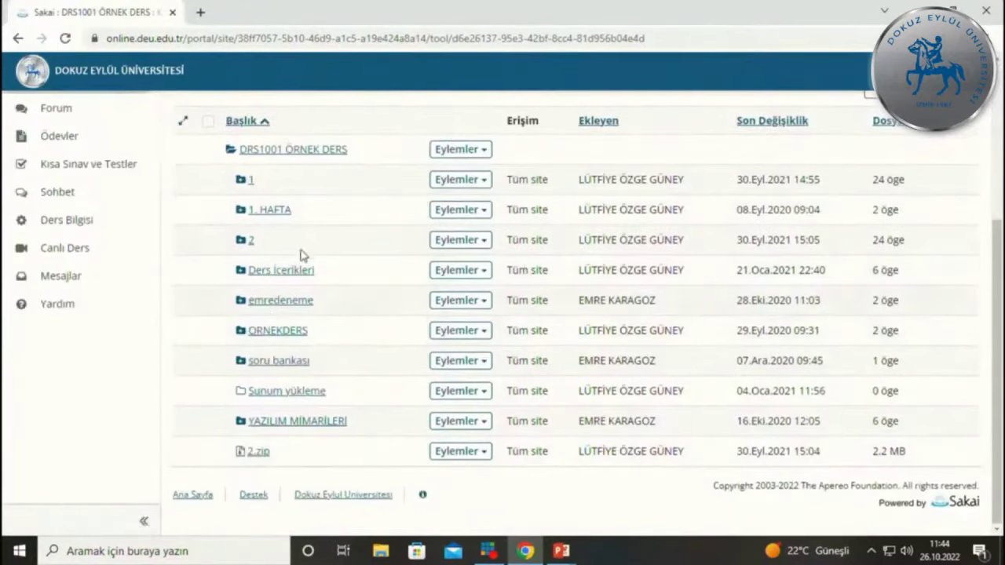
{"action": "left_click", "coordinate": [261, 211]}
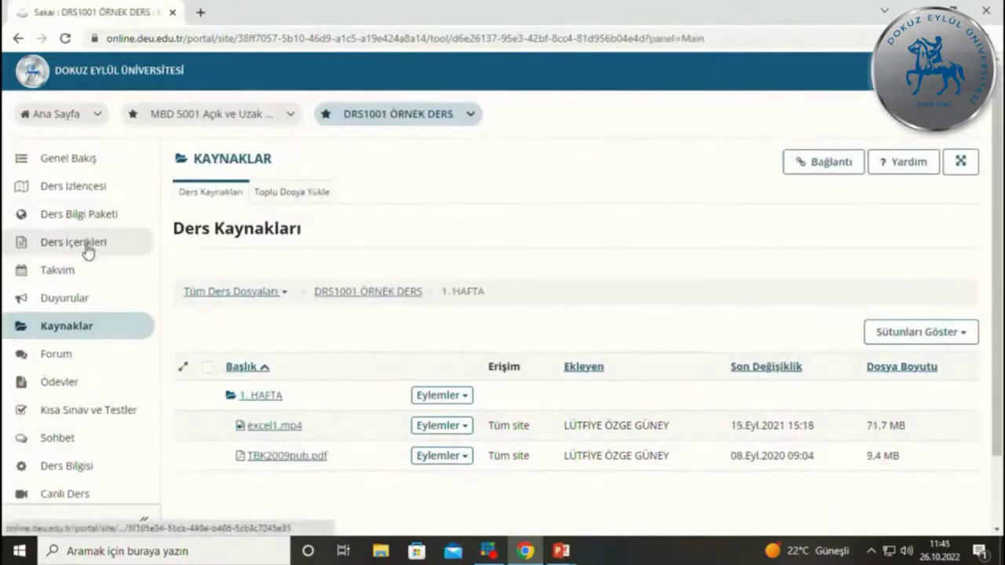
{"action": "left_click", "coordinate": [90, 272]}
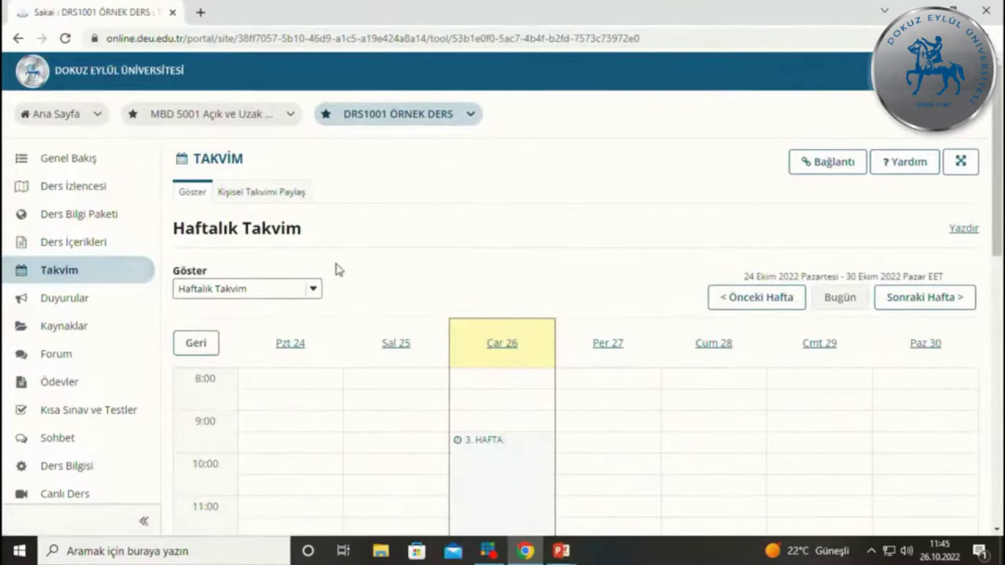
- Review the 24–30 Ekim 2022 calendar week, then view the 'Ödev başlangıç tarihi: Ödev 5' announcement in Duyurular
{"action": "scroll", "coordinate": [406, 272], "scroll_direction": "down", "scroll_amount": 3}
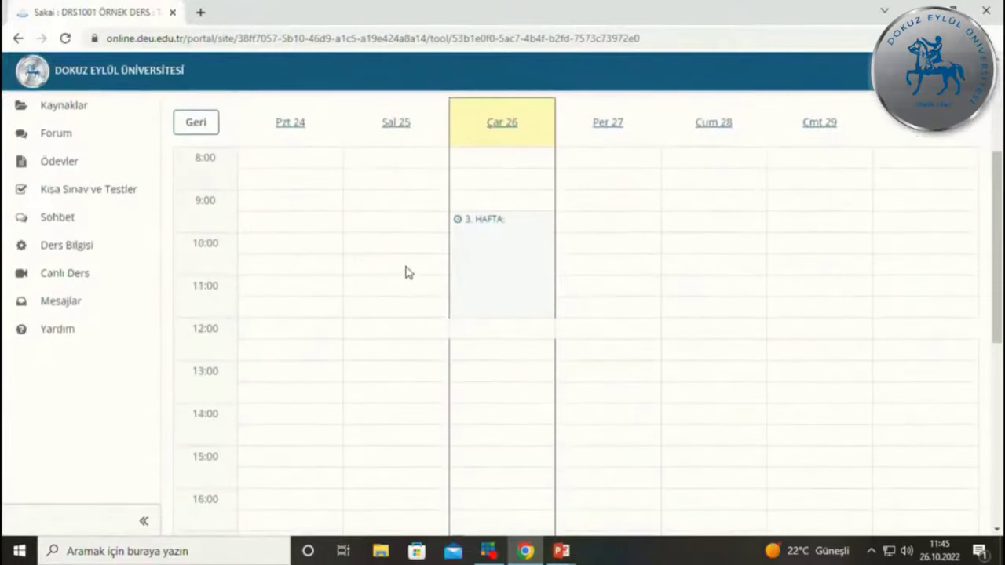
{"action": "scroll", "coordinate": [406, 272], "scroll_direction": "up", "scroll_amount": 3}
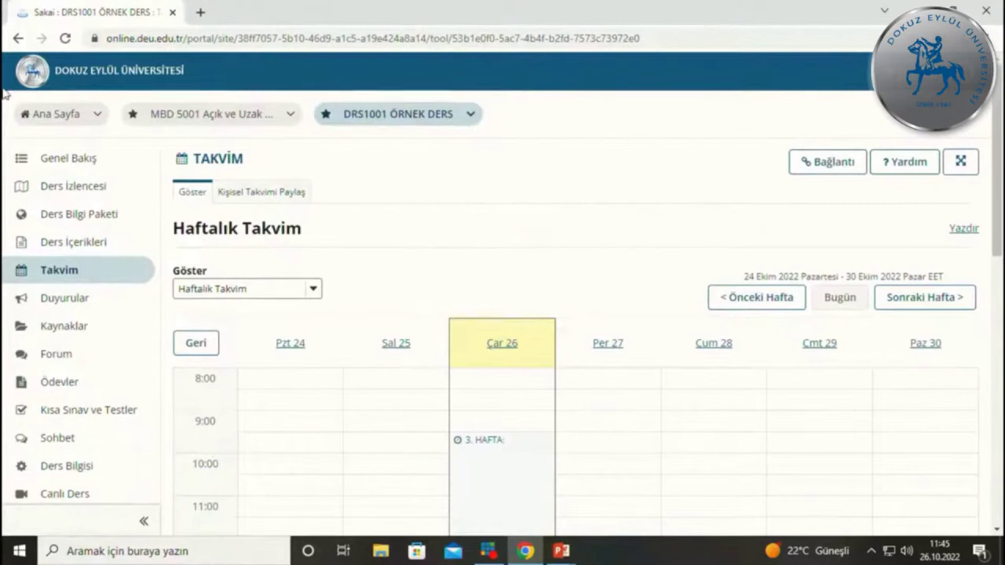
{"action": "left_click", "coordinate": [94, 300]}
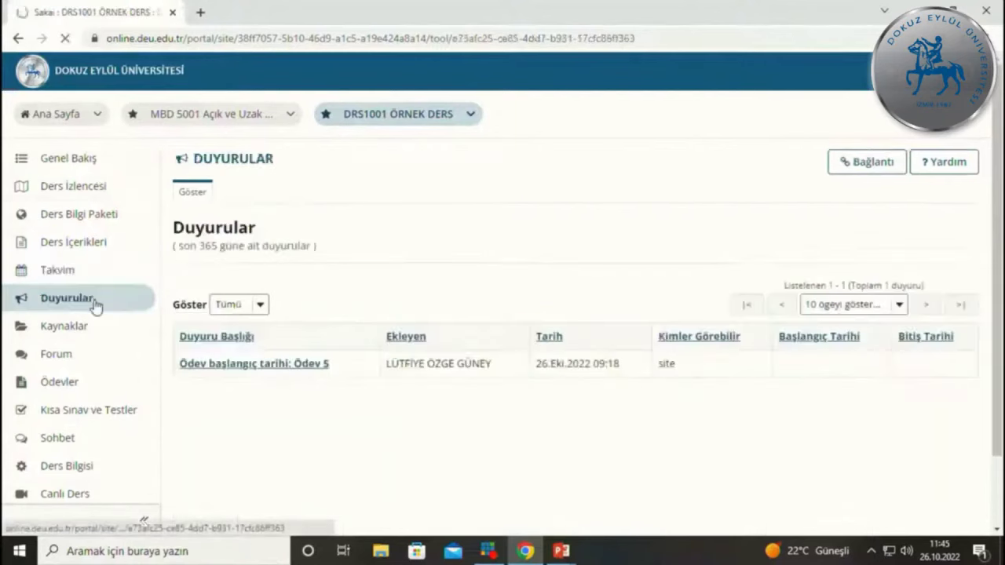
{"action": "scroll", "coordinate": [86, 413], "scroll_direction": "down", "scroll_amount": 2}
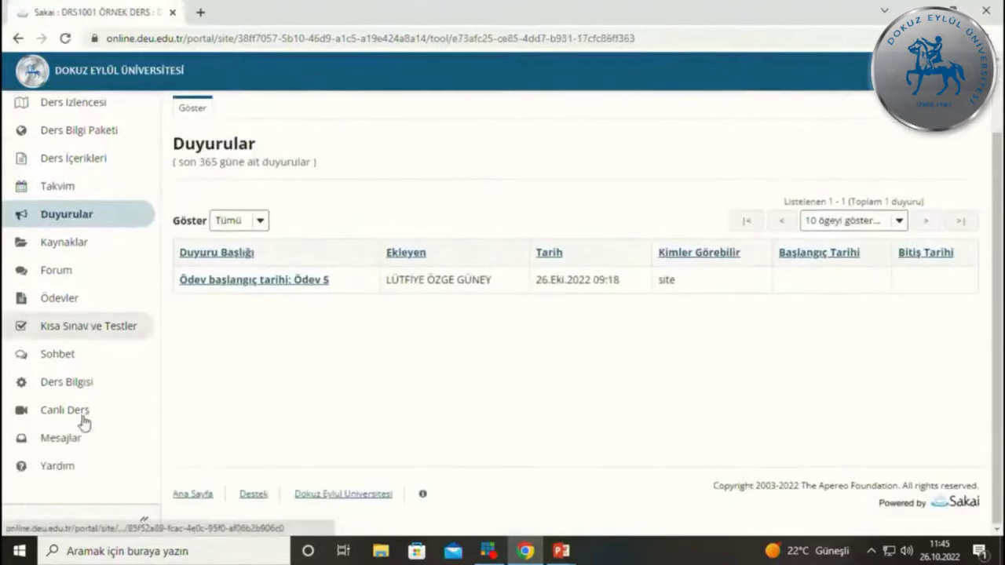
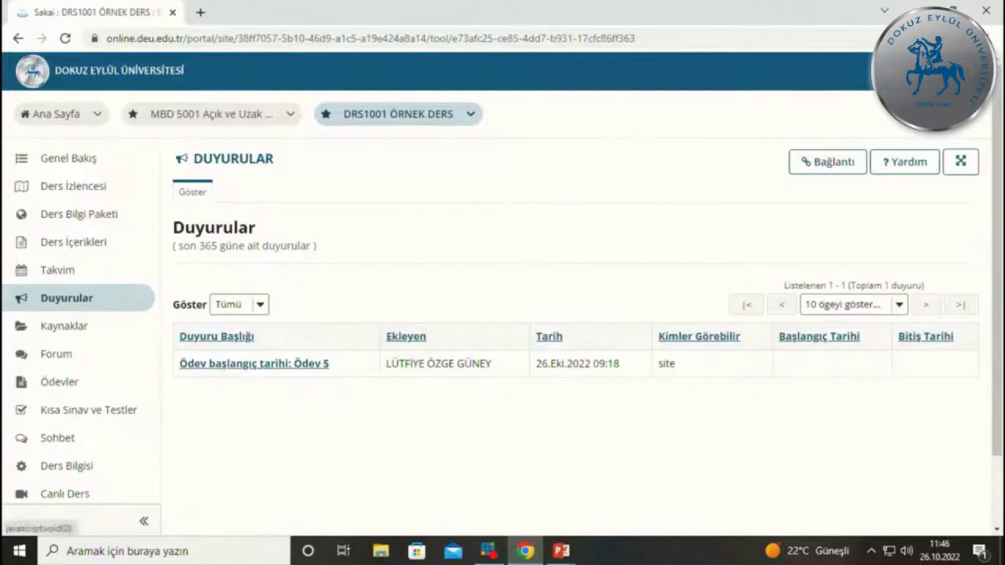
{"action": "left_click", "coordinate": [895, 71]}
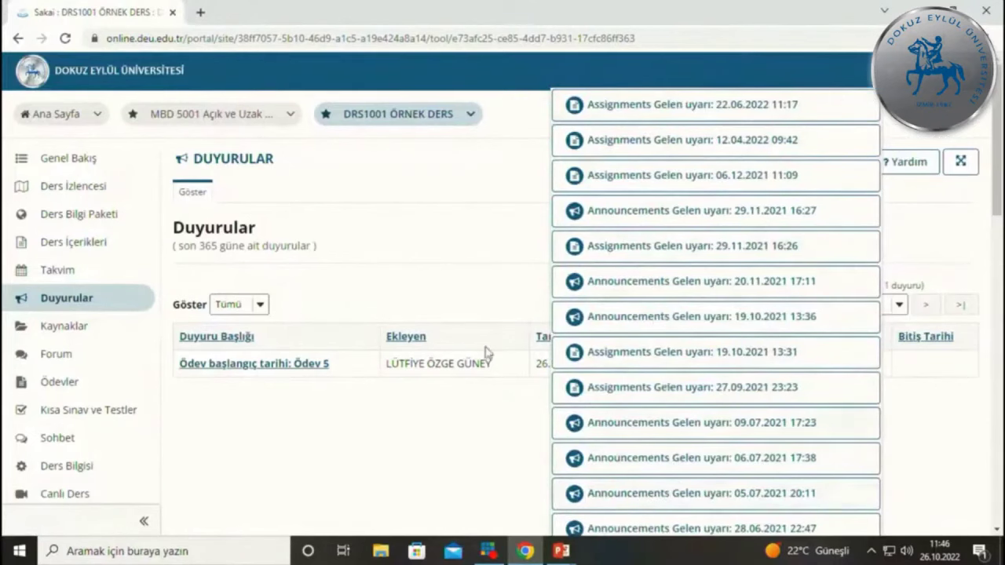
{"action": "left_click", "coordinate": [448, 176]}
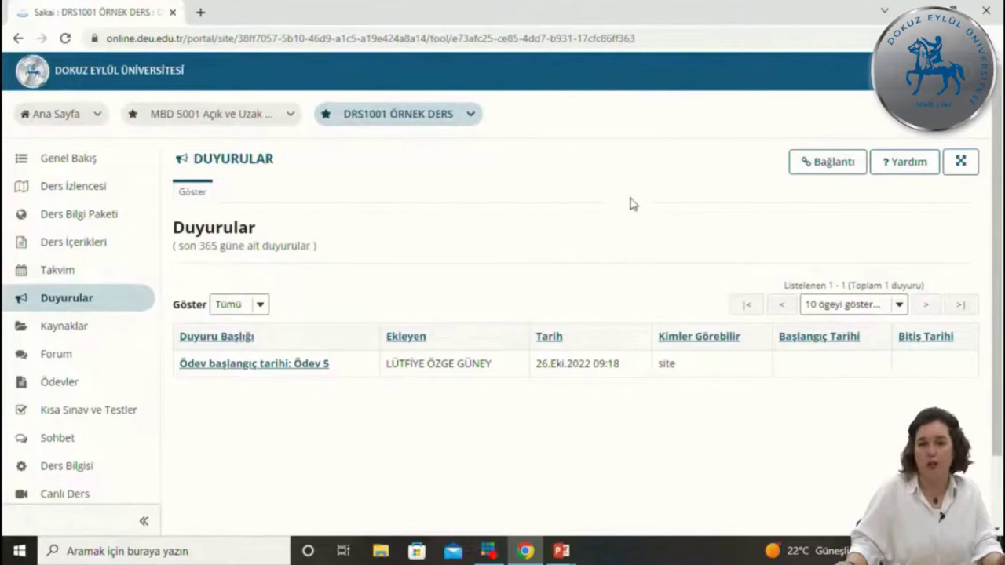
{"action": "scroll", "coordinate": [620, 264], "scroll_direction": "down", "scroll_amount": 2}
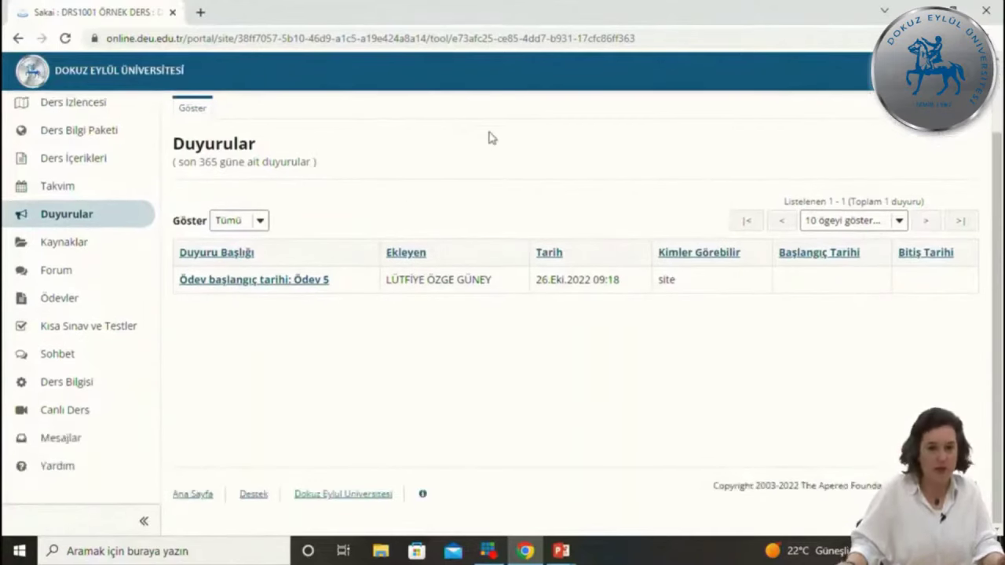
- Check the course Forum, which has no topics yet, then view the empty Sohbet general chat room
{"action": "left_click", "coordinate": [62, 274]}
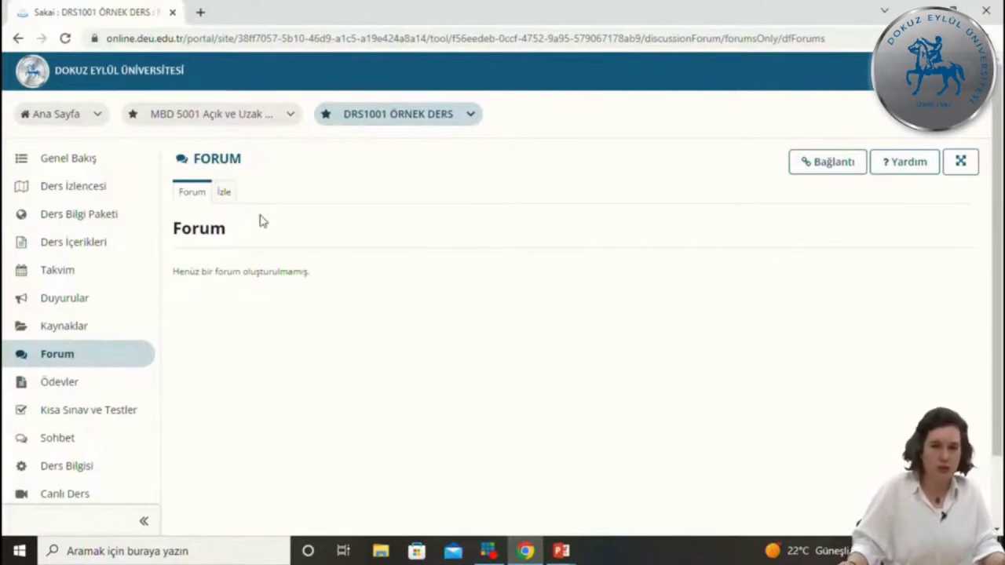
{"action": "scroll", "coordinate": [109, 390], "scroll_direction": "down", "scroll_amount": 1}
{"action": "left_click", "coordinate": [96, 366]}
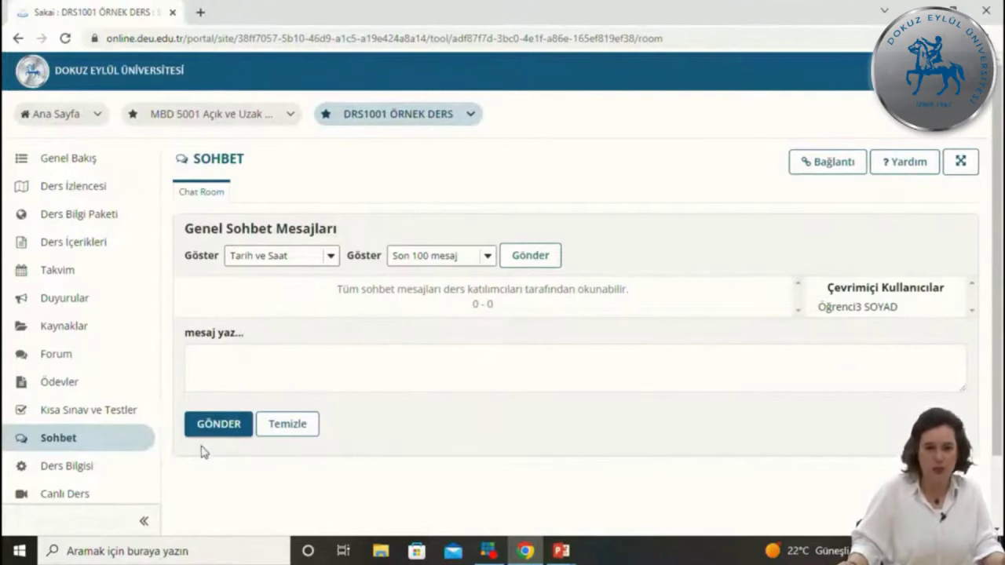
{"action": "scroll", "coordinate": [47, 487], "scroll_direction": "down", "scroll_amount": 2}
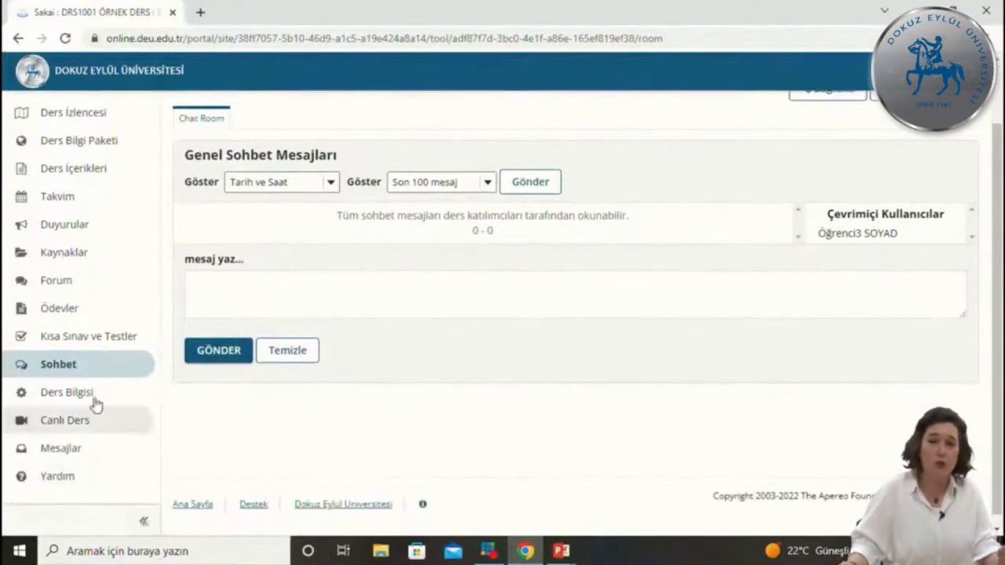
{"action": "left_click", "coordinate": [82, 454]}
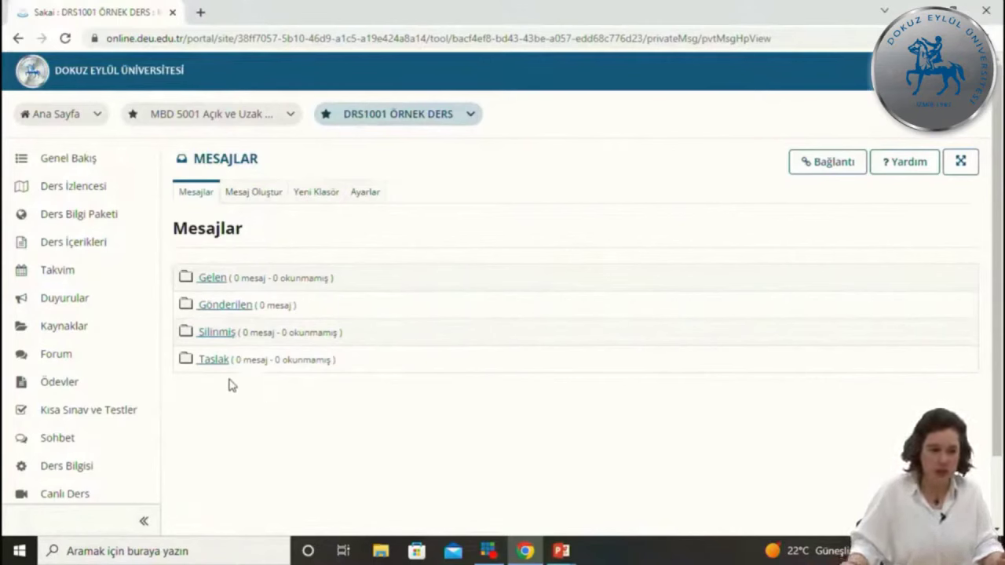
- From the Mesajlar page, begin a new message on the Mesaj Oluştur tab
{"action": "scroll", "coordinate": [73, 451], "scroll_direction": "down", "scroll_amount": 2}
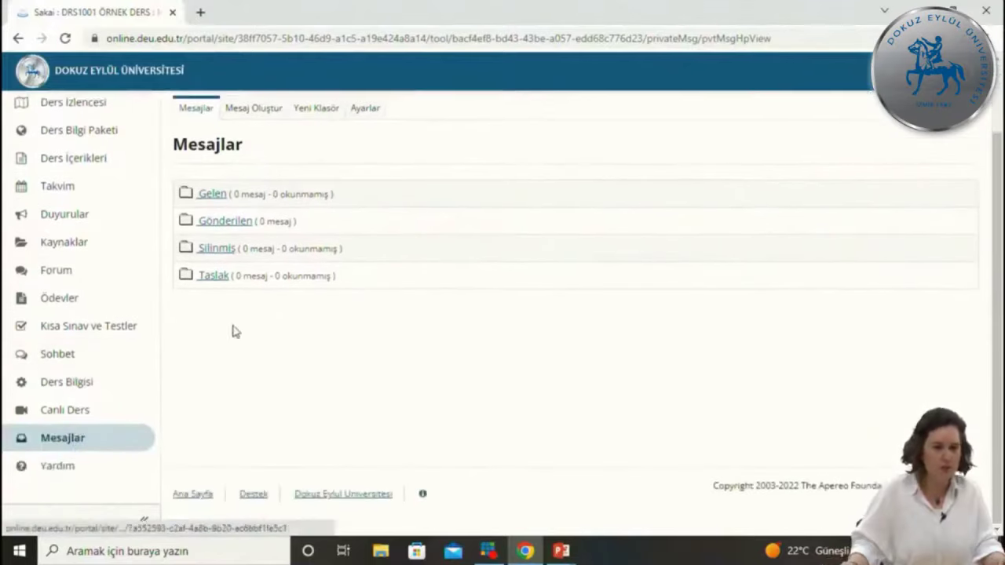
{"action": "left_click", "coordinate": [271, 111]}
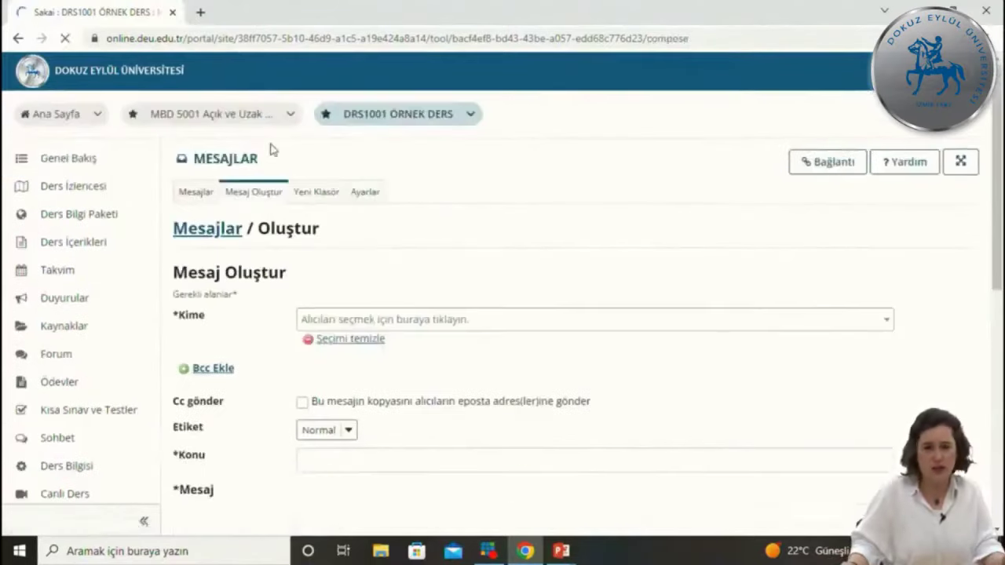
- Review the Kime recipient choices and tick Cc gönder to copy the message by e-mail
{"action": "left_click", "coordinate": [355, 317]}
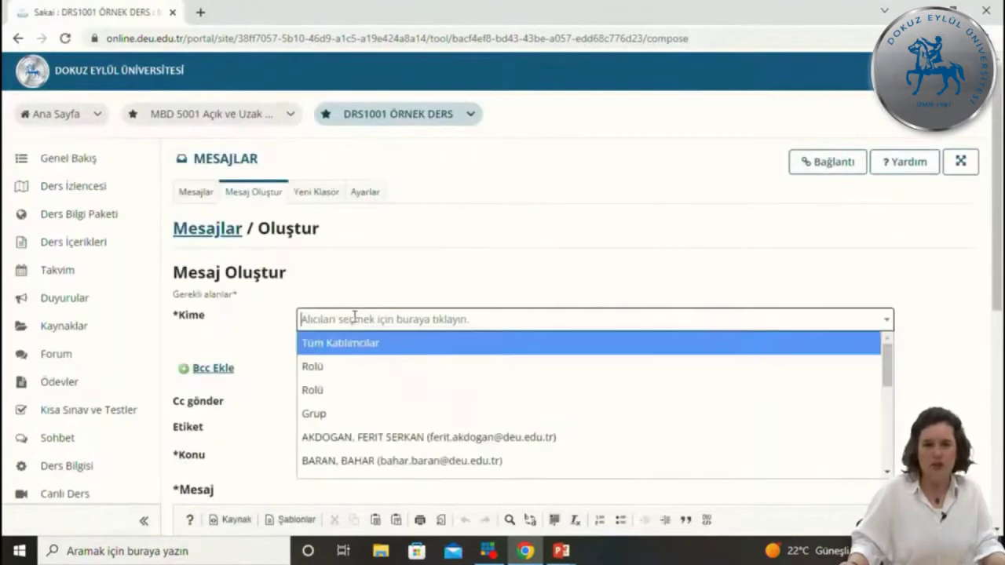
{"action": "left_click", "coordinate": [236, 365]}
{"action": "scroll", "coordinate": [382, 393], "scroll_direction": "down", "scroll_amount": 2}
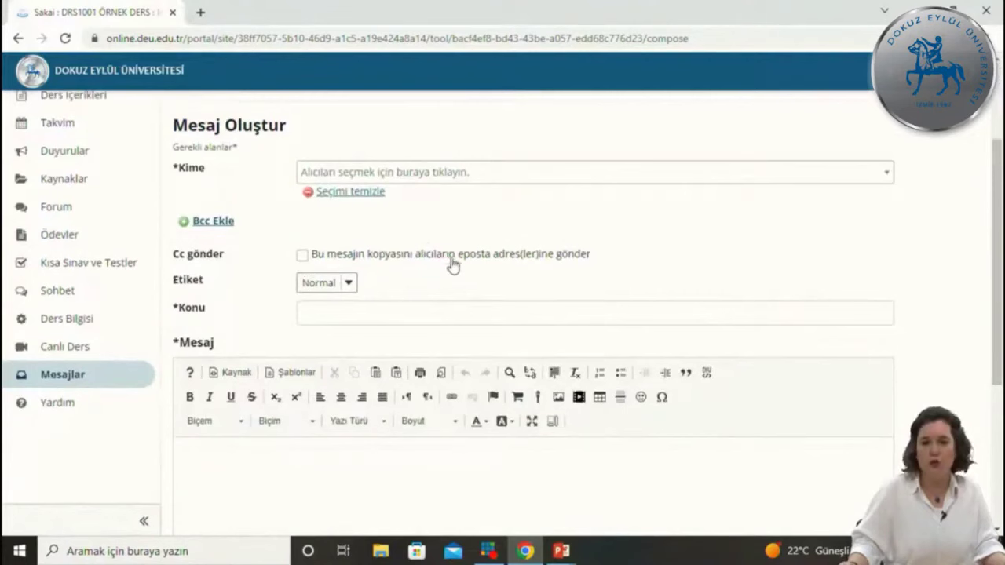
{"action": "left_click", "coordinate": [302, 255]}
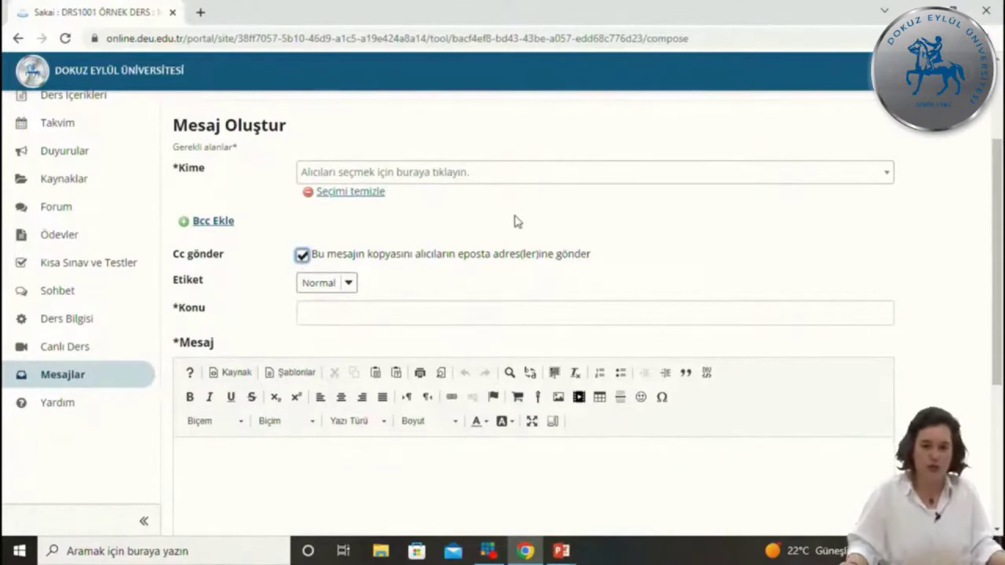
- Scroll through the compose form, then go to the Canlı Ders live-lesson meetings list
{"action": "scroll", "coordinate": [521, 217], "scroll_direction": "down", "scroll_amount": 4}
{"action": "scroll", "coordinate": [445, 351], "scroll_direction": "up", "scroll_amount": 1}
{"action": "scroll", "coordinate": [445, 351], "scroll_direction": "up", "scroll_amount": 2}
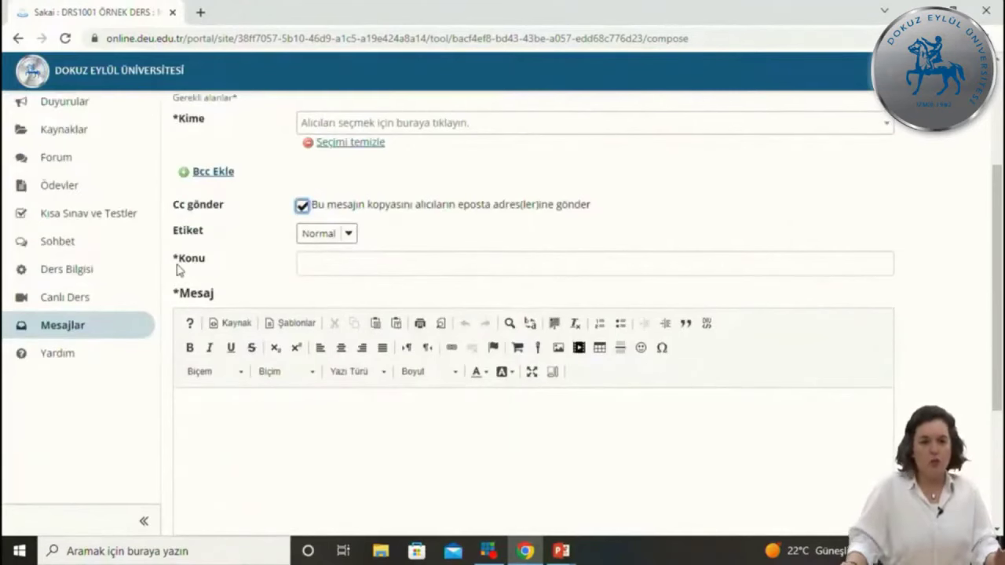
{"action": "scroll", "coordinate": [180, 270], "scroll_direction": "up", "scroll_amount": 3}
{"action": "scroll", "coordinate": [179, 263], "scroll_direction": "down", "scroll_amount": 4}
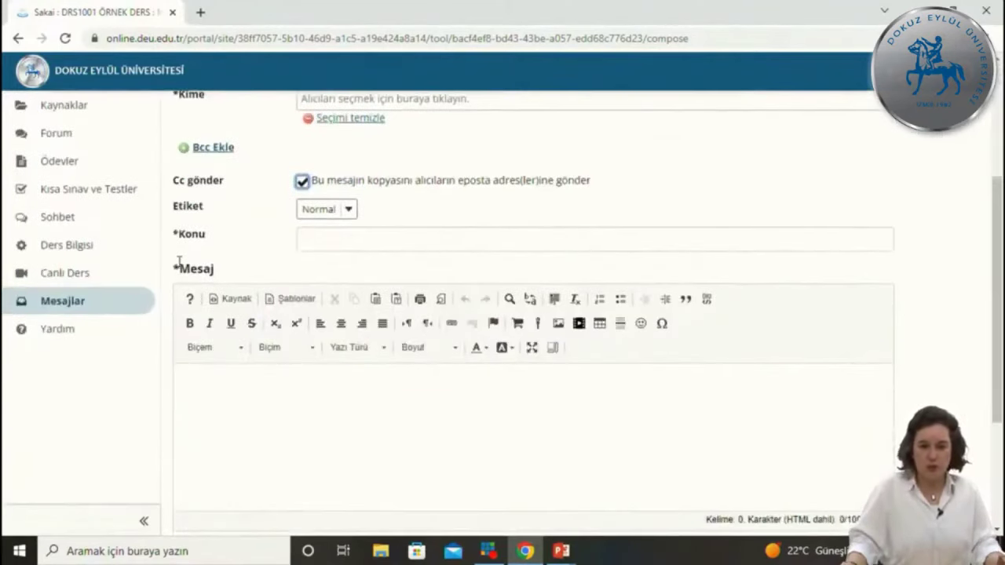
{"action": "scroll", "coordinate": [99, 272], "scroll_direction": "down", "scroll_amount": 1}
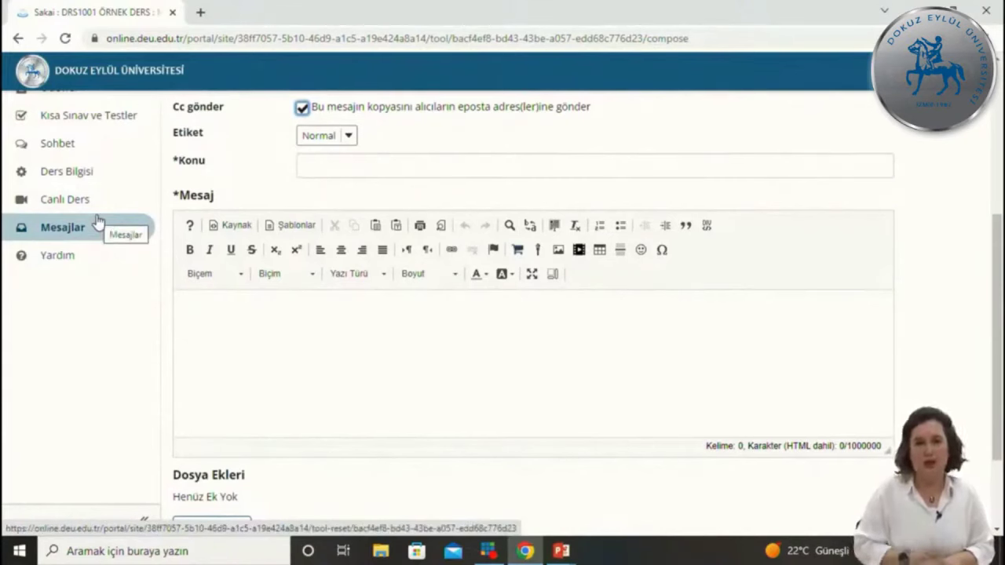
{"action": "left_click", "coordinate": [85, 206]}
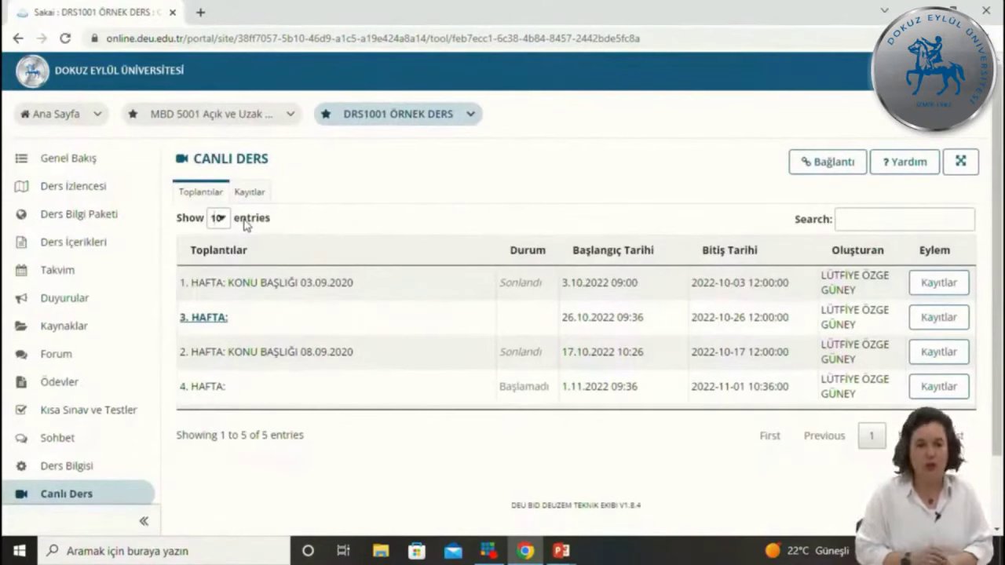
- Reload and browse the five meetings, then view the 1. HAFTA meeting's empty recordings list
{"action": "left_click", "coordinate": [86, 501]}
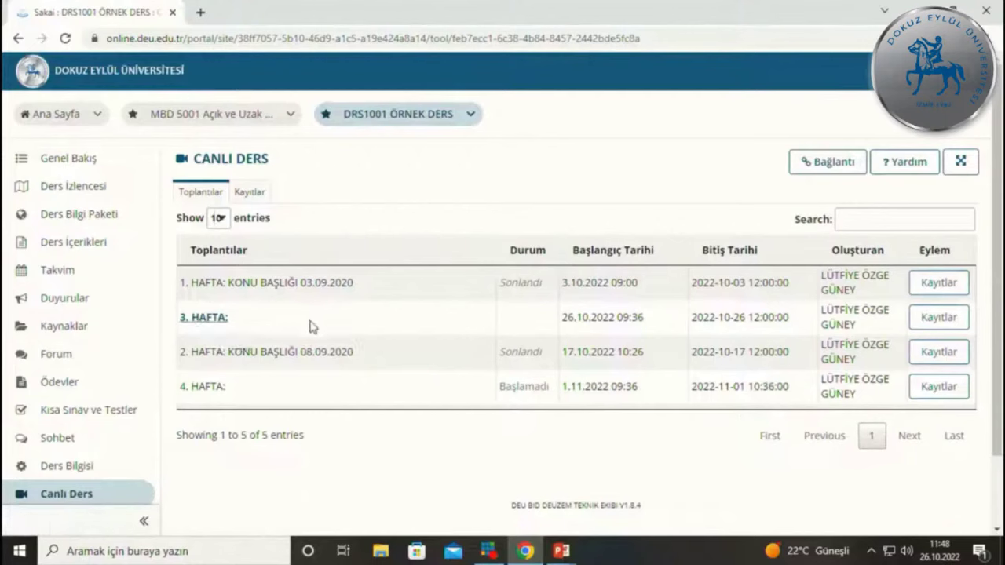
{"action": "left_click_drag", "start_coordinate": [235, 283], "coordinate": [275, 284]}
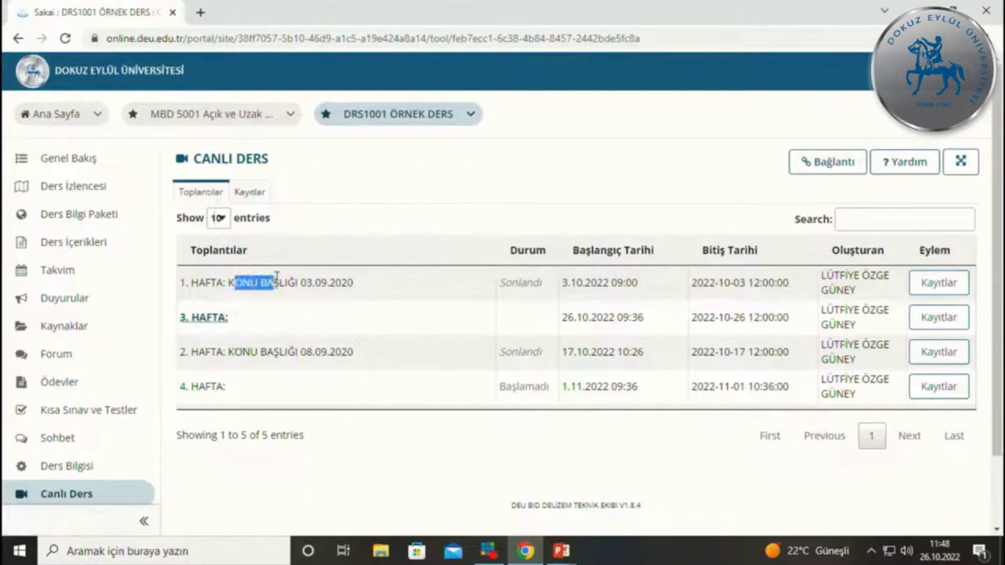
{"action": "left_click", "coordinate": [313, 328]}
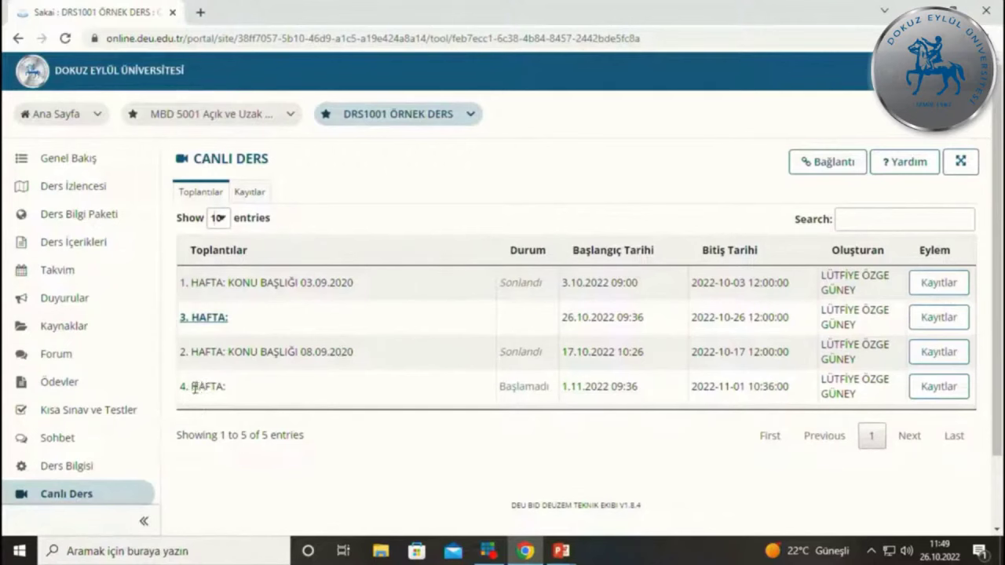
{"action": "double_click", "coordinate": [526, 390]}
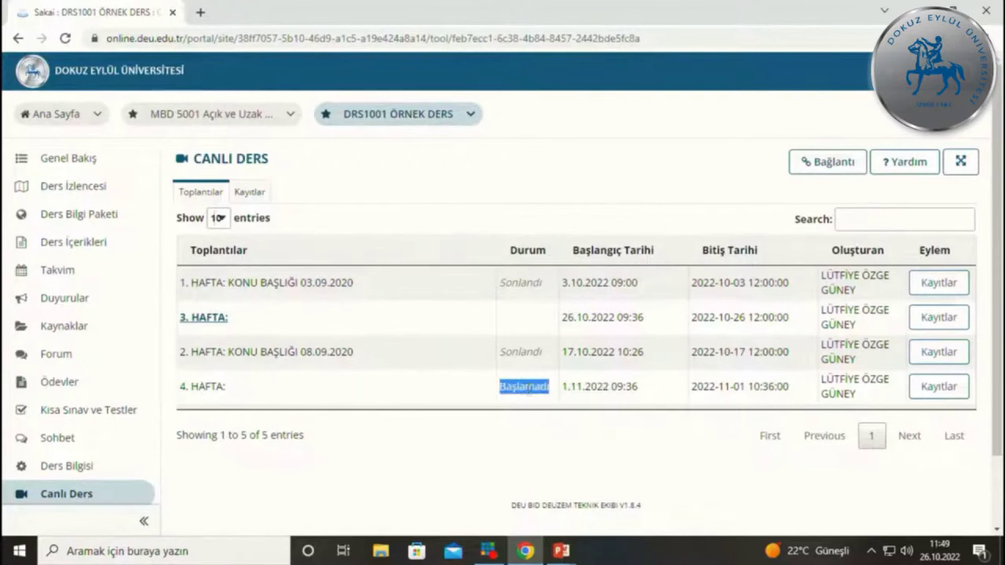
{"action": "left_click", "coordinate": [371, 308]}
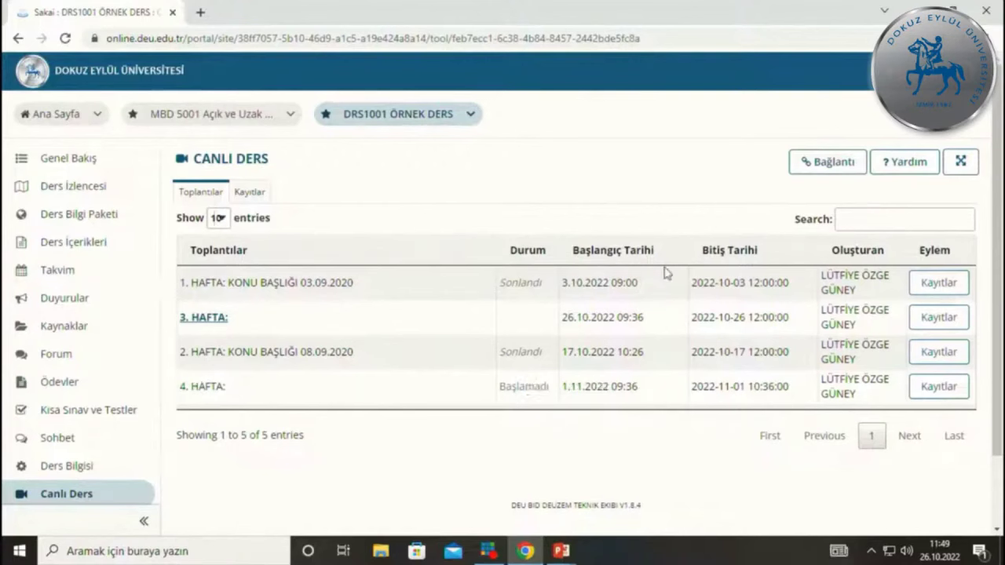
{"action": "left_click", "coordinate": [948, 286]}
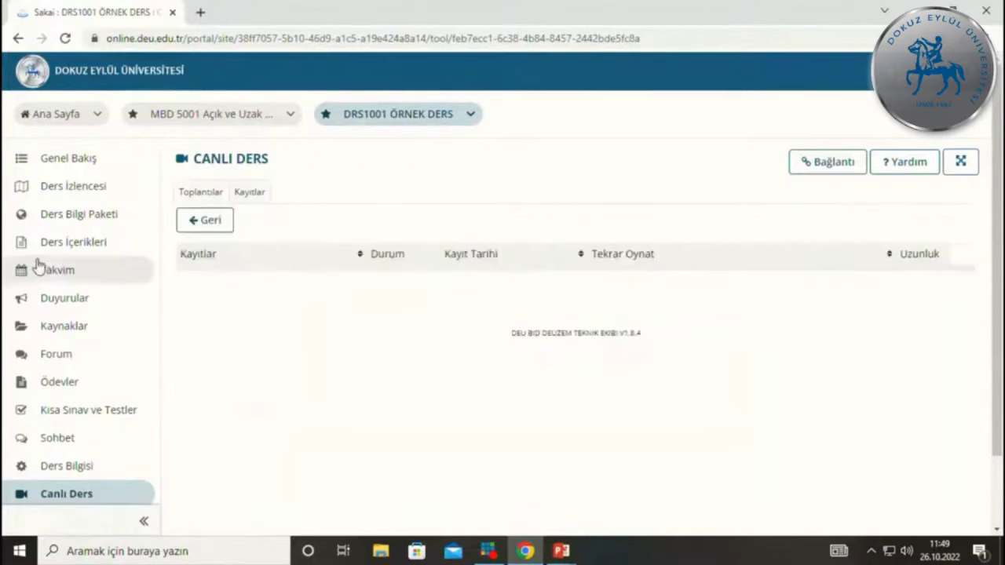
- View the 2. HAFTA meeting's recordings, then return to the Toplantılar list
{"action": "left_click", "coordinate": [212, 226]}
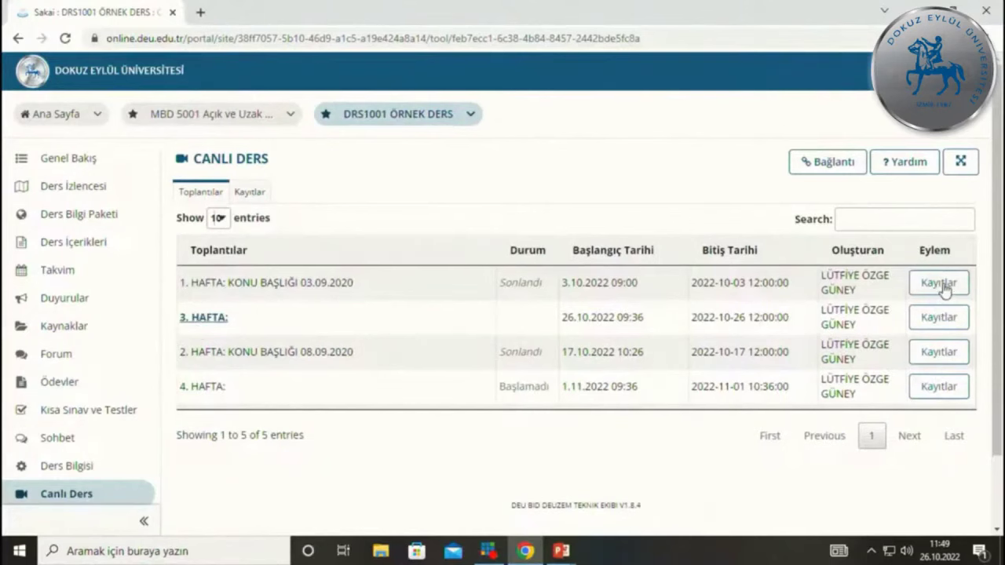
{"action": "left_click", "coordinate": [945, 352]}
{"action": "left_click", "coordinate": [209, 227]}
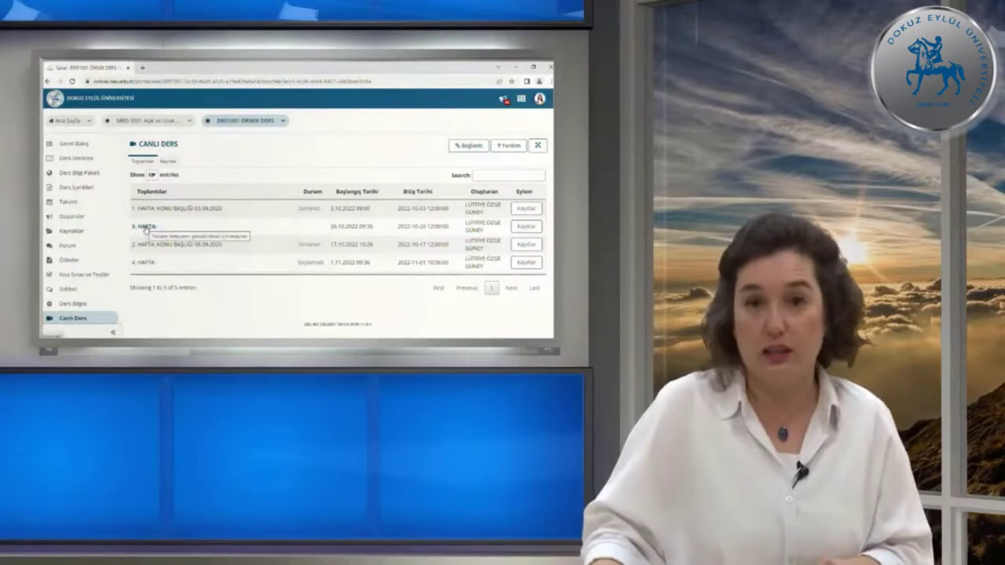
- Show the 3. HAFTA meeting details: active, 0 connected users, 0 recordings
{"action": "left_click", "coordinate": [146, 226]}
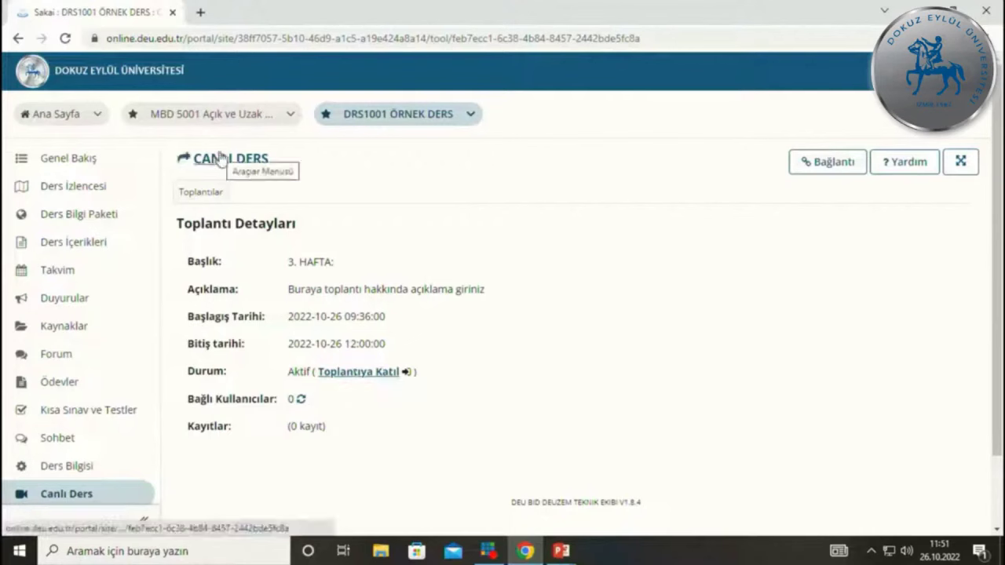
- Refresh the connected-user count and join the 3. HAFTA BigBlueButton session
{"action": "left_click", "coordinate": [301, 401]}
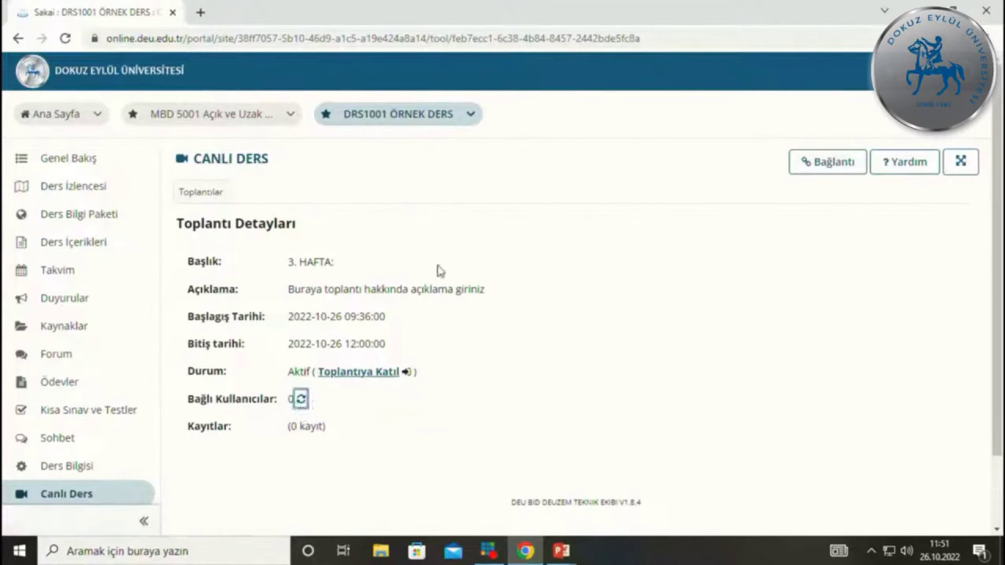
{"action": "left_click", "coordinate": [357, 376]}
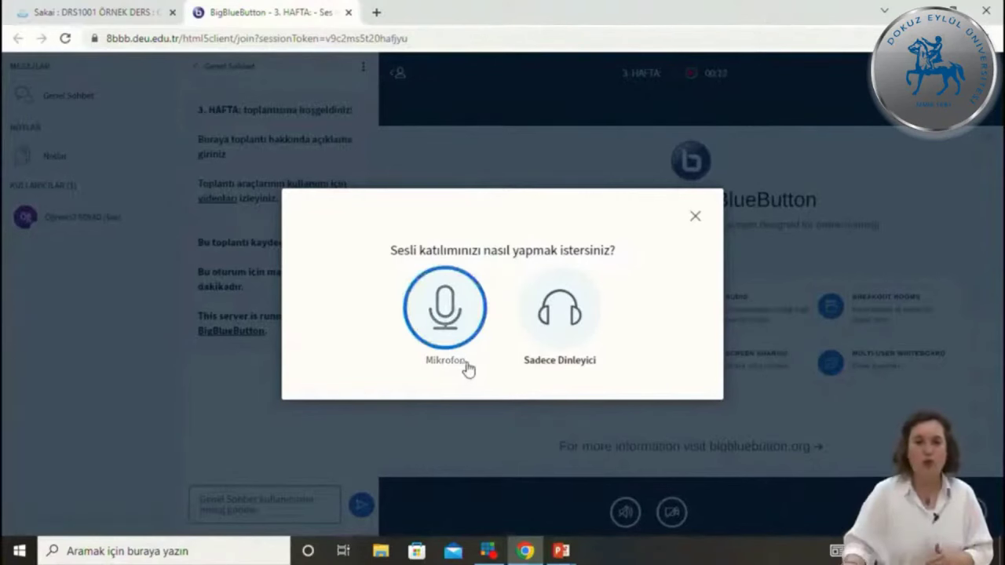
- Try Mikrofon audio, back out of the media error, and join as Sadece Dinleyici
{"action": "left_click", "coordinate": [428, 318]}
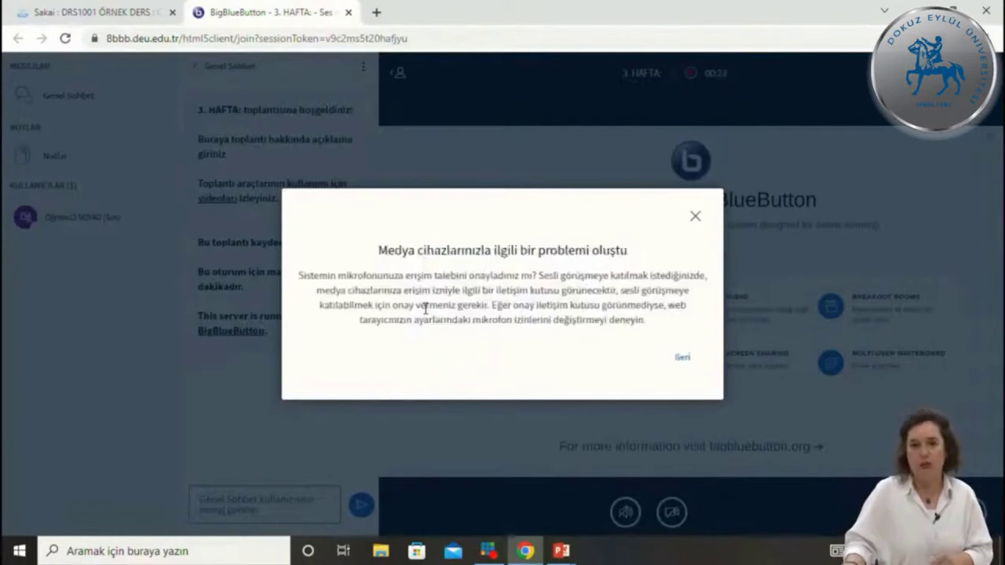
{"action": "left_click", "coordinate": [680, 358]}
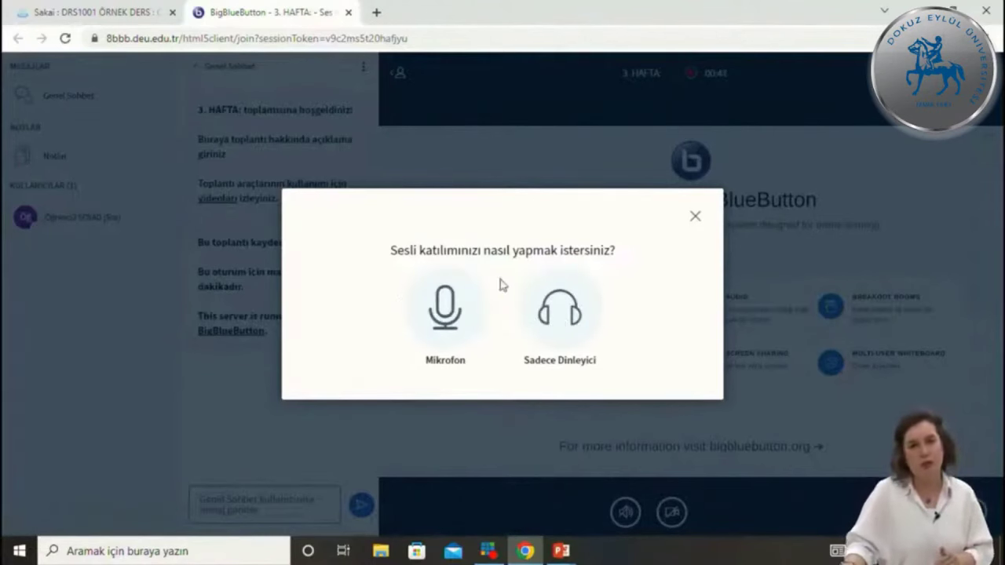
{"action": "left_click", "coordinate": [555, 311]}
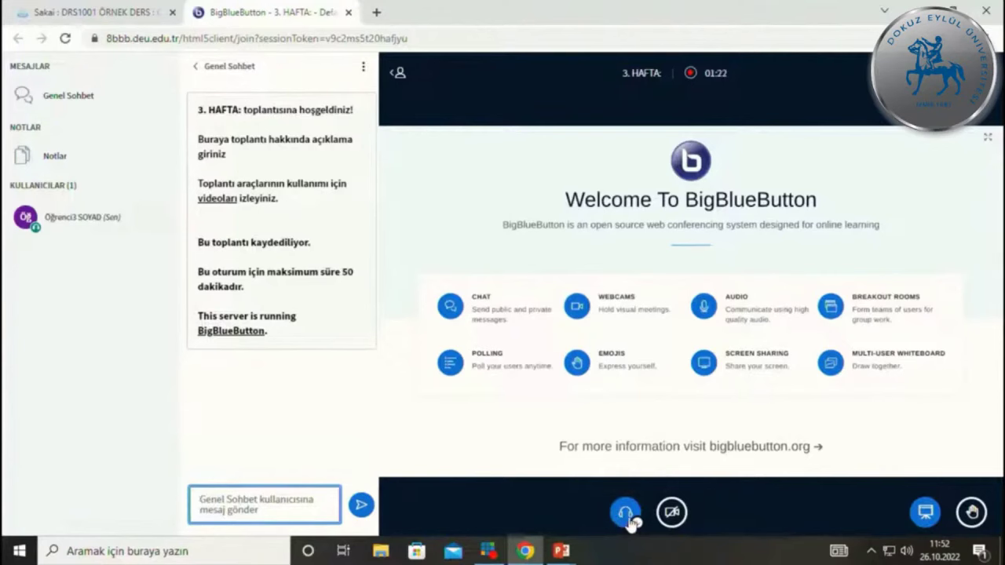
- Leave the meeting audio with the headphone button and reopen the Mikrofon/Sadece Dinleyici choice
{"action": "left_click", "coordinate": [626, 515]}
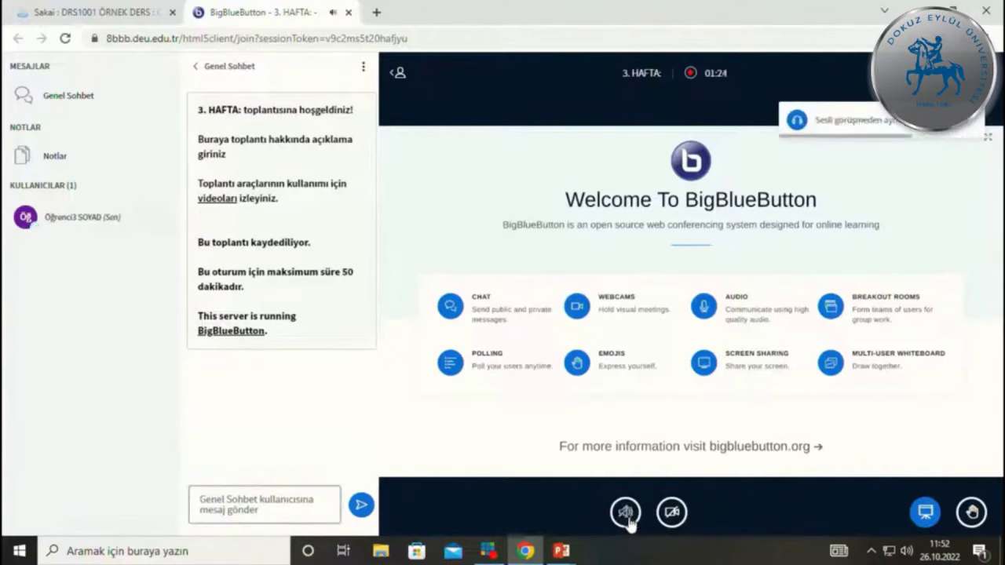
{"action": "left_click", "coordinate": [626, 514]}
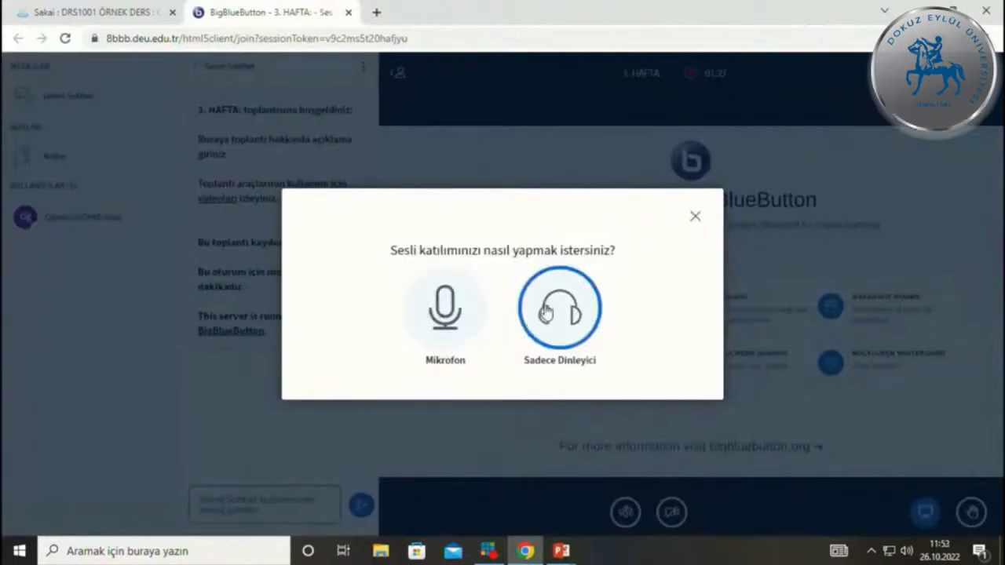
- Rejoin the 3. HAFTA meeting audio as Sadece Dinleyici (listen only)
{"action": "left_click", "coordinate": [542, 314]}
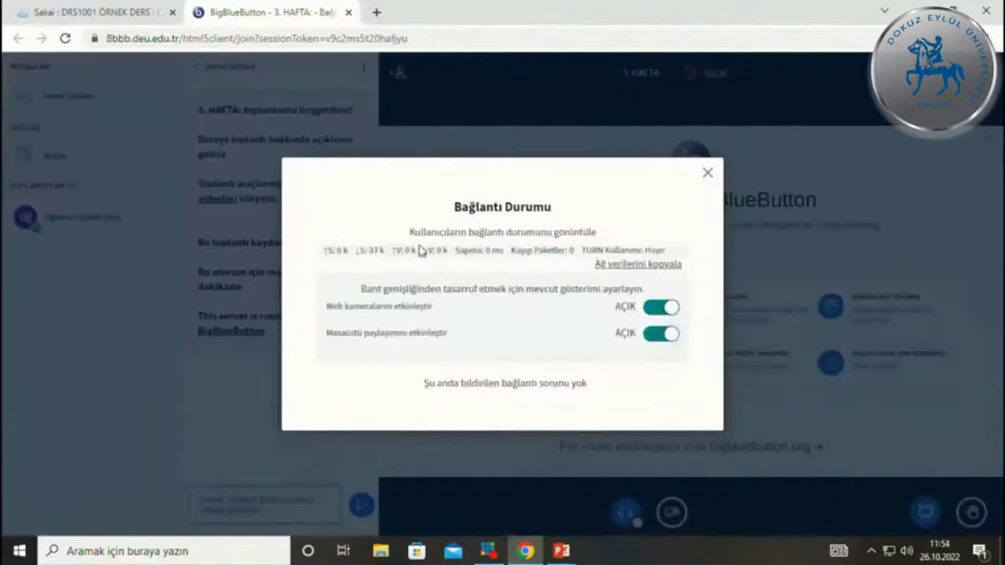
{"action": "left_click", "coordinate": [708, 173]}
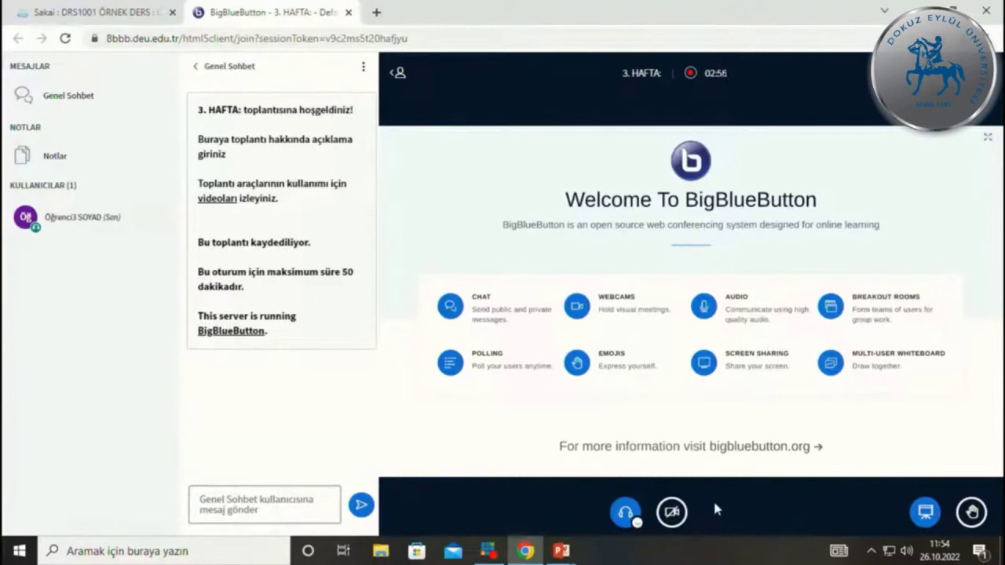
{"action": "left_click", "coordinate": [673, 514]}
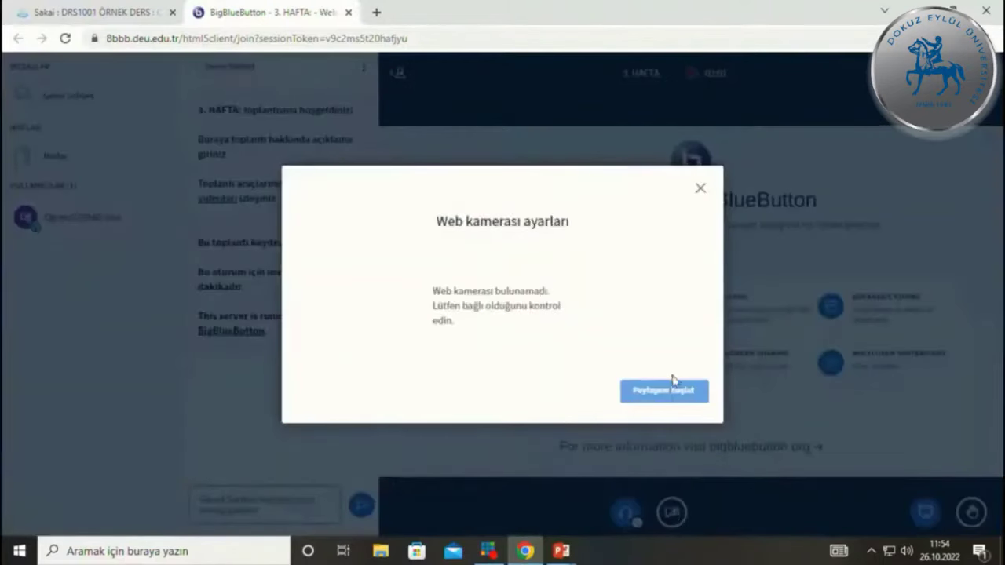
{"action": "left_click", "coordinate": [701, 189]}
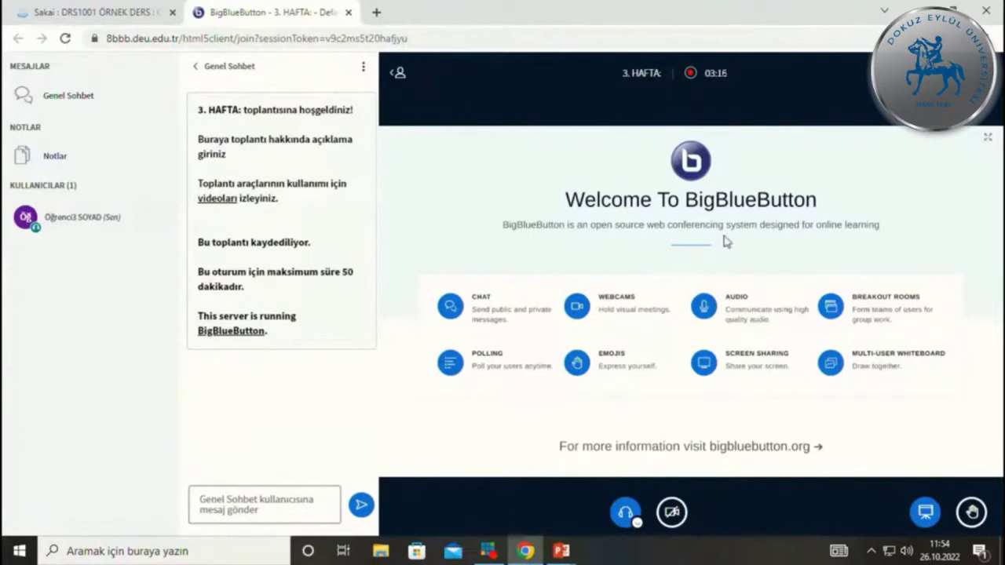
{"action": "left_click", "coordinate": [926, 514]}
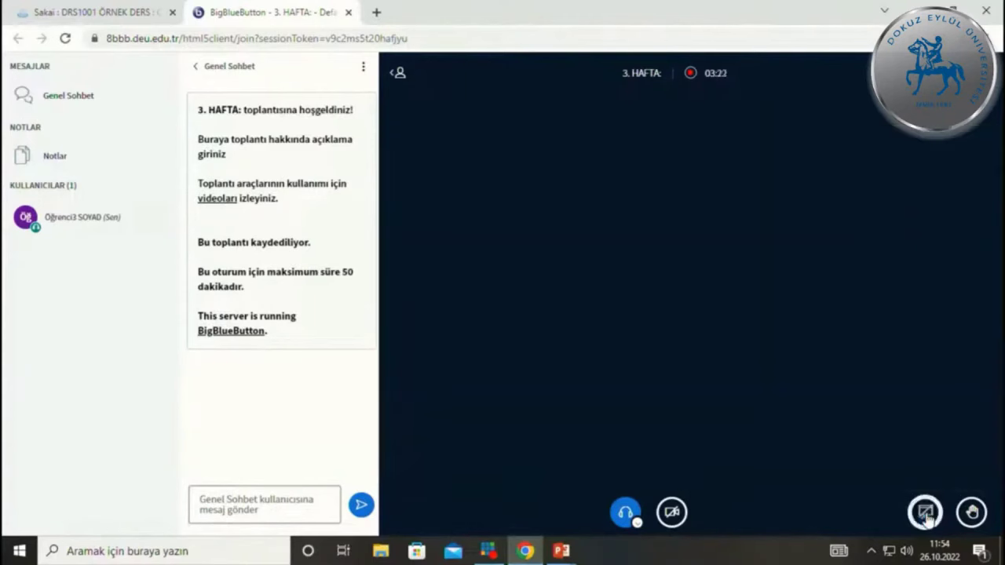
{"action": "left_click", "coordinate": [926, 513]}
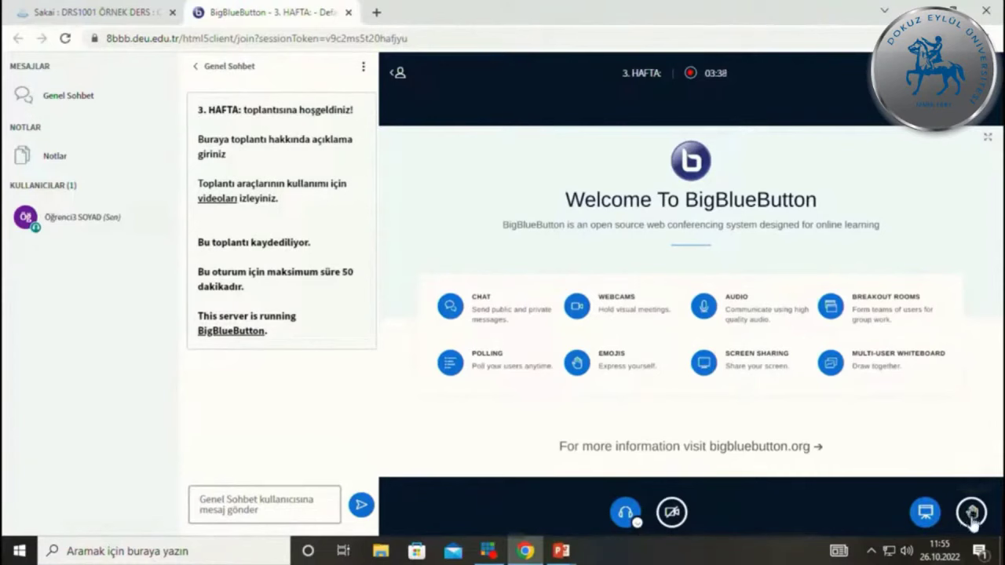
- Raise and lower a hand, then swap the public chat for the shared Notlar editor
{"action": "left_click", "coordinate": [973, 514]}
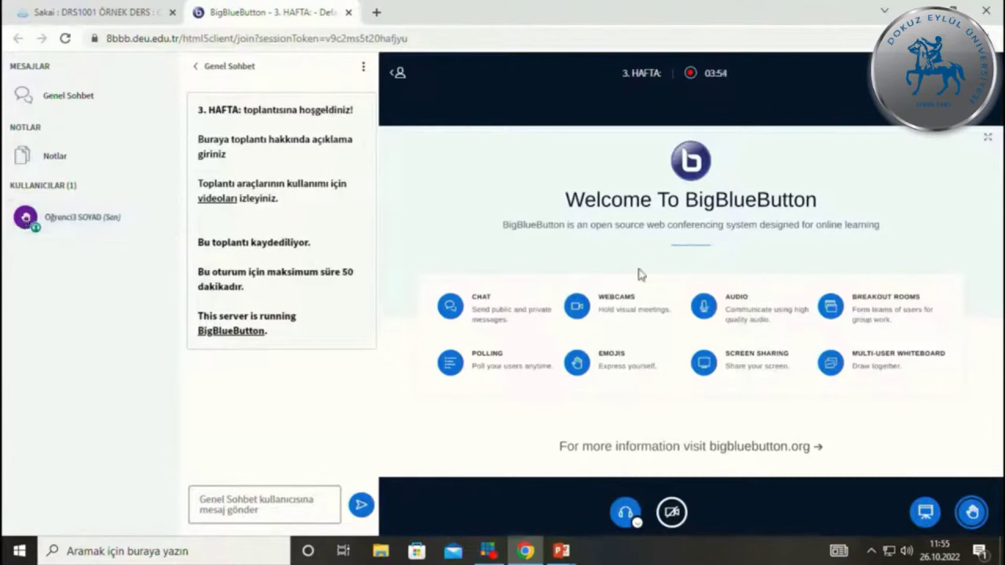
{"action": "left_click", "coordinate": [972, 512]}
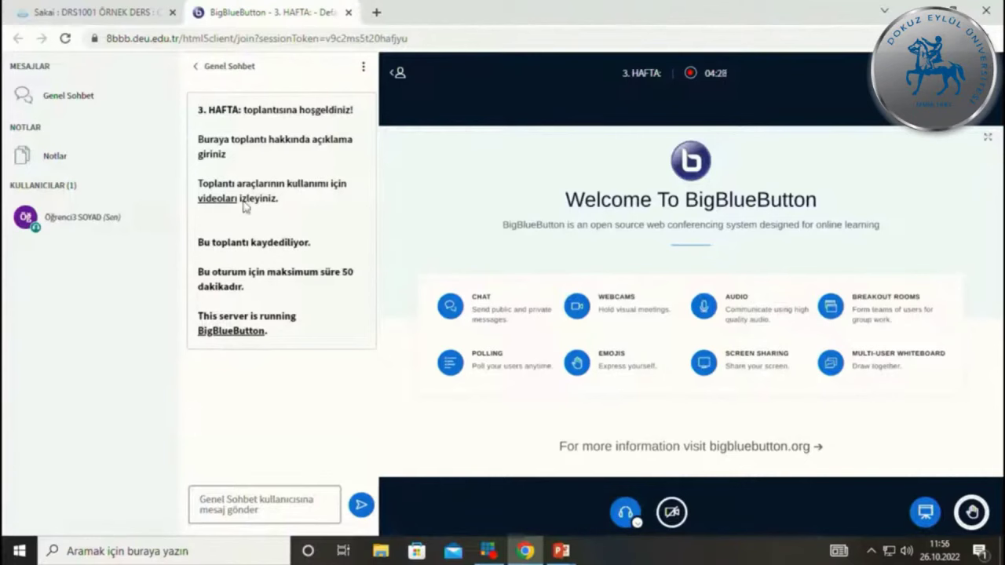
{"action": "left_click", "coordinate": [241, 512]}
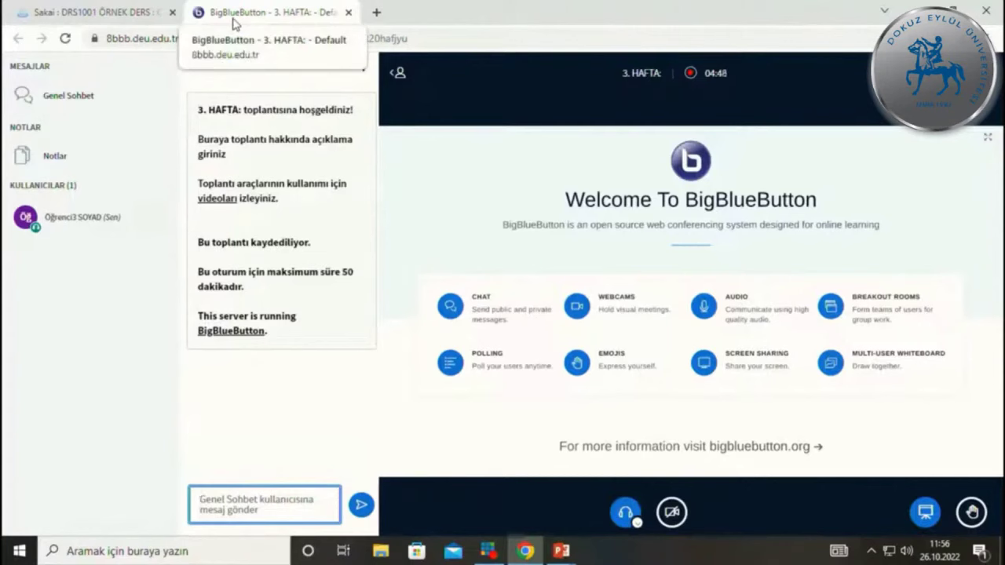
{"action": "left_click", "coordinate": [56, 166]}
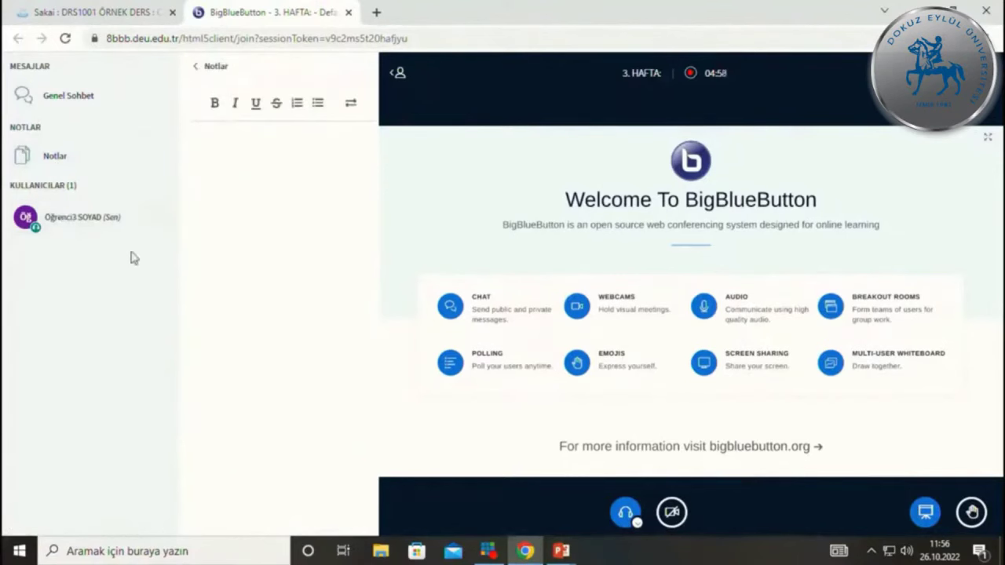
- Close Notlar, toggle the user list off and on, and reopen Genel Sohbet chat
{"action": "left_click", "coordinate": [199, 69]}
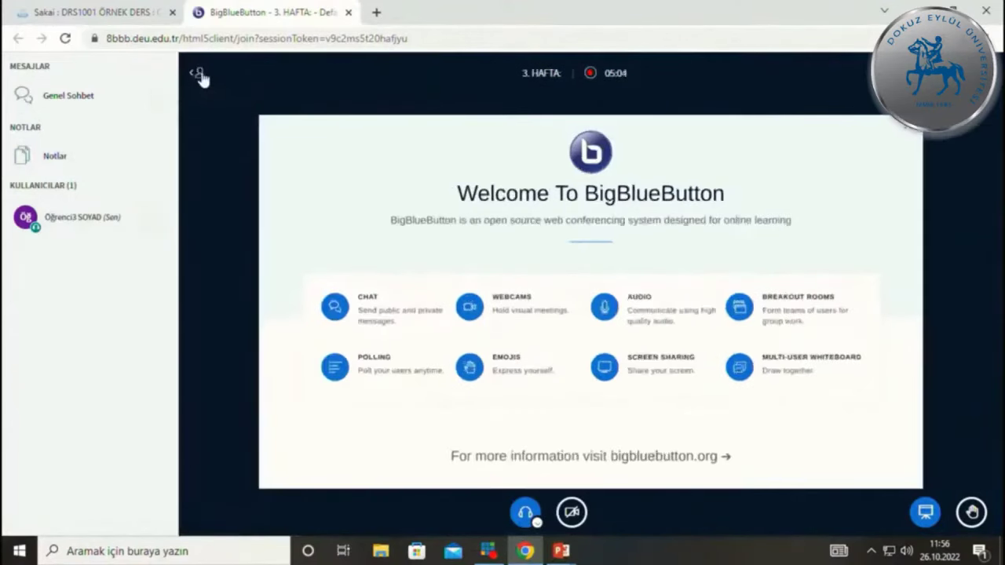
{"action": "left_click", "coordinate": [200, 73]}
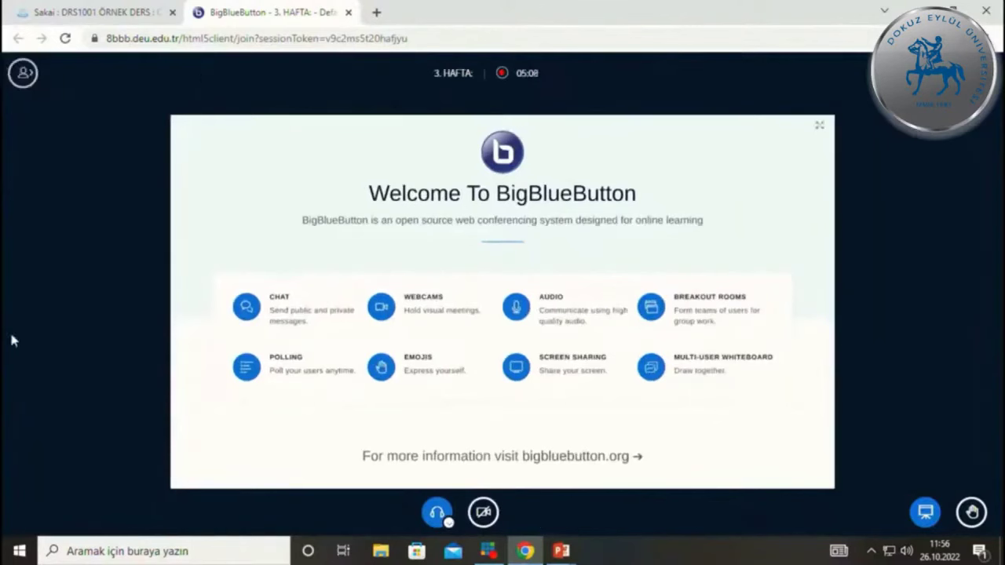
{"action": "left_click", "coordinate": [25, 78]}
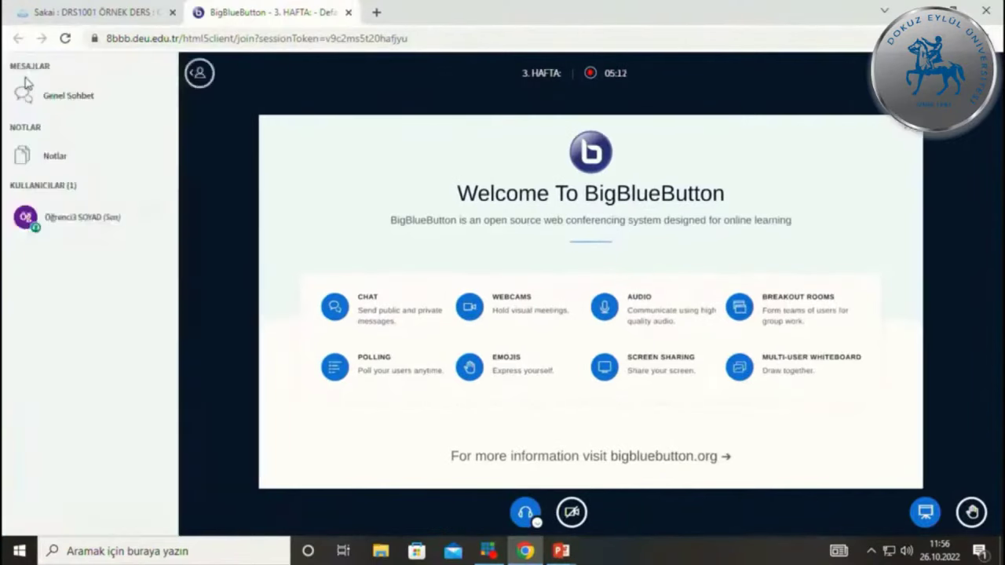
{"action": "left_click", "coordinate": [78, 97]}
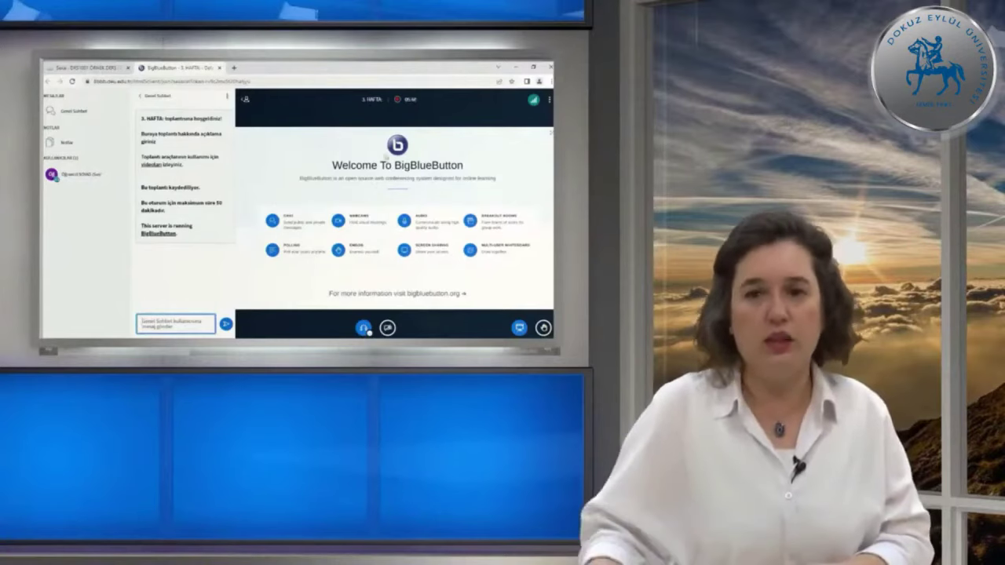
- Open the 3. HAFTA meeting's three-dot options menu to show settings, help and leave choices
{"action": "left_click", "coordinate": [550, 100]}
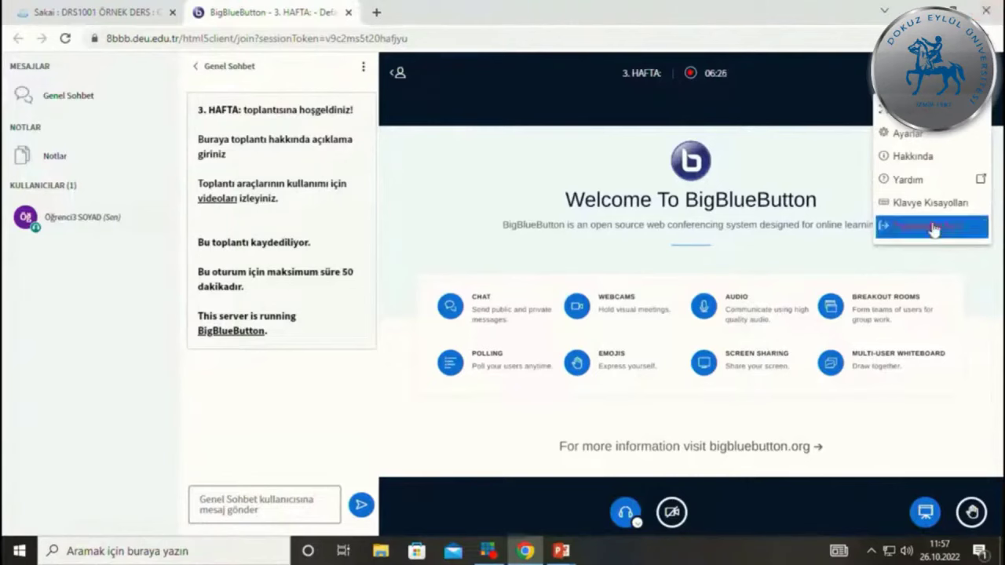
{"action": "left_click", "coordinate": [904, 111]}
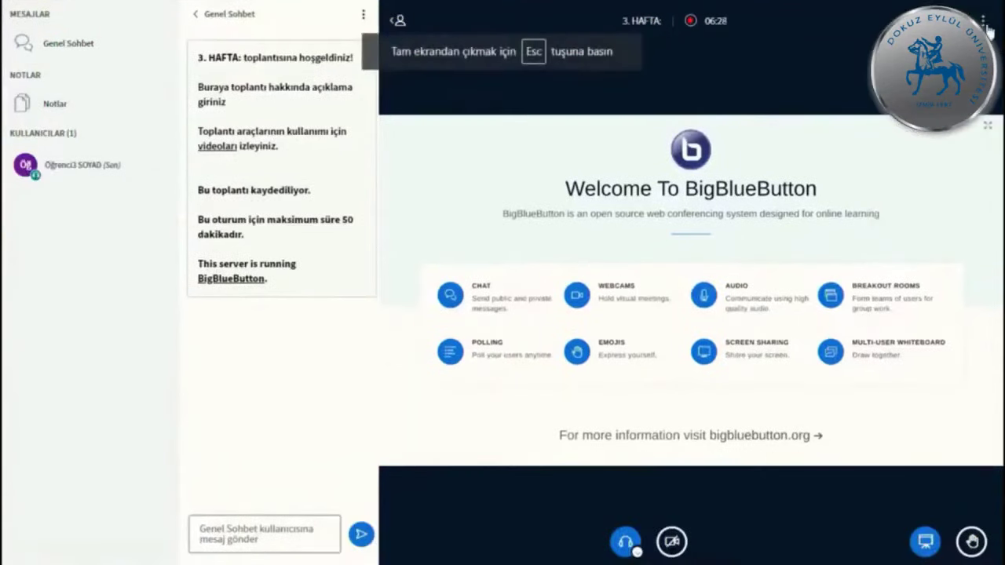
{"action": "left_click", "coordinate": [985, 23]}
{"action": "left_click", "coordinate": [911, 80]}
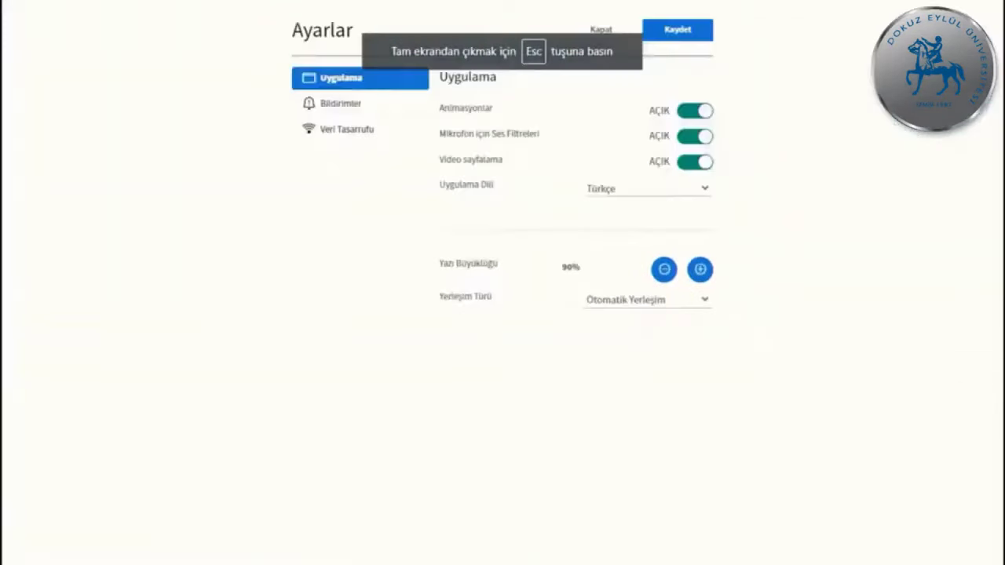
{"action": "left_click", "coordinate": [361, 110]}
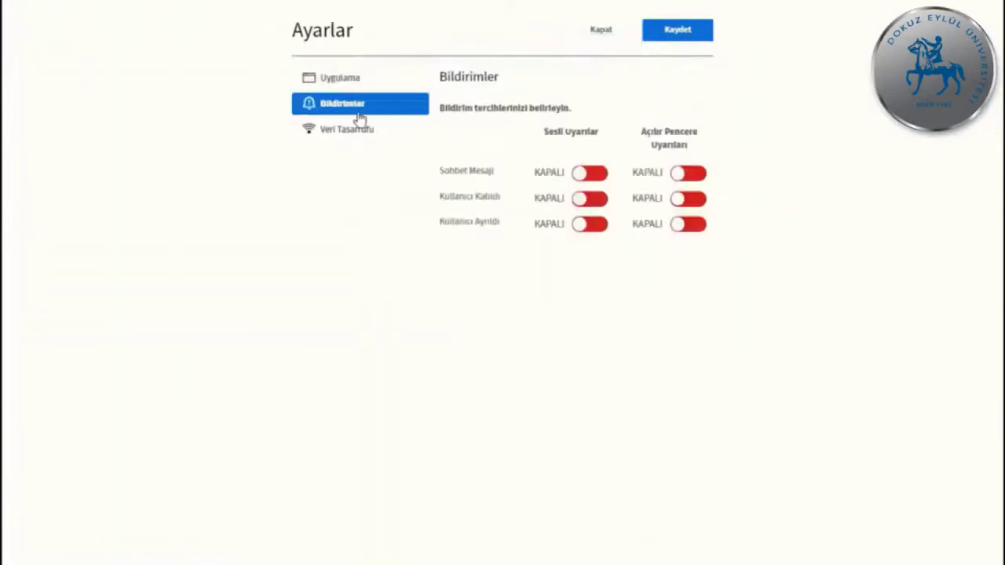
{"action": "left_click", "coordinate": [602, 29]}
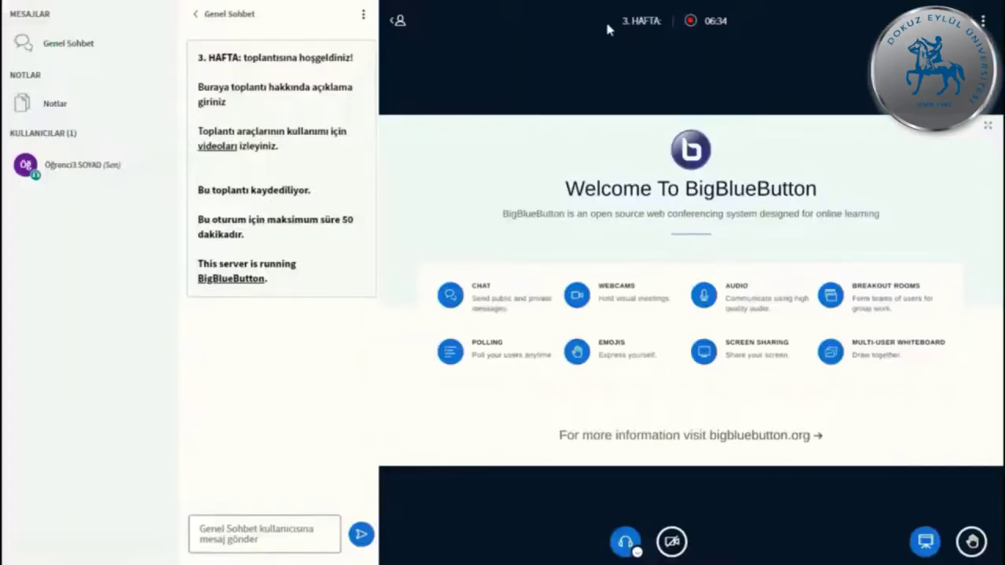
{"action": "left_click", "coordinate": [983, 21]}
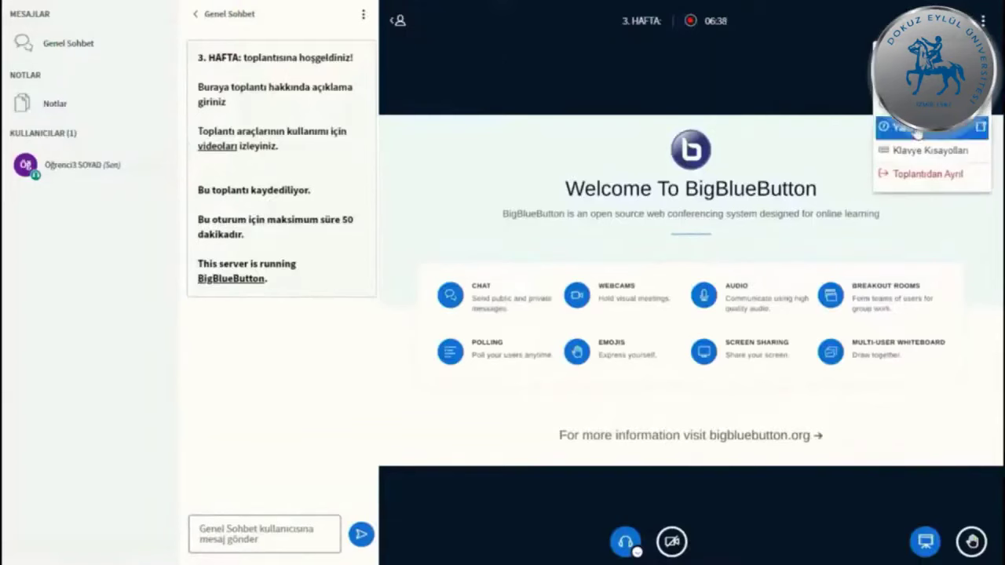
{"action": "left_click", "coordinate": [915, 150]}
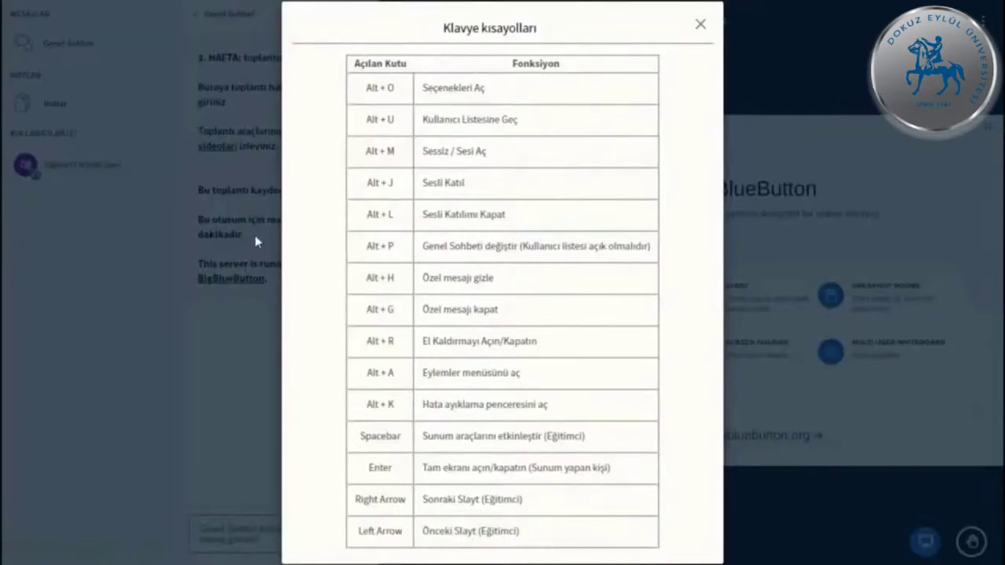
{"action": "left_click", "coordinate": [700, 23]}
{"action": "left_click", "coordinate": [984, 22]}
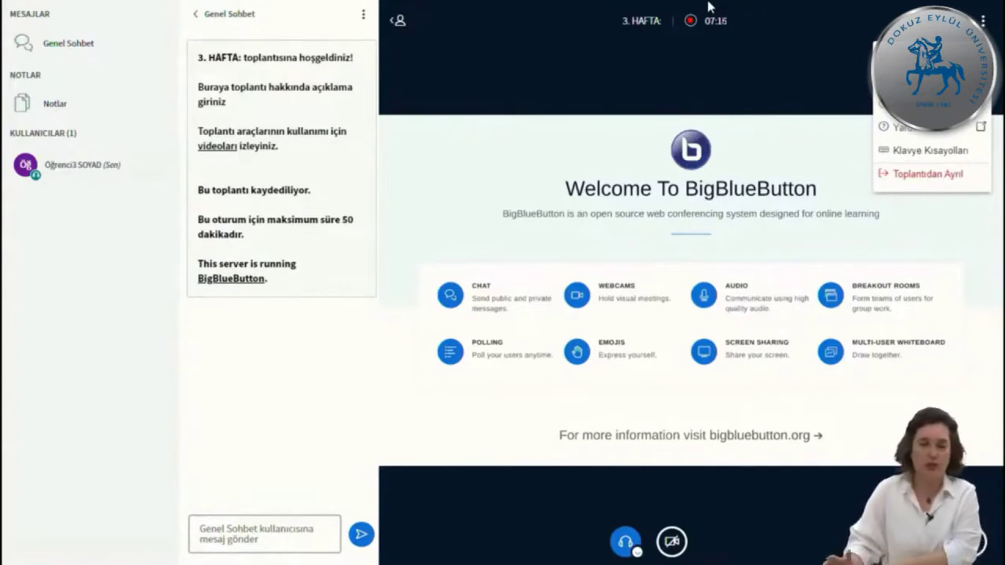
- Leave the 3. HAFTA meeting with Toplantıdan Ayrıl and confirm TAMAM on the notice
{"action": "left_click", "coordinate": [812, 53]}
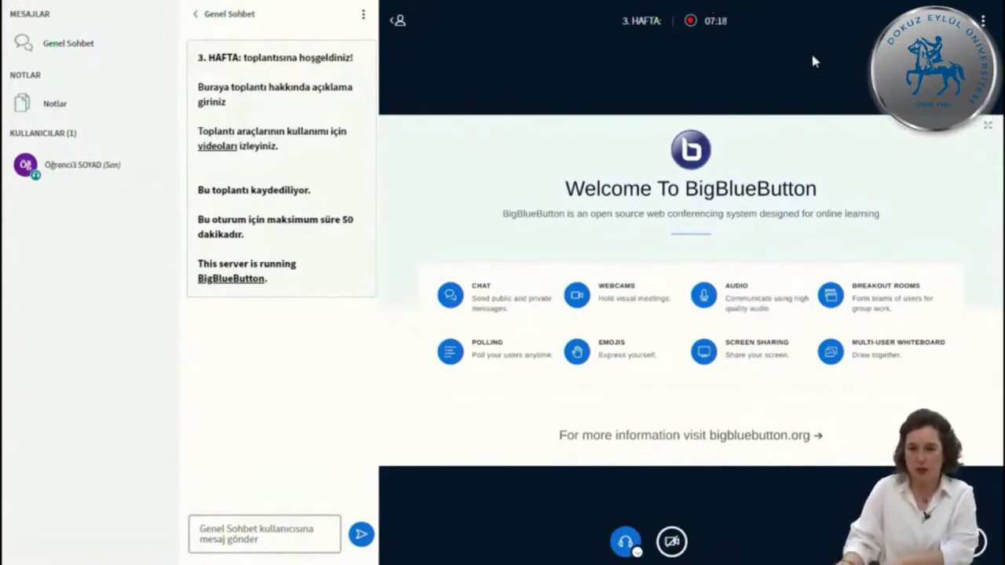
{"action": "left_click", "coordinate": [983, 21]}
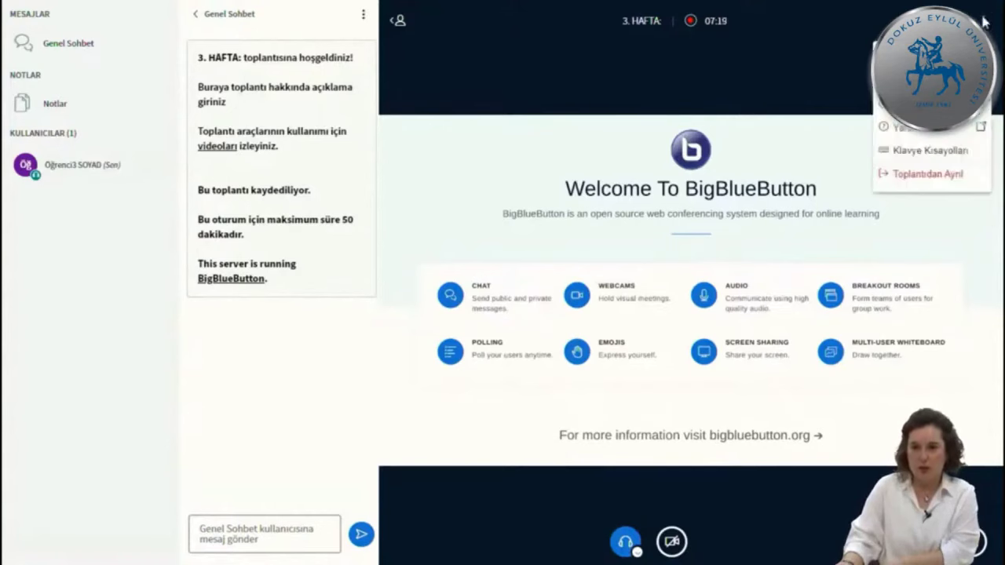
{"action": "left_click", "coordinate": [909, 185]}
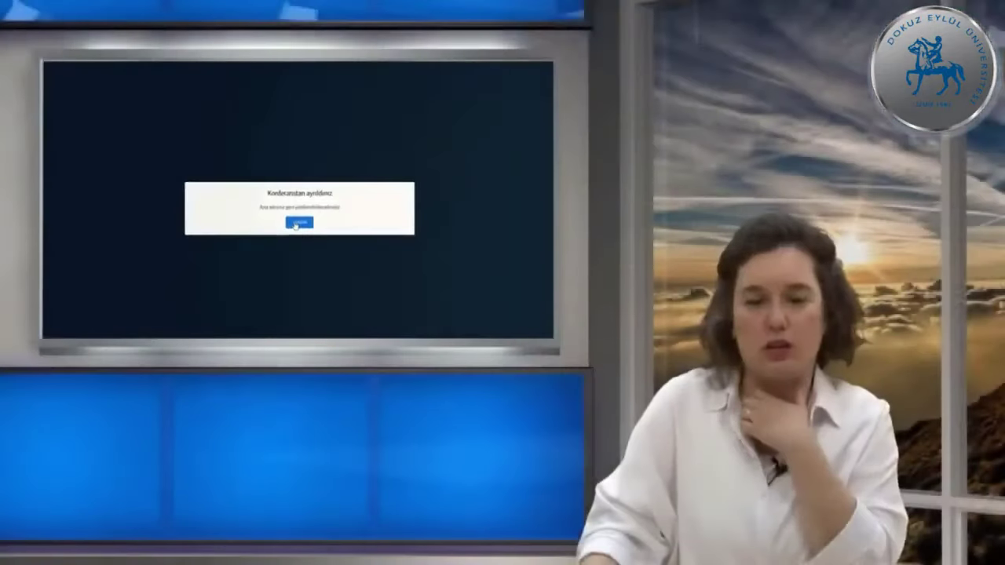
{"action": "left_click", "coordinate": [299, 223]}
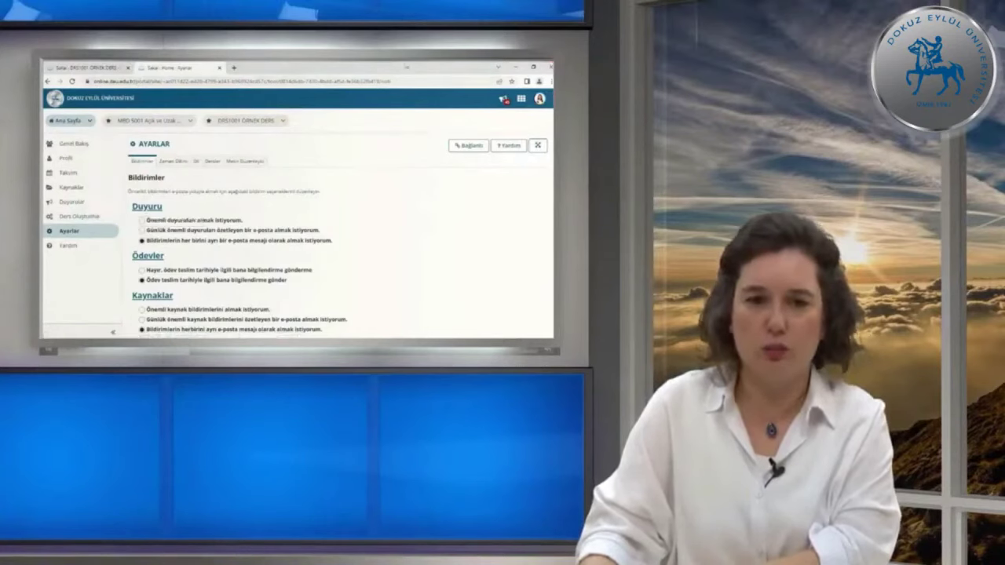
- Close the extra course tab and open Canlı Ders in DRS1001 ÖRNEK DERS
{"action": "left_click", "coordinate": [128, 67]}
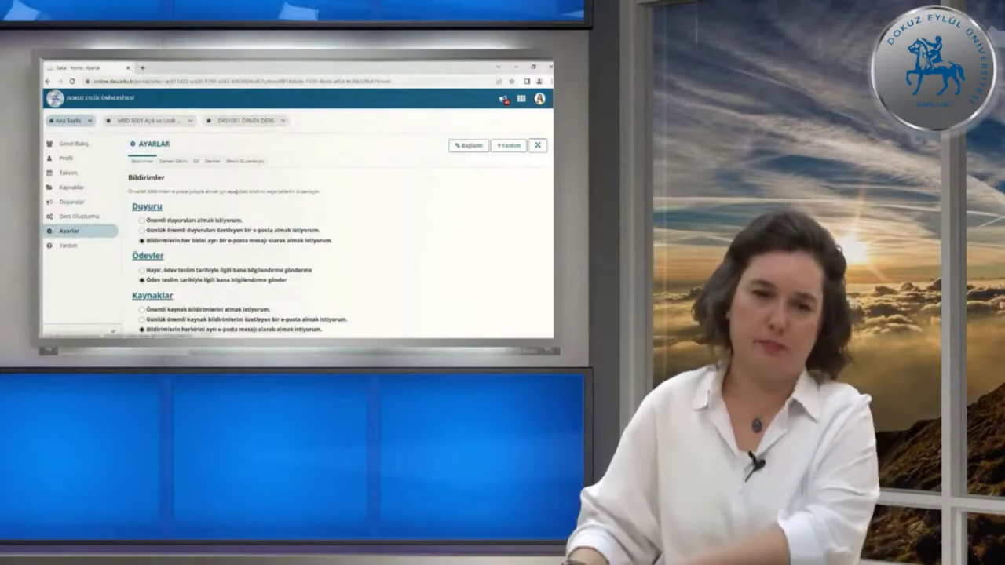
{"action": "left_click", "coordinate": [264, 120]}
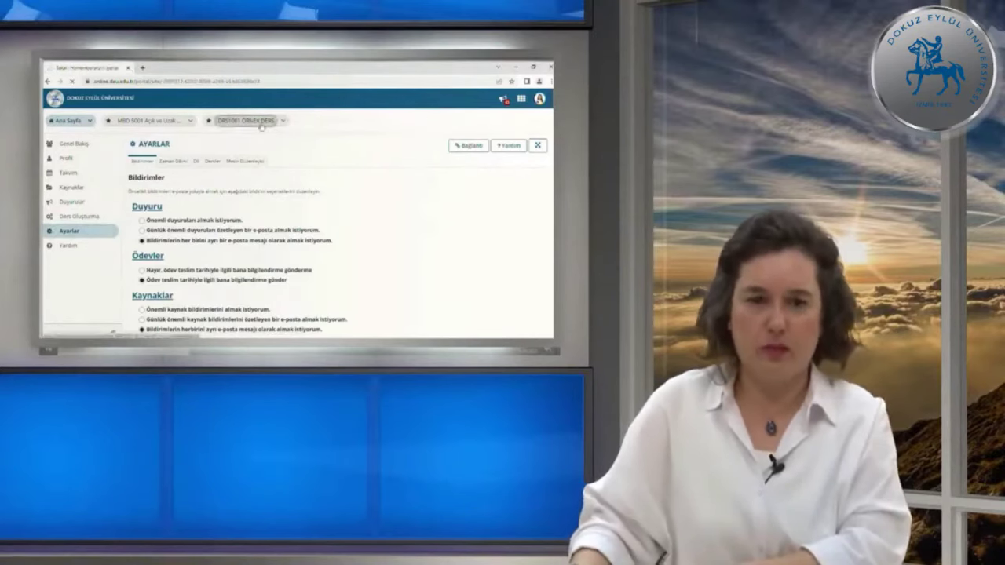
{"action": "scroll", "coordinate": [51, 250], "scroll_direction": "down", "scroll_amount": 5}
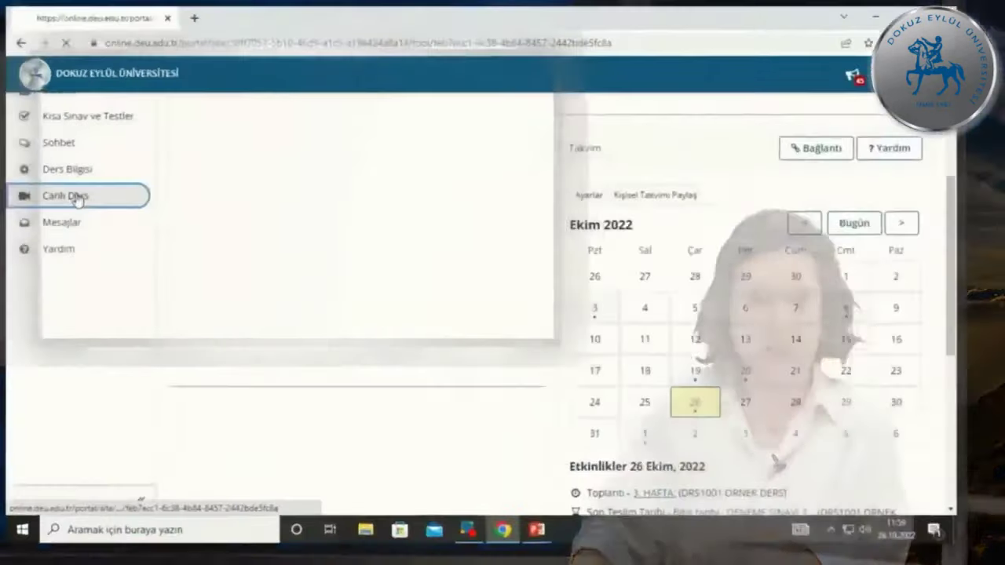
{"action": "left_click", "coordinate": [89, 196]}
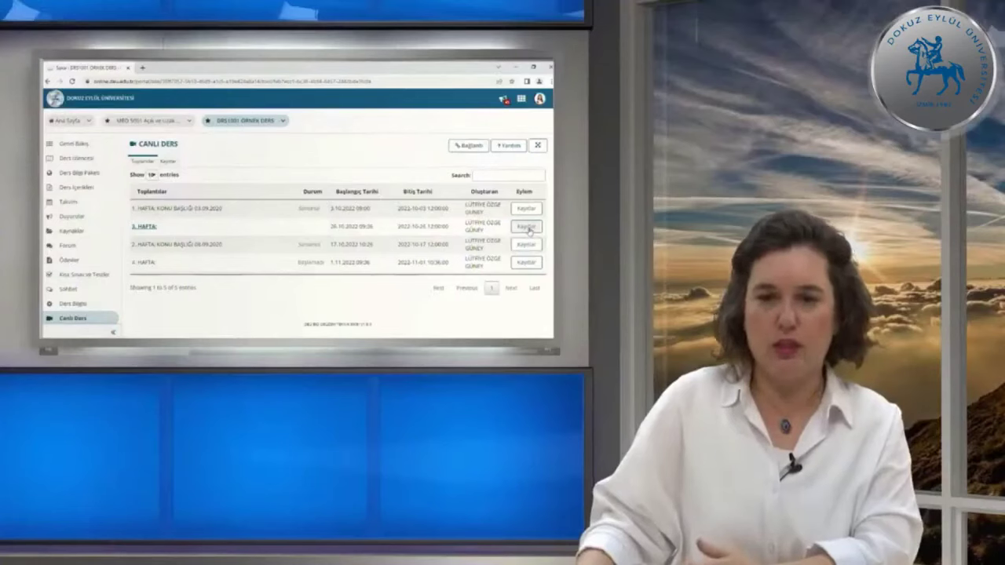
- View the 3. HAFTA meeting's Kayıtlar, return to the meetings, and open Ödevler
{"action": "left_click", "coordinate": [526, 227]}
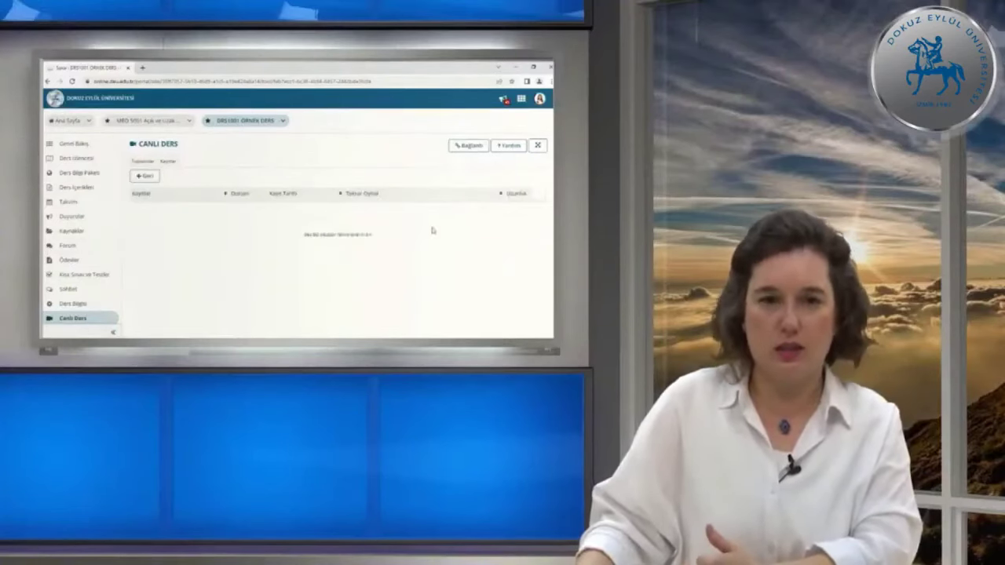
{"action": "left_click", "coordinate": [145, 177]}
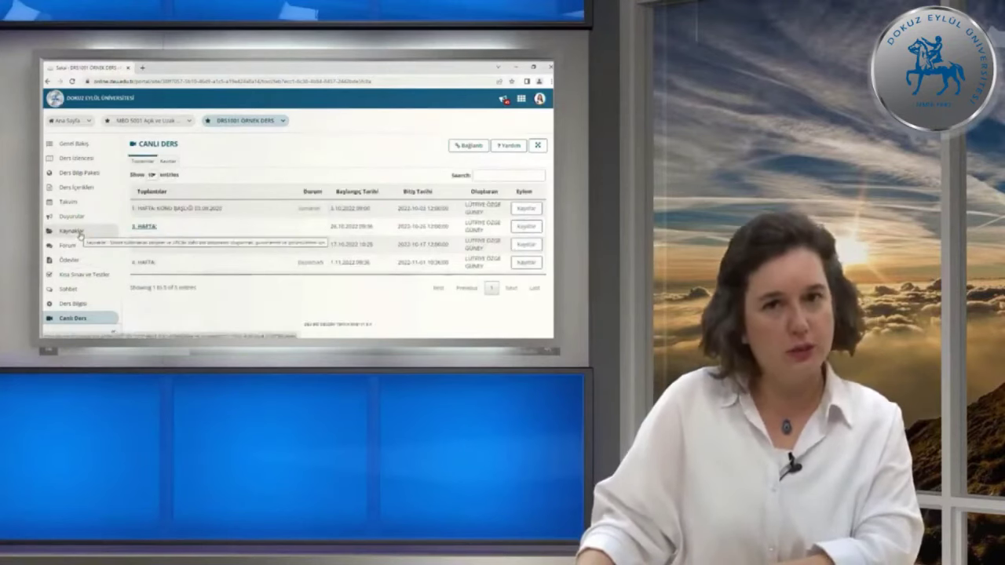
{"action": "scroll", "coordinate": [81, 234], "scroll_direction": "down", "scroll_amount": 1}
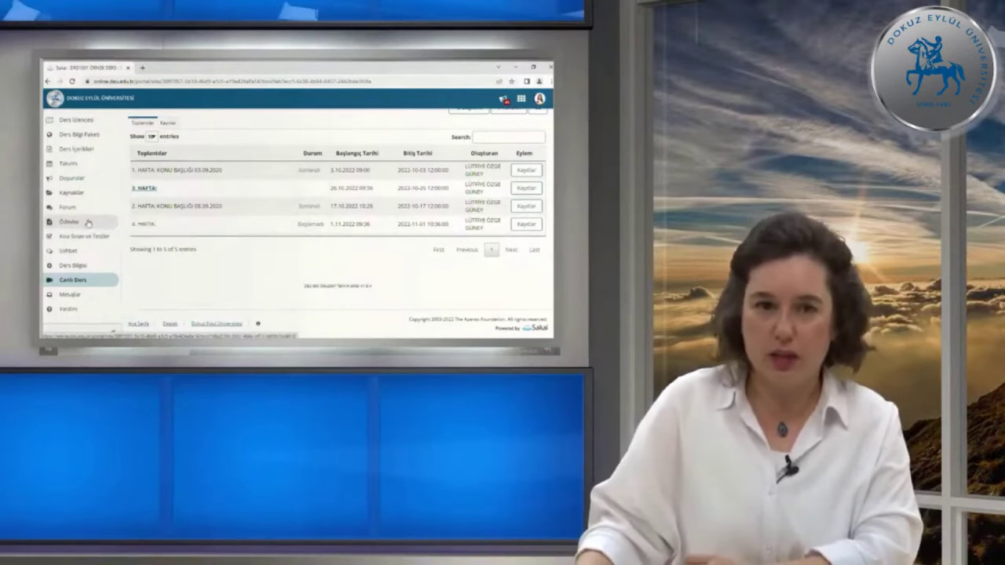
{"action": "left_click", "coordinate": [72, 223]}
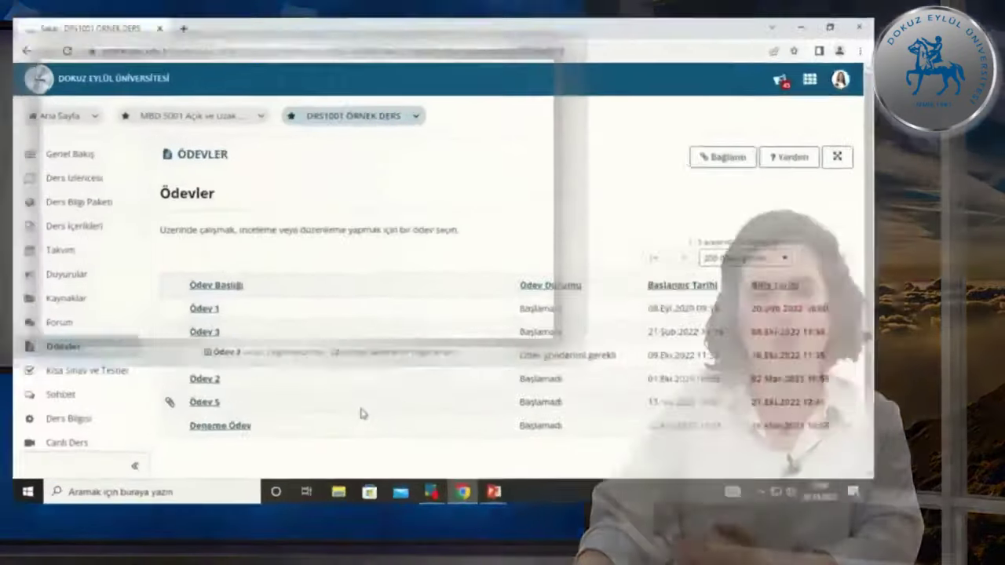
- Sort assignments by Bitiş Tarihi ascending, from Ödev 2 (02.Mar.2021) to Ödev 5
{"action": "scroll", "coordinate": [363, 413], "scroll_direction": "down", "scroll_amount": 2}
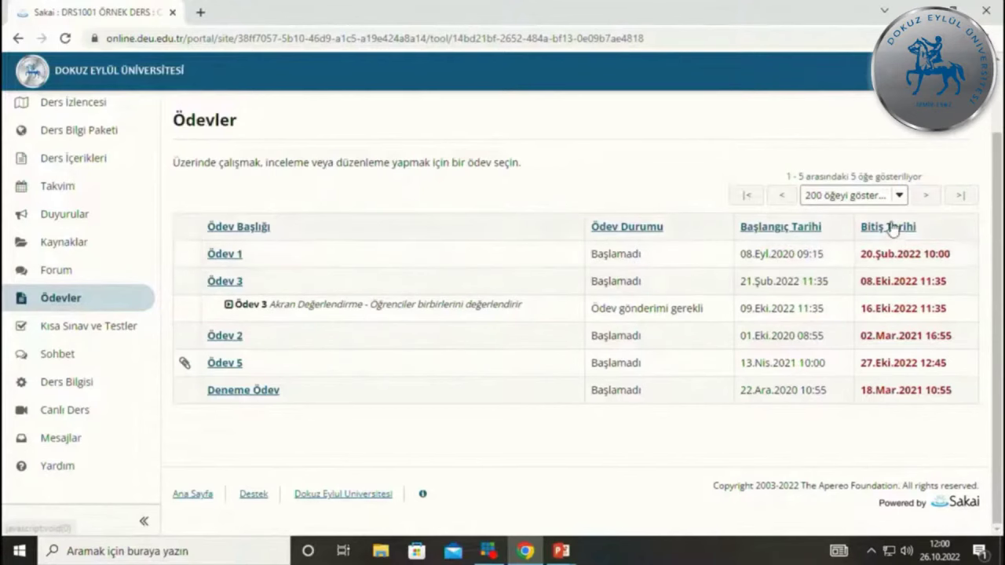
{"action": "left_click", "coordinate": [889, 227]}
{"action": "scroll", "coordinate": [890, 327], "scroll_direction": "down", "scroll_amount": 2}
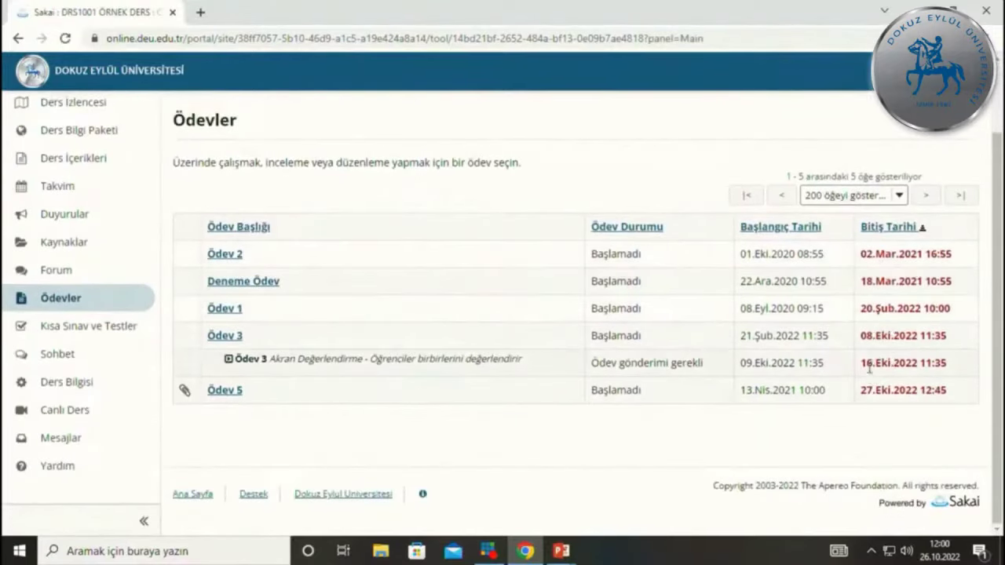
- Open Ödev 1, accept the Onur Sözü honor code, and return to the assignments list
{"action": "left_click", "coordinate": [224, 310]}
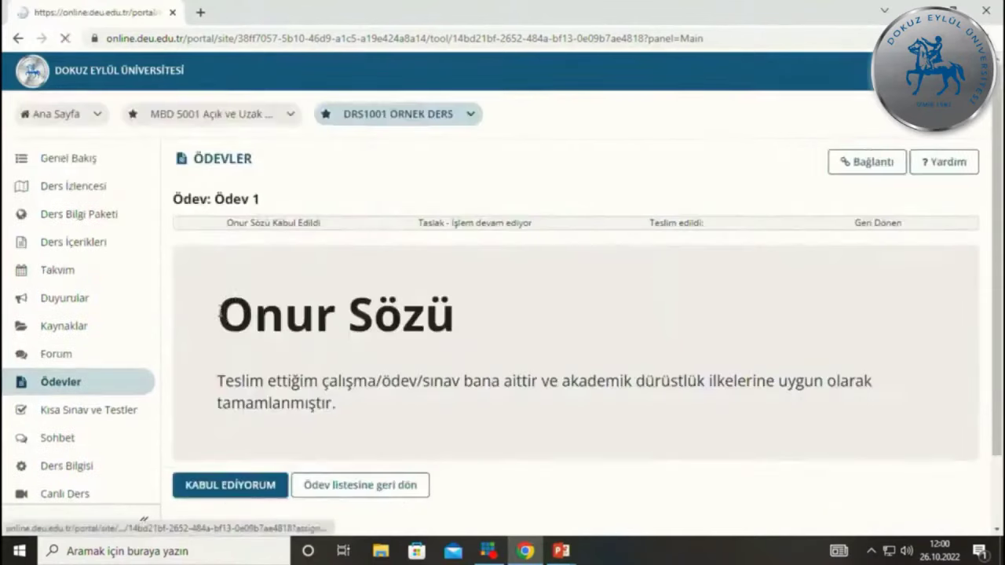
{"action": "scroll", "coordinate": [278, 345], "scroll_direction": "down", "scroll_amount": 2}
{"action": "left_click", "coordinate": [259, 399]}
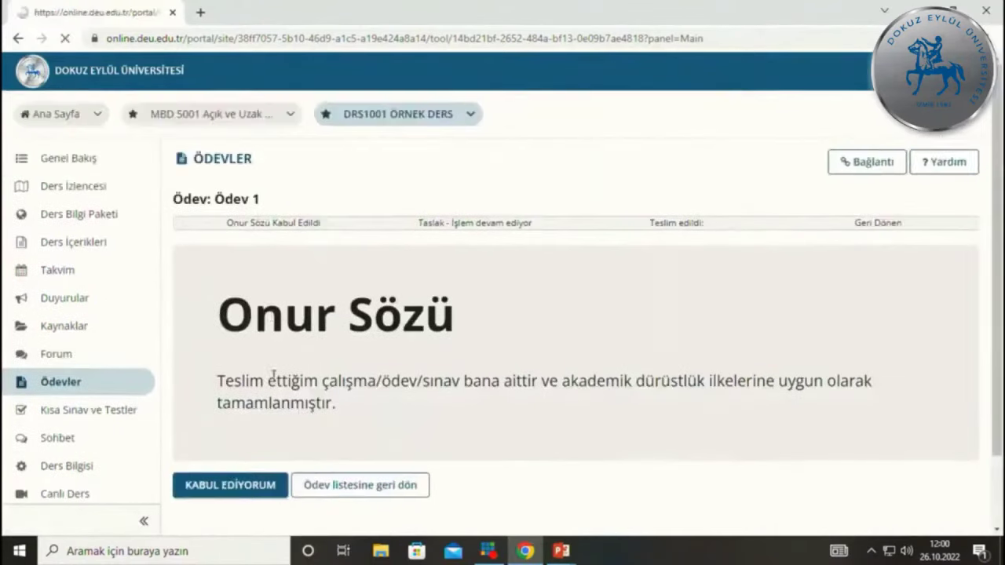
{"action": "left_click", "coordinate": [202, 157]}
{"action": "left_click", "coordinate": [225, 338]}
{"action": "scroll", "coordinate": [234, 240], "scroll_direction": "down", "scroll_amount": 1}
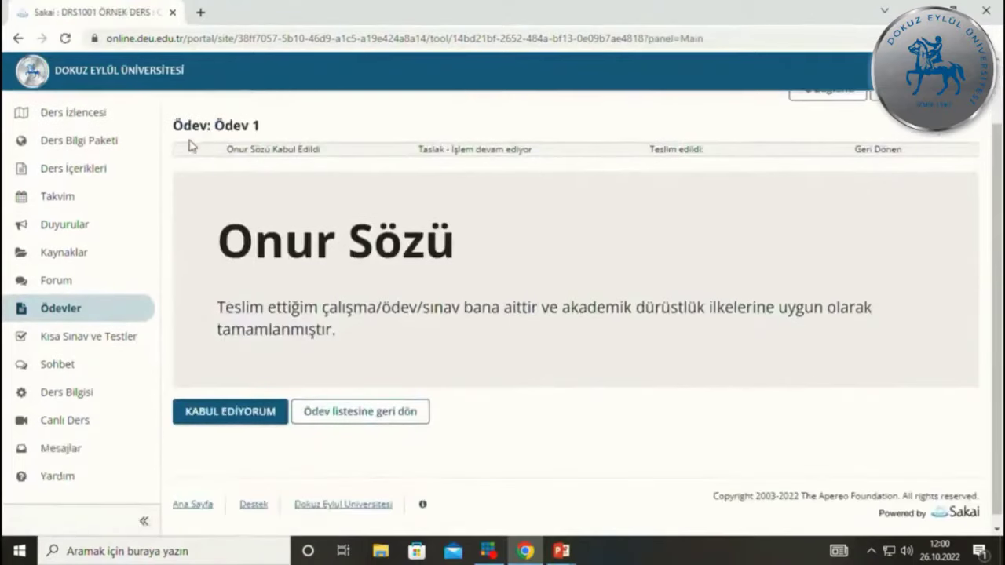
{"action": "scroll", "coordinate": [202, 197], "scroll_direction": "up", "scroll_amount": 1}
{"action": "left_click", "coordinate": [224, 157]}
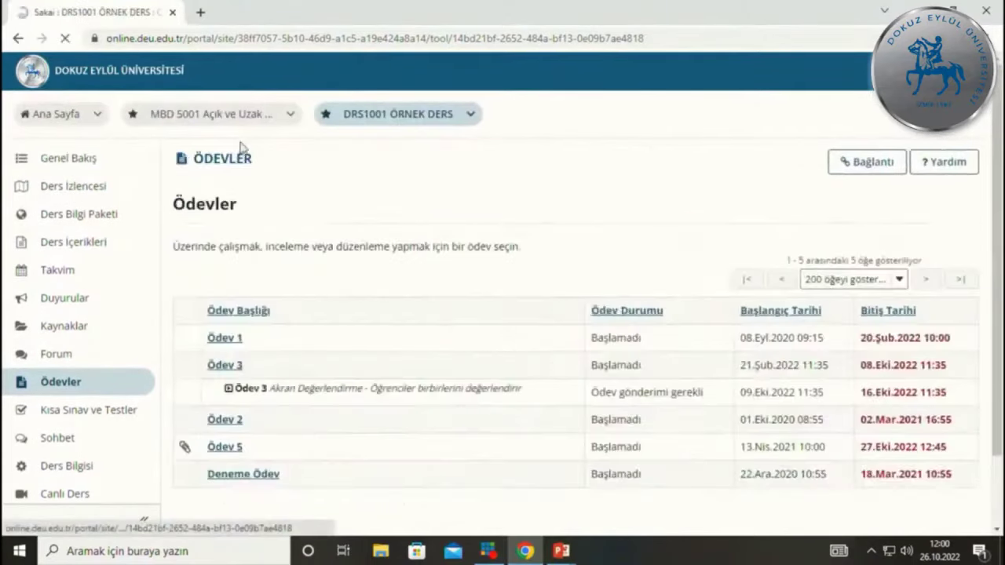
- Look over Ödev 3 and Ödev 2, then open Deneme Ödev, due 18.Mar.2021 10:55
{"action": "left_click", "coordinate": [226, 365]}
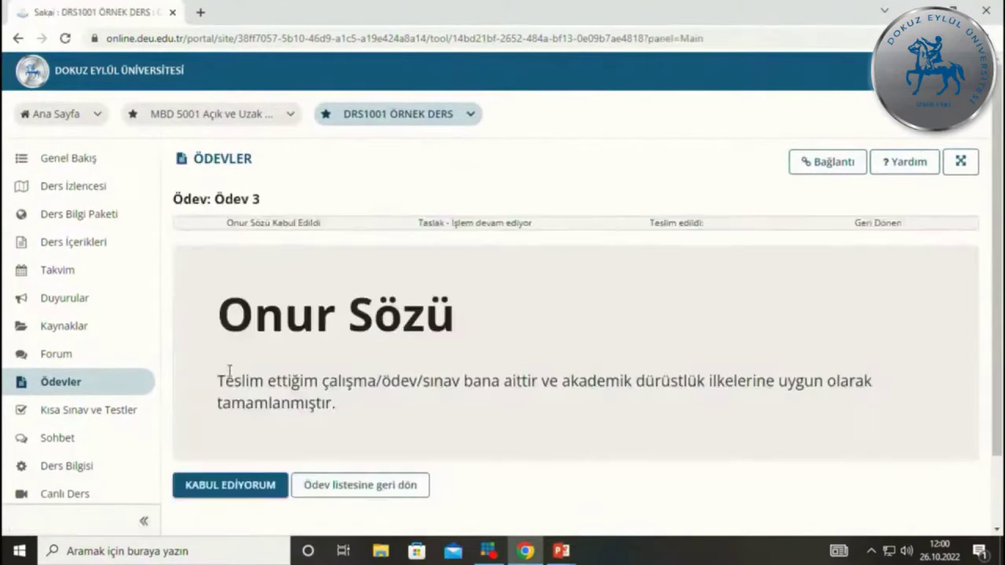
{"action": "left_click", "coordinate": [222, 158]}
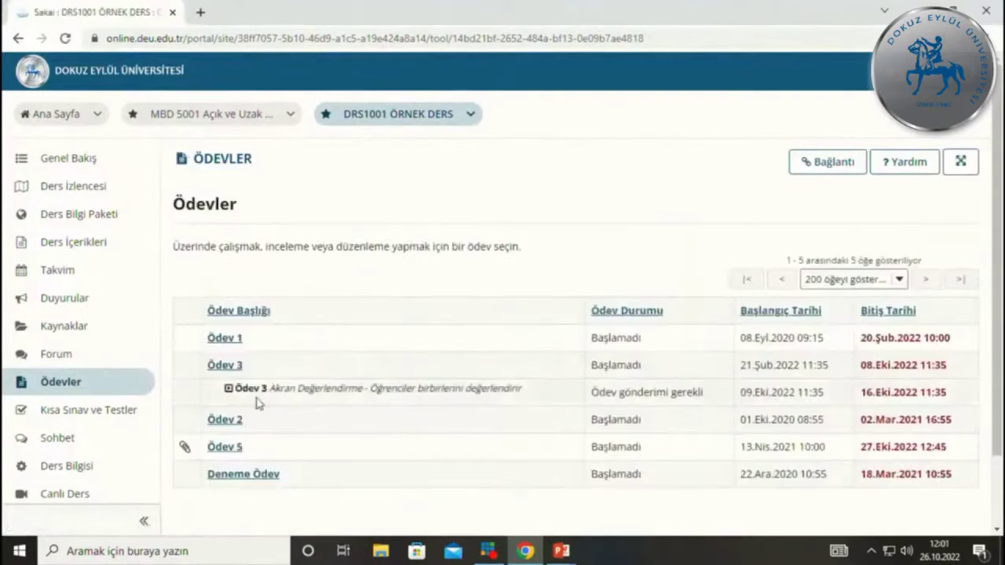
{"action": "left_click", "coordinate": [224, 420]}
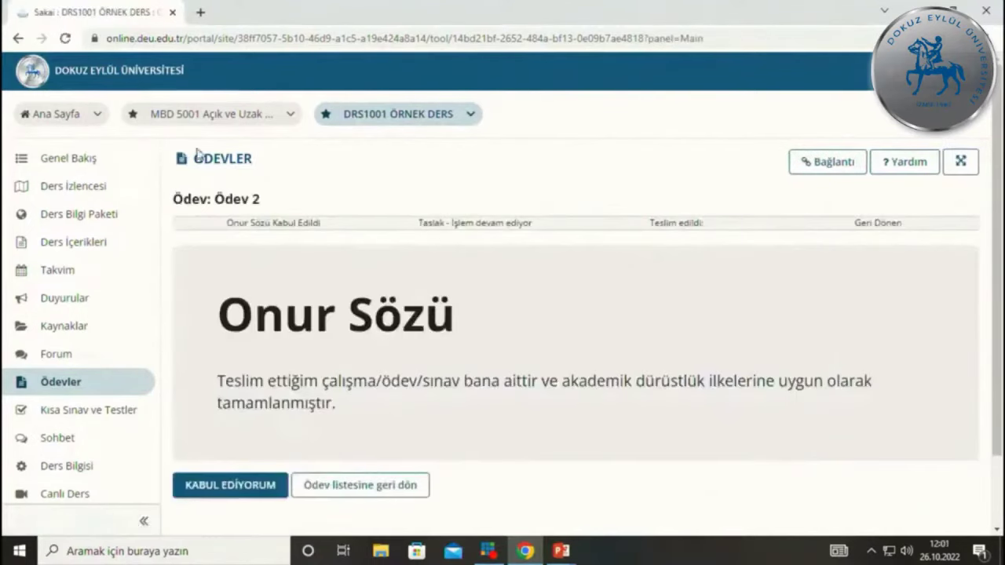
{"action": "left_click", "coordinate": [209, 168]}
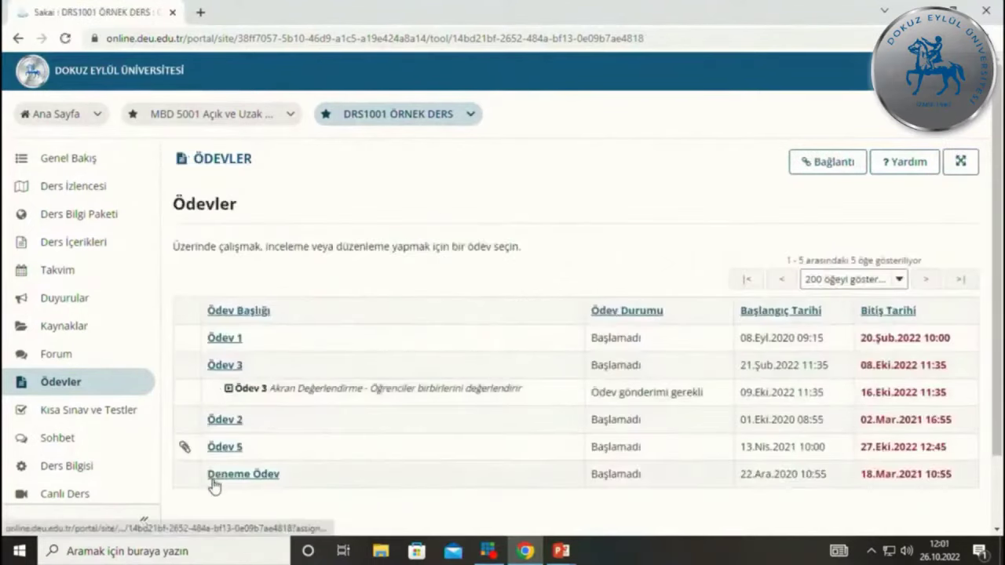
{"action": "left_click", "coordinate": [212, 479]}
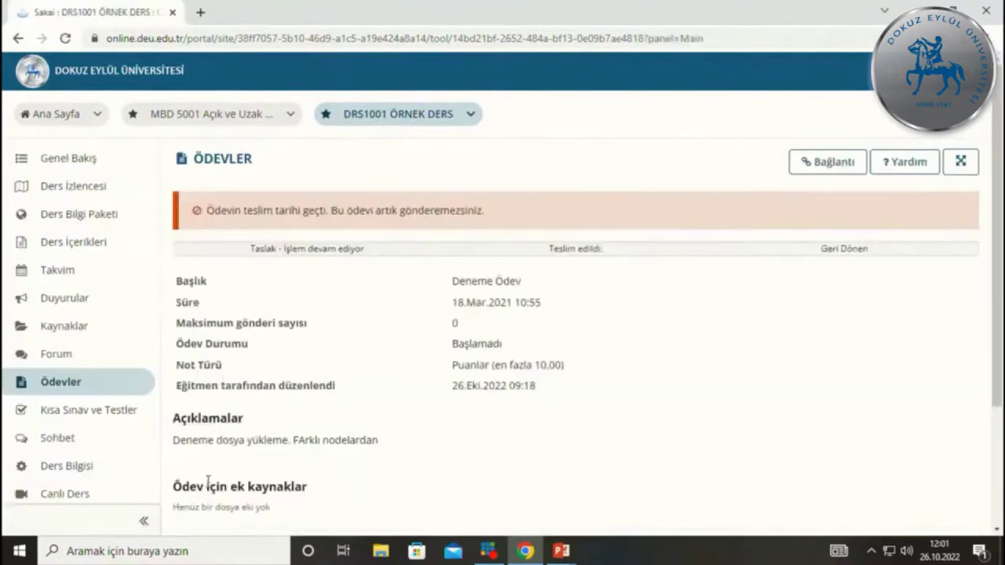
- Scroll through Deneme Ödev and return to the five-assignment Ödevler list
{"action": "scroll", "coordinate": [220, 471], "scroll_direction": "down", "scroll_amount": 1}
{"action": "scroll", "coordinate": [221, 469], "scroll_direction": "down", "scroll_amount": 3}
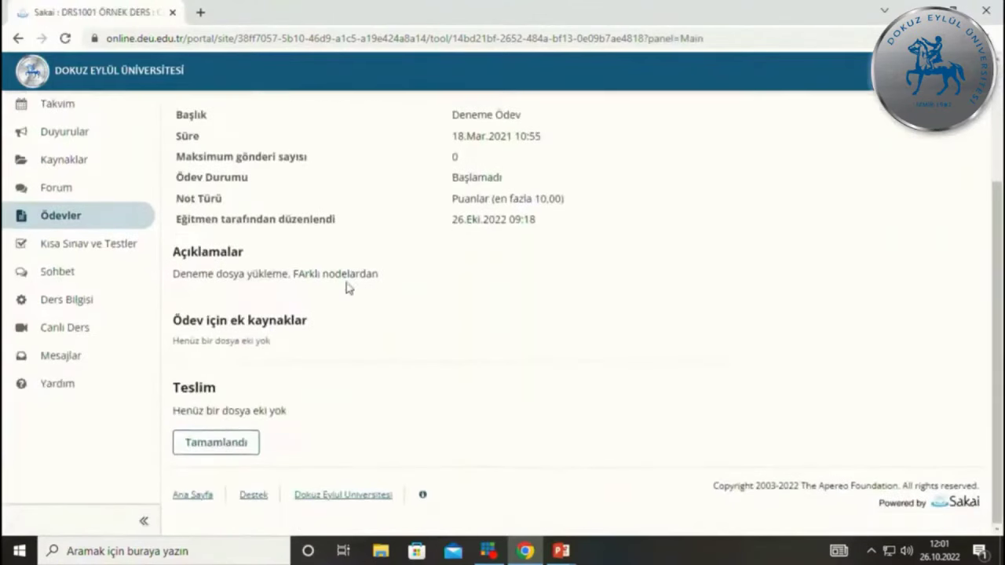
{"action": "scroll", "coordinate": [346, 283], "scroll_direction": "up", "scroll_amount": 3}
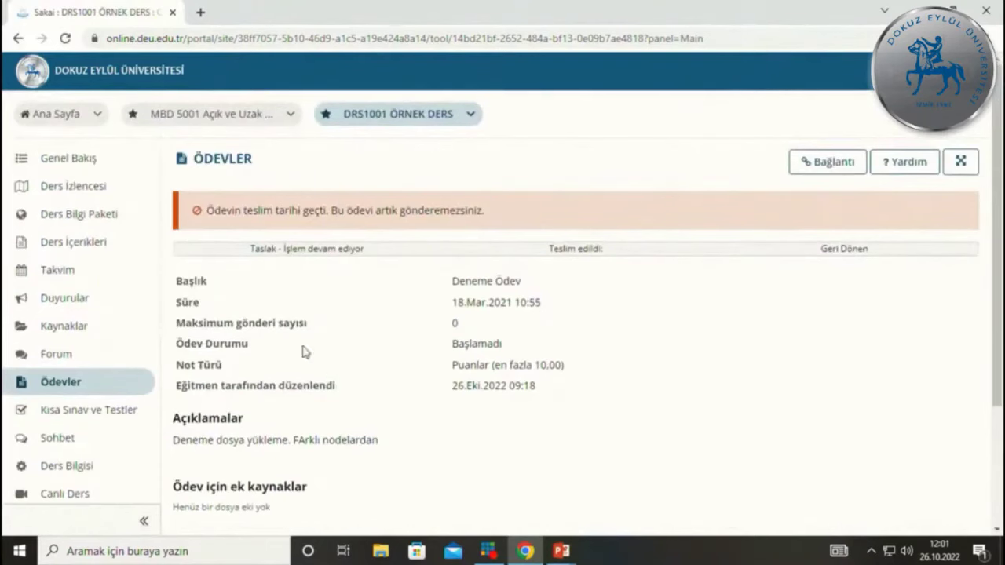
{"action": "scroll", "coordinate": [339, 381], "scroll_direction": "down", "scroll_amount": 3}
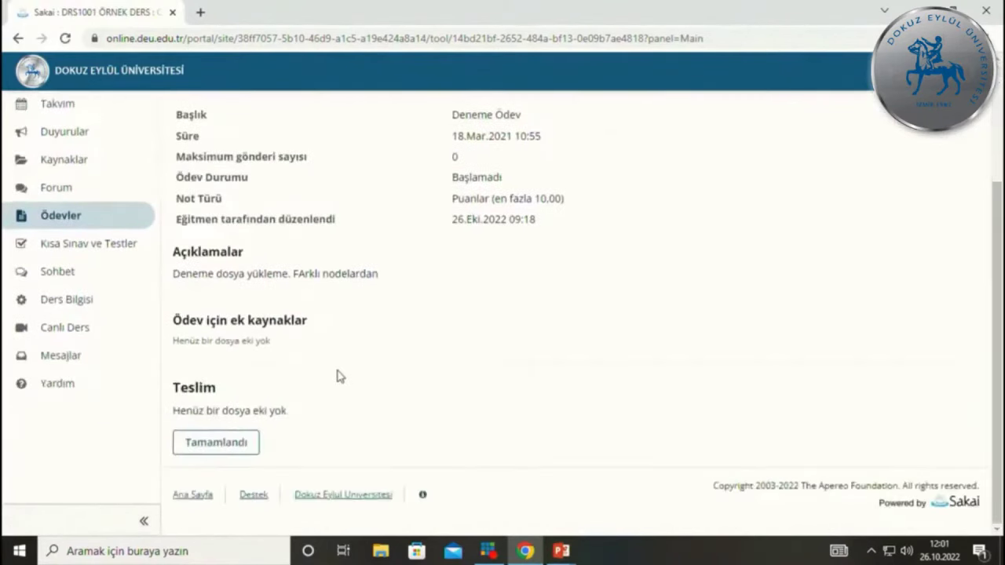
{"action": "left_click", "coordinate": [233, 443]}
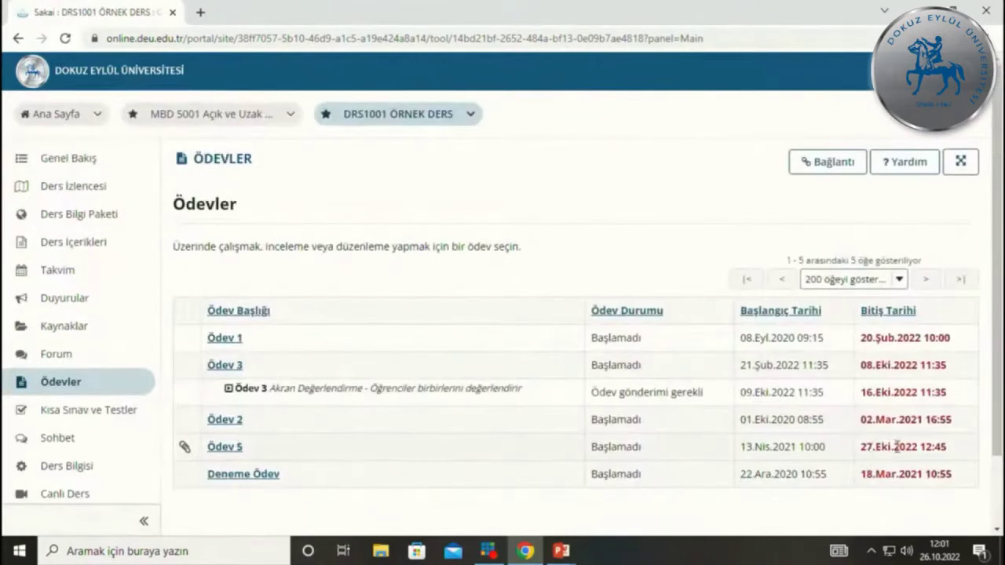
- Open Ödev 5 and place the cursor in its empty Ödev Metni submission editor
{"action": "left_click", "coordinate": [226, 449]}
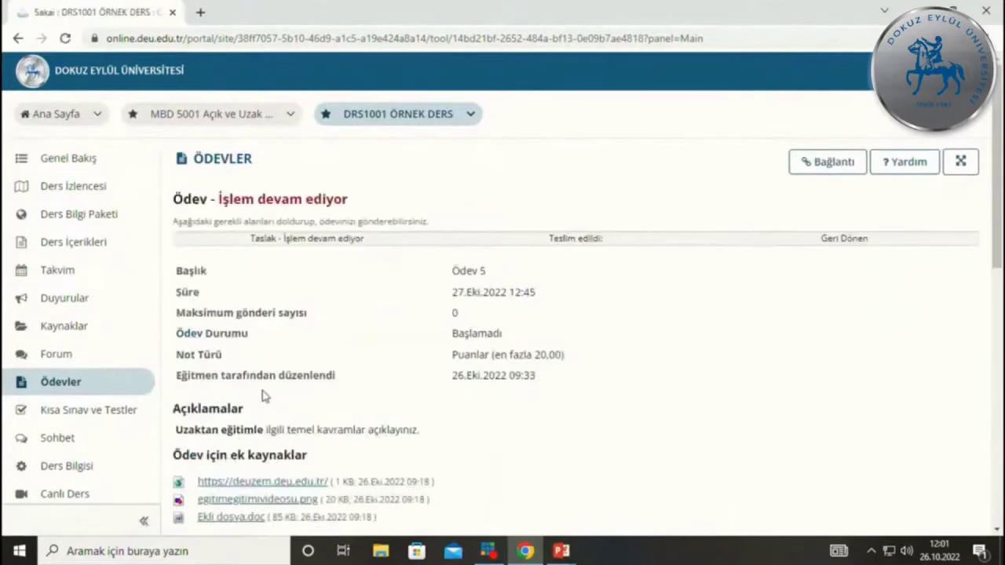
{"action": "scroll", "coordinate": [264, 395], "scroll_direction": "down", "scroll_amount": 7}
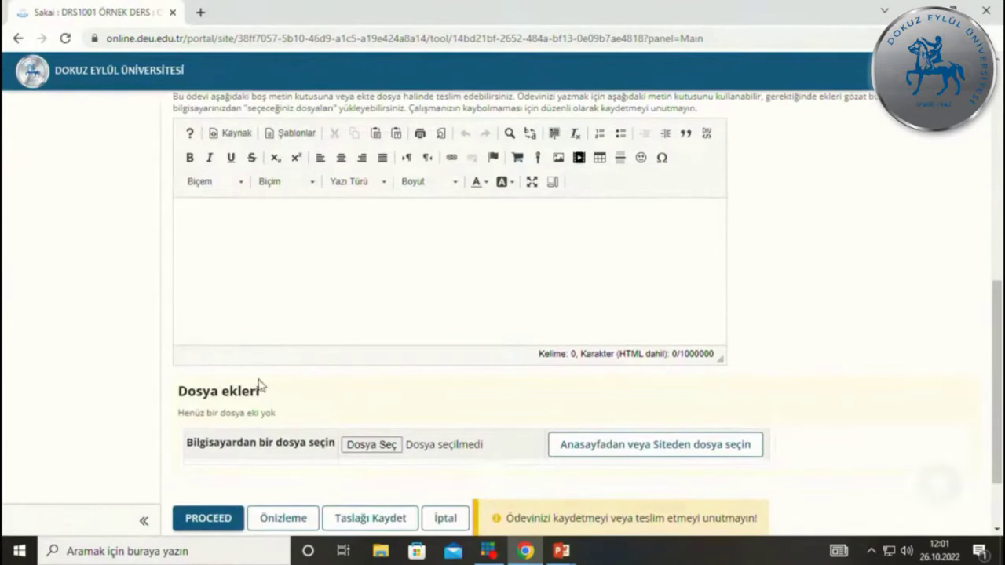
{"action": "scroll", "coordinate": [263, 381], "scroll_direction": "down", "scroll_amount": 1}
{"action": "scroll", "coordinate": [269, 377], "scroll_direction": "up", "scroll_amount": 4}
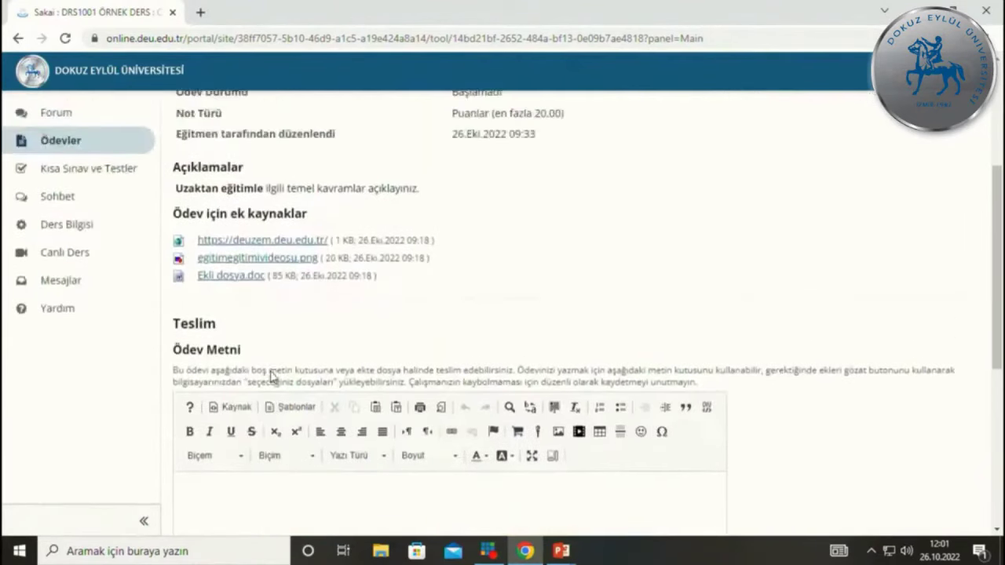
{"action": "scroll", "coordinate": [271, 375], "scroll_direction": "up", "scroll_amount": 2}
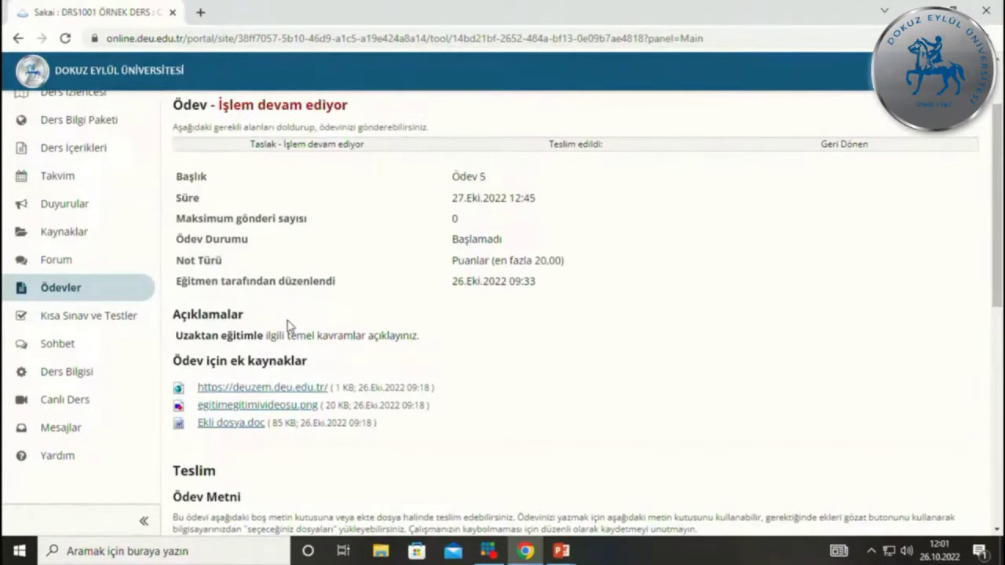
{"action": "scroll", "coordinate": [374, 267], "scroll_direction": "down", "scroll_amount": 4}
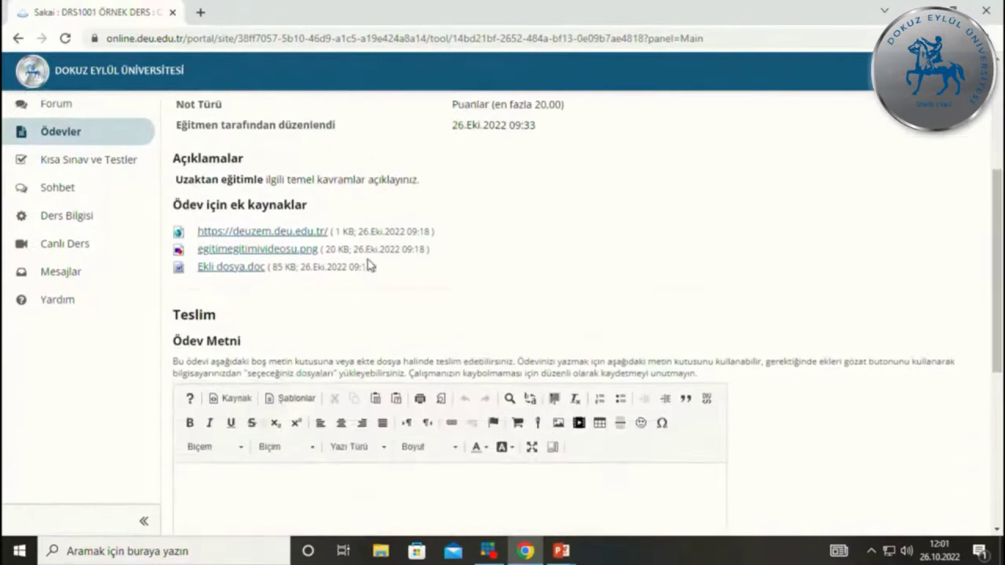
{"action": "left_click", "coordinate": [297, 374]}
{"action": "scroll", "coordinate": [291, 370], "scroll_direction": "up", "scroll_amount": 5}
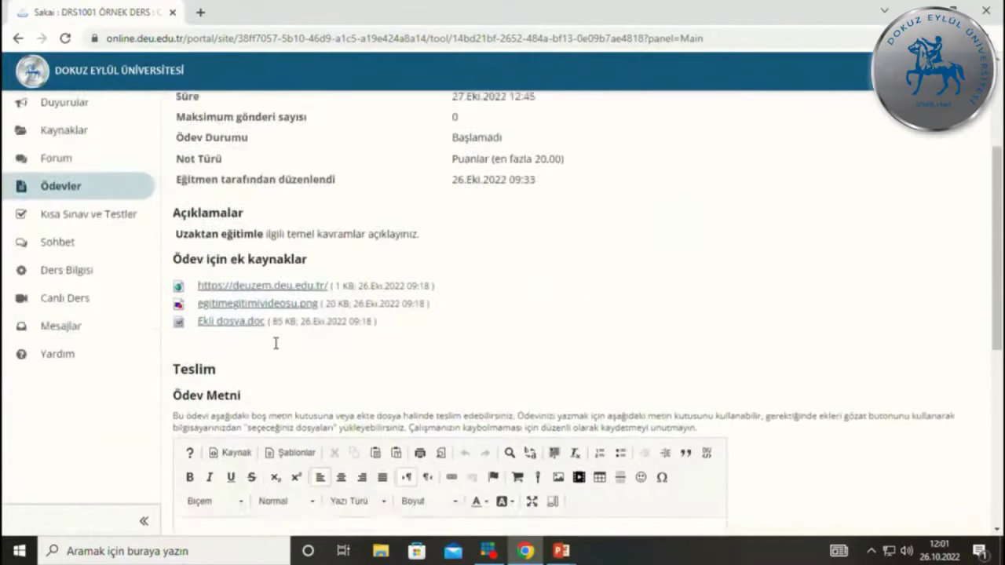
{"action": "scroll", "coordinate": [344, 415], "scroll_direction": "down", "scroll_amount": 1}
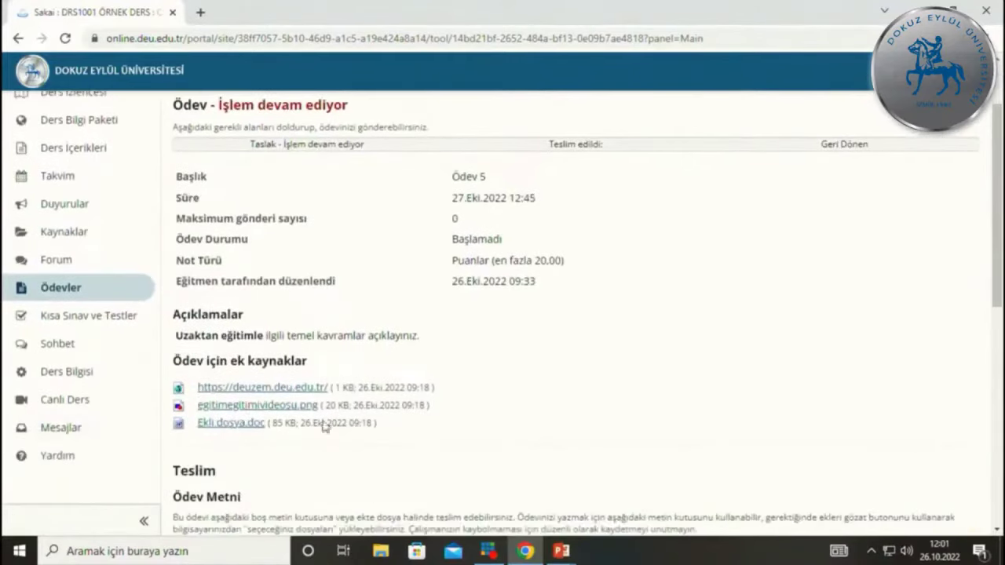
{"action": "scroll", "coordinate": [383, 377], "scroll_direction": "down", "scroll_amount": 3}
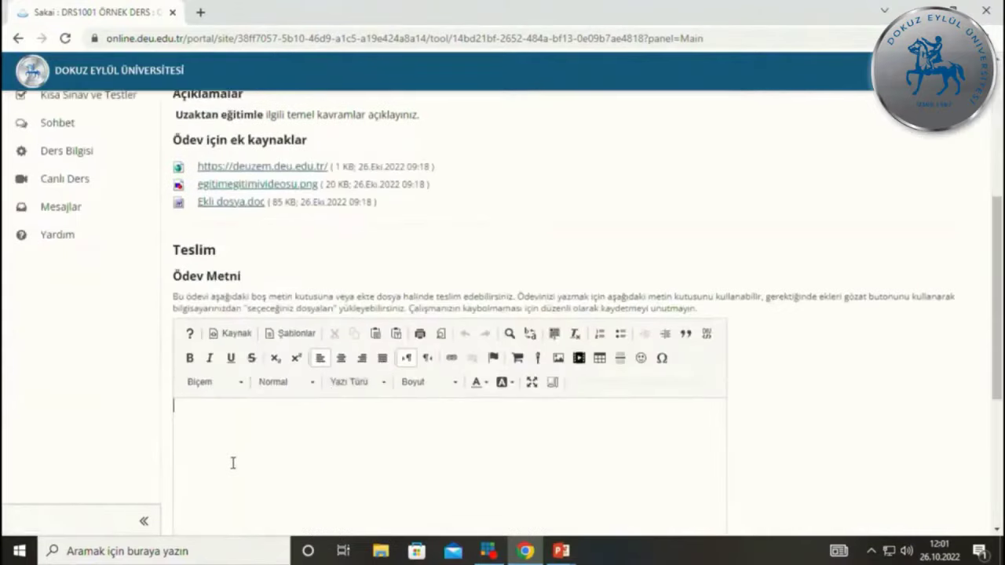
{"action": "scroll", "coordinate": [236, 456], "scroll_direction": "down", "scroll_amount": 2}
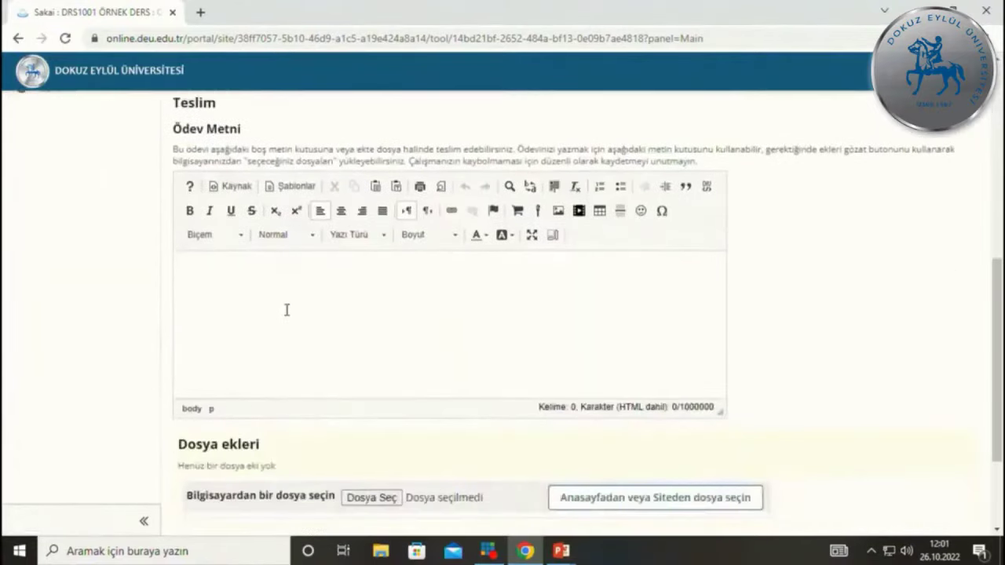
{"action": "left_click", "coordinate": [287, 310]}
- Type 'Deneme' as the Ödev 5 answer text, fixing the typo
{"action": "type", "text": "d"}
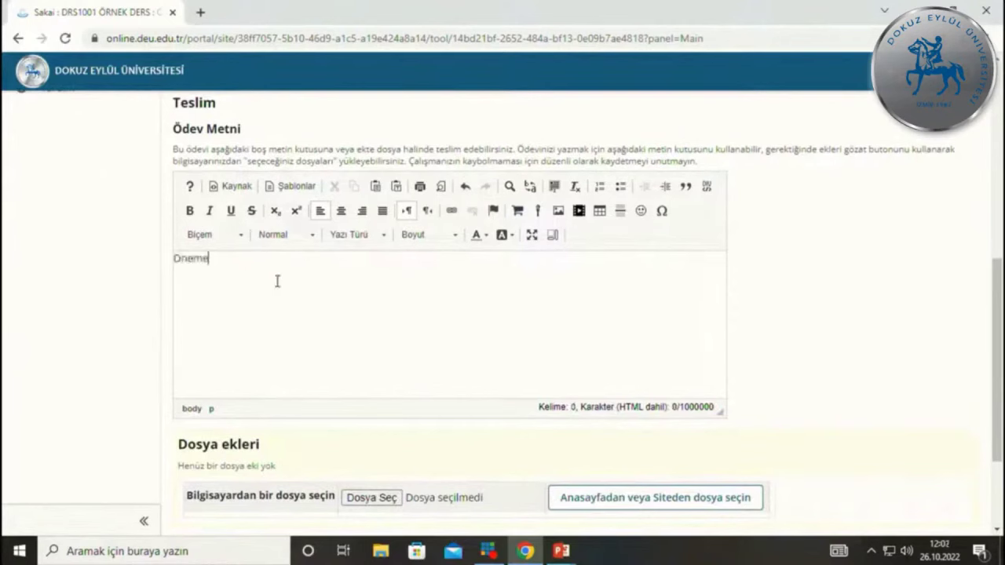
{"action": "type", "text": "neme"}
{"action": "key", "text": "BackSpace"}
{"action": "type", "text": "e"}
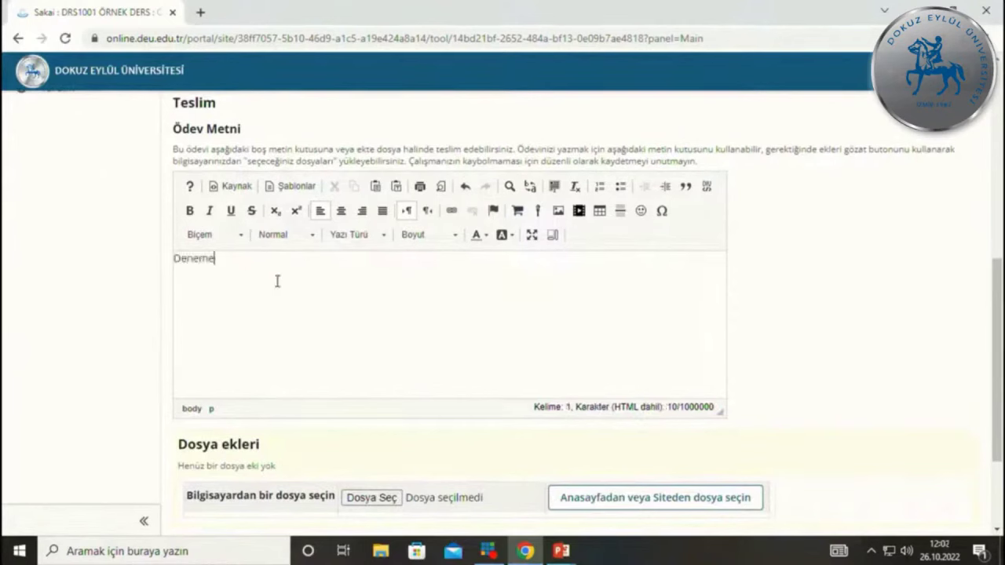
- Attach 2022Guz_onlineDEUTanitimYayini (1).pptx from Masaüstü and save the draft with Taslağı Kaydet
{"action": "scroll", "coordinate": [487, 440], "scroll_direction": "down", "scroll_amount": 2}
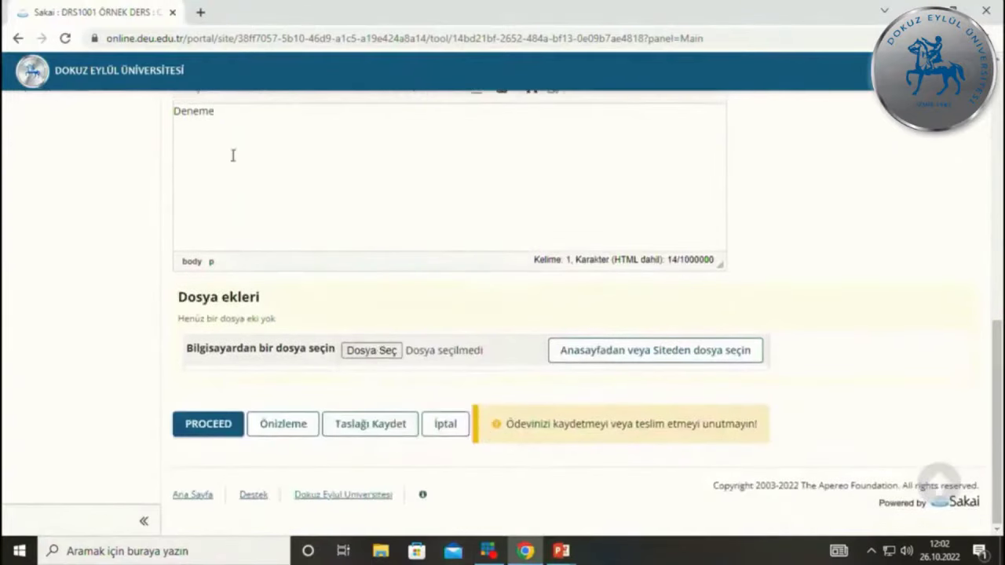
{"action": "left_click", "coordinate": [375, 350]}
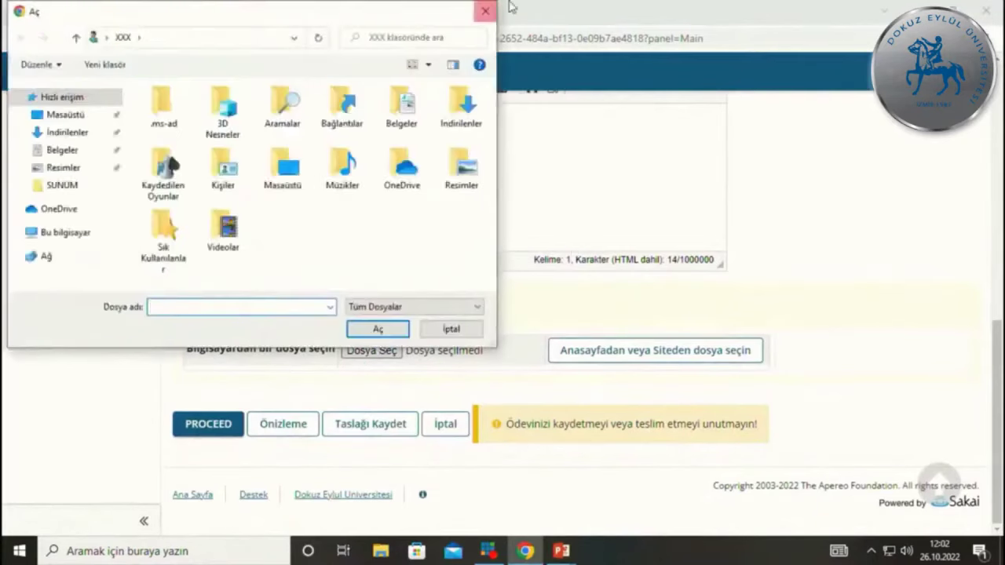
{"action": "left_click", "coordinate": [485, 12]}
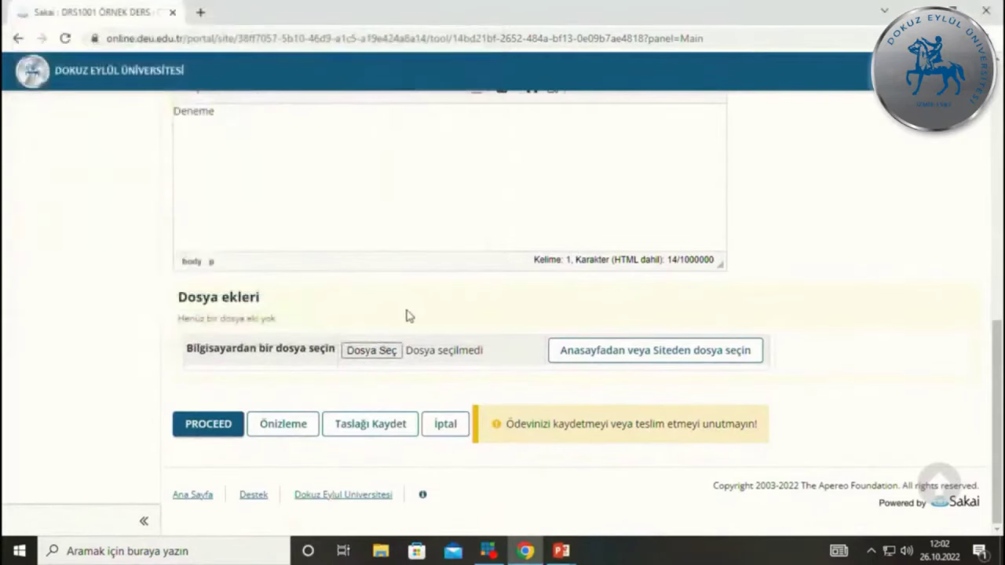
{"action": "left_click", "coordinate": [370, 352]}
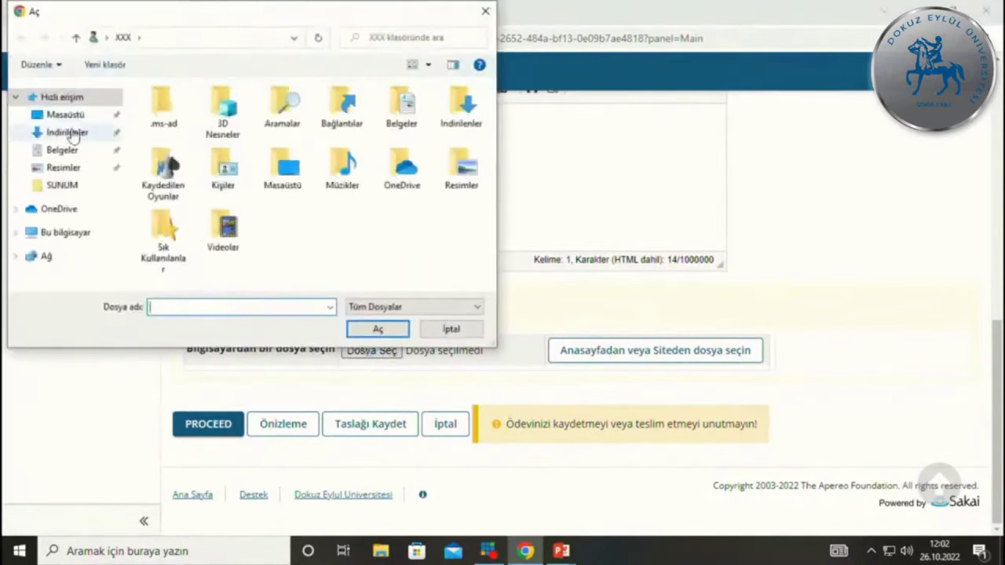
{"action": "left_click", "coordinate": [75, 118]}
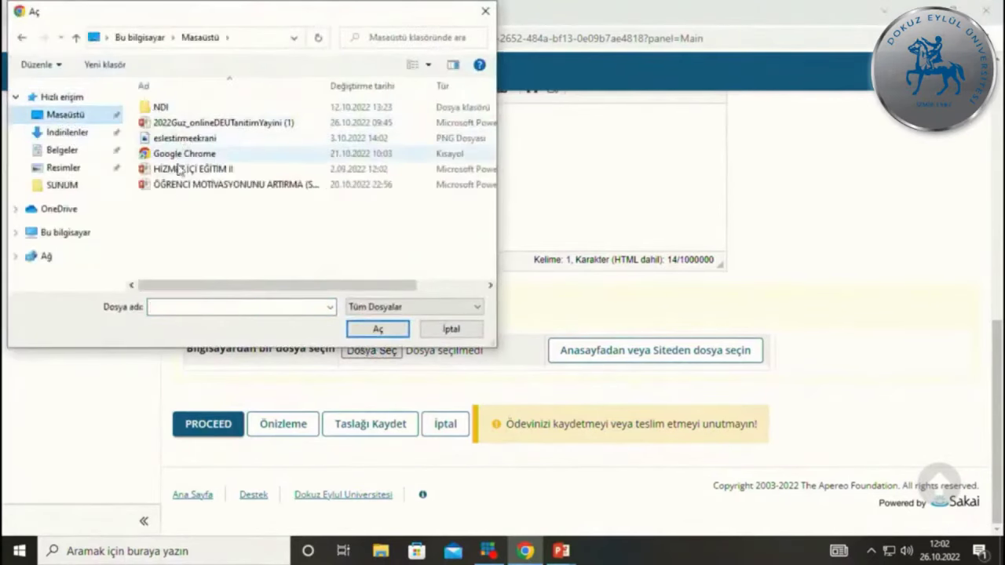
{"action": "left_click", "coordinate": [206, 123]}
{"action": "left_click", "coordinate": [377, 328]}
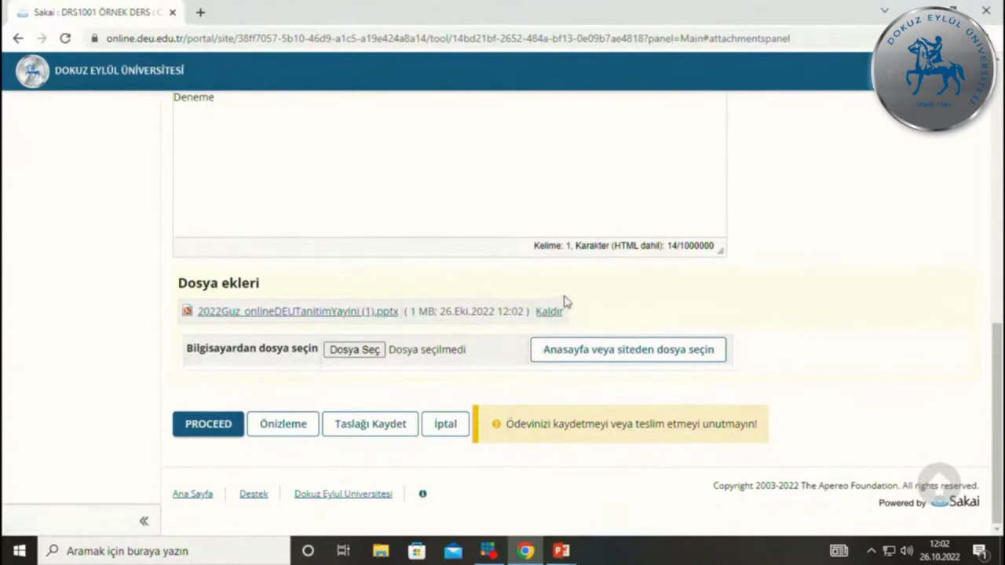
{"action": "left_click", "coordinate": [351, 424]}
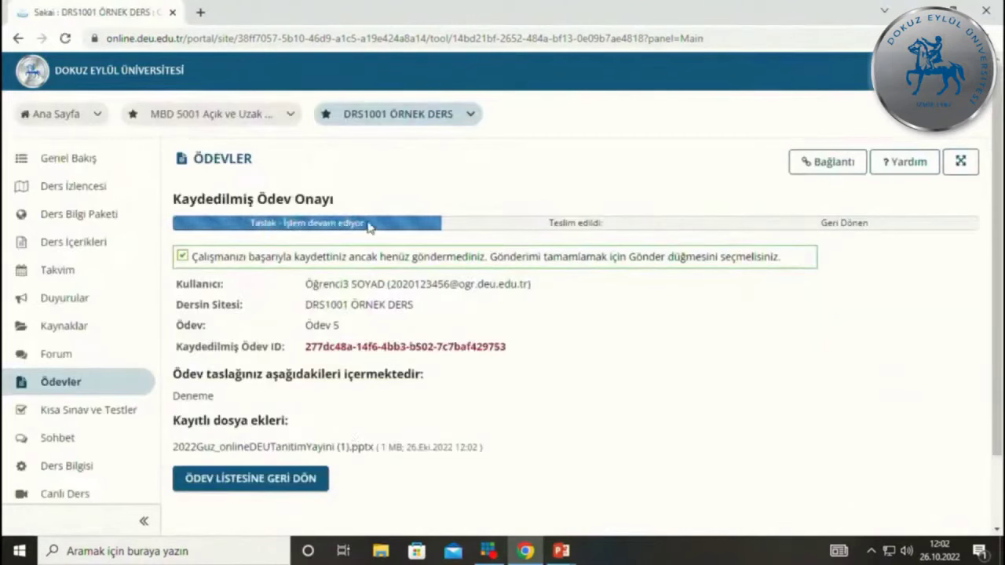
- Reopen the Ödev 5 draft with its Deneme text and pptx, and proceed to Teslim onayı
{"action": "left_click", "coordinate": [243, 481]}
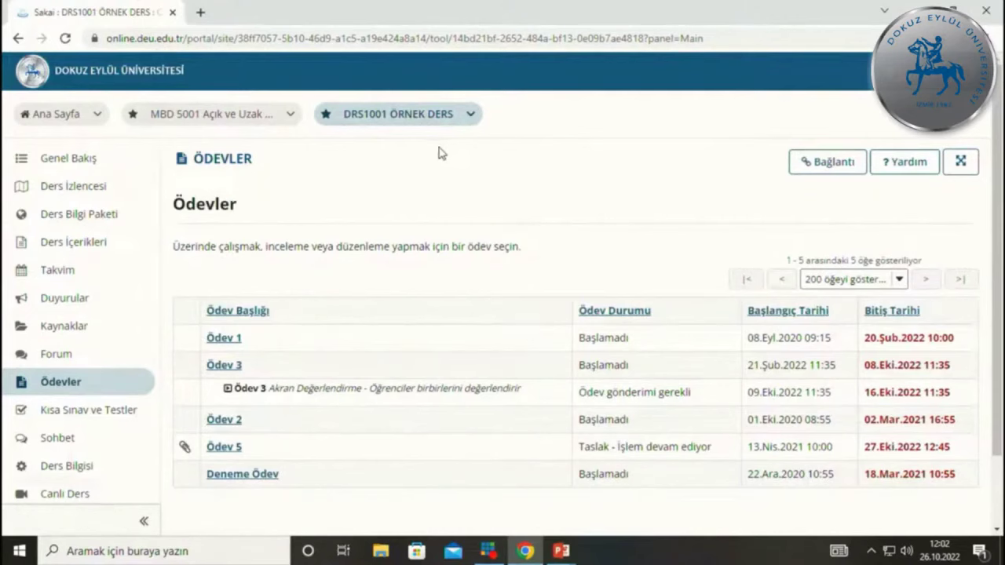
{"action": "left_click", "coordinate": [224, 447]}
{"action": "scroll", "coordinate": [620, 379], "scroll_direction": "down", "scroll_amount": 2}
{"action": "scroll", "coordinate": [620, 379], "scroll_direction": "up", "scroll_amount": 1}
{"action": "scroll", "coordinate": [608, 377], "scroll_direction": "up", "scroll_amount": 2}
{"action": "scroll", "coordinate": [597, 375], "scroll_direction": "down", "scroll_amount": 4}
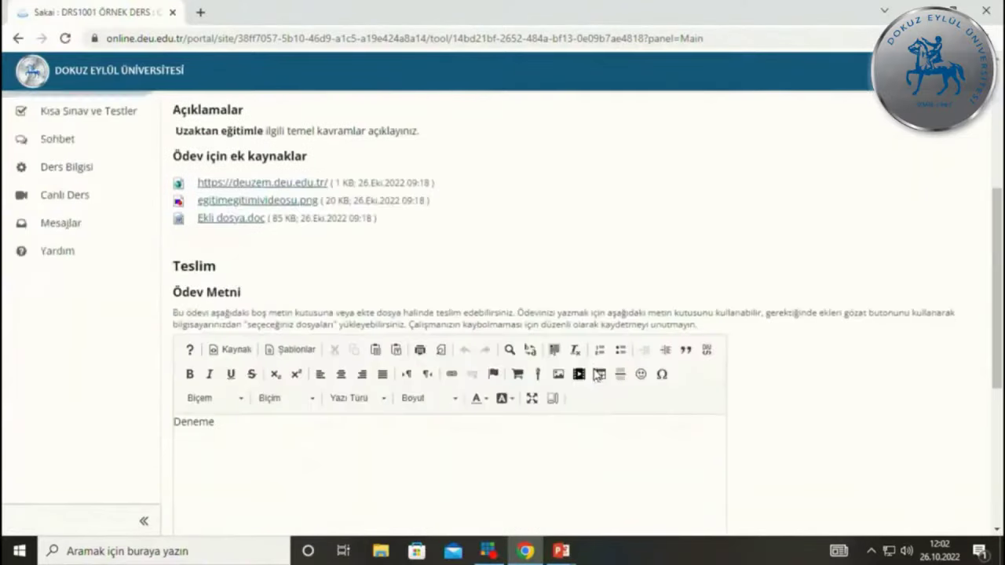
{"action": "scroll", "coordinate": [594, 374], "scroll_direction": "down", "scroll_amount": 4}
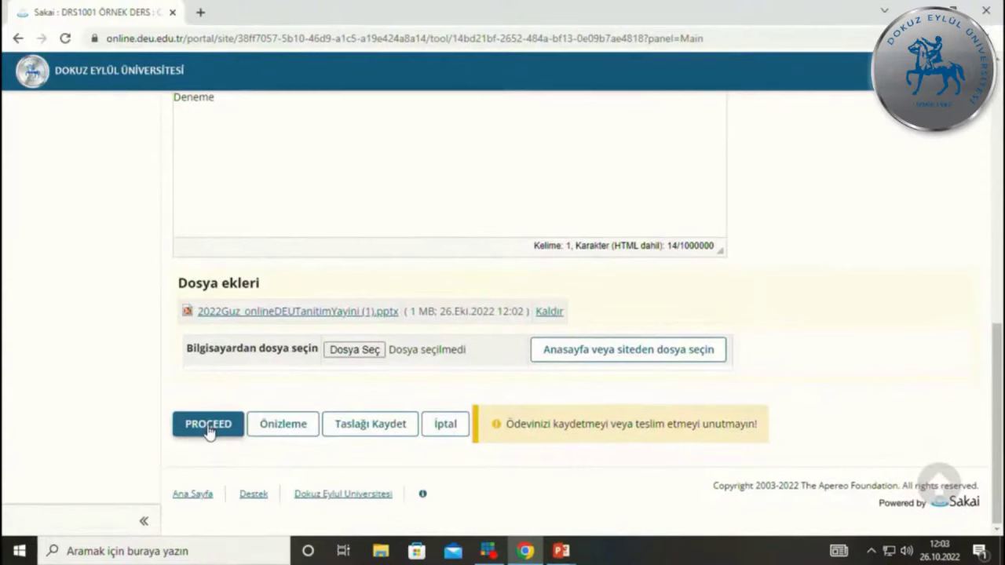
{"action": "left_click", "coordinate": [209, 428]}
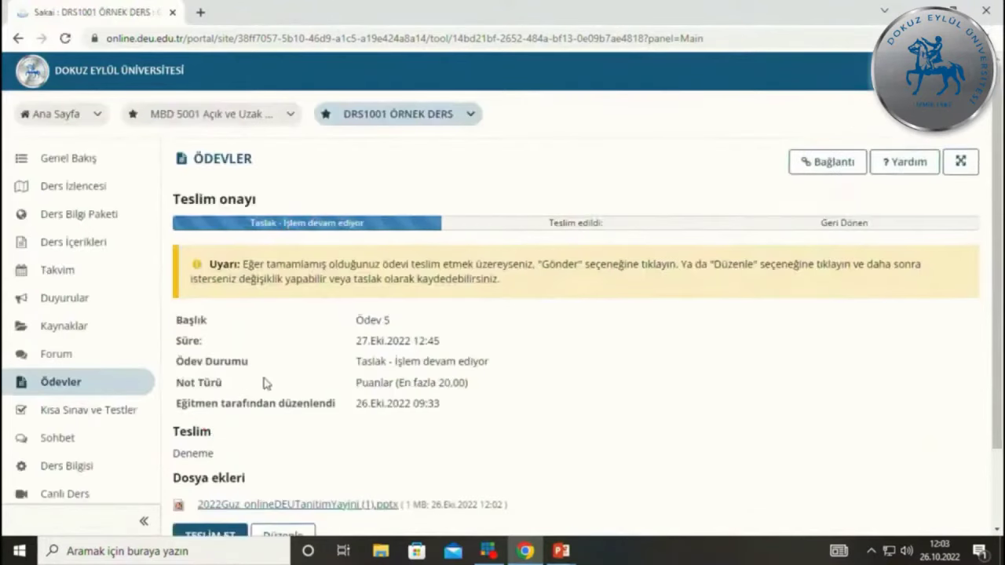
- Submit Ödev 5 and return to the Ödevler list showing Teslim edildi: 26.Eki.2022 12:03
{"action": "scroll", "coordinate": [264, 385], "scroll_direction": "down", "scroll_amount": 2}
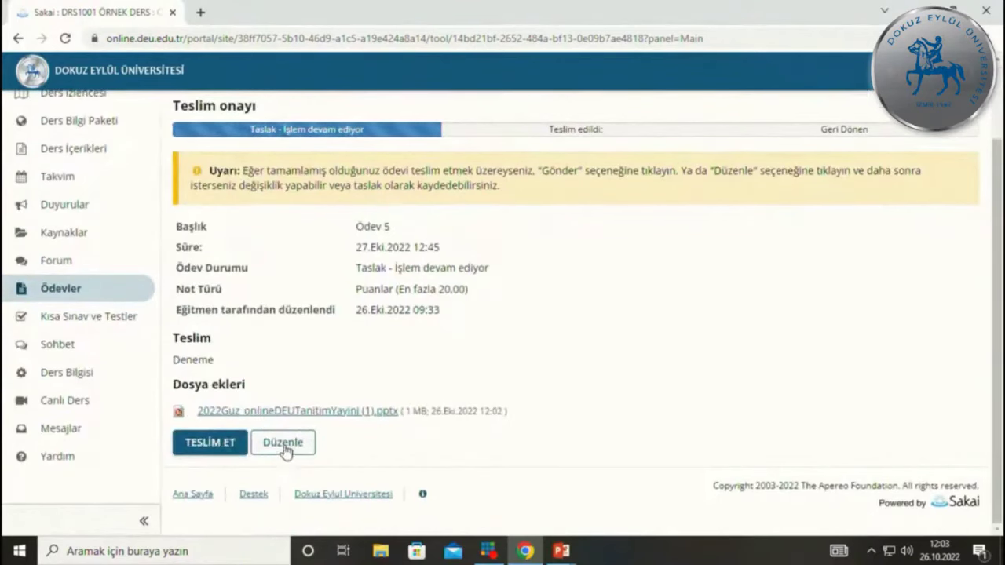
{"action": "left_click", "coordinate": [223, 451]}
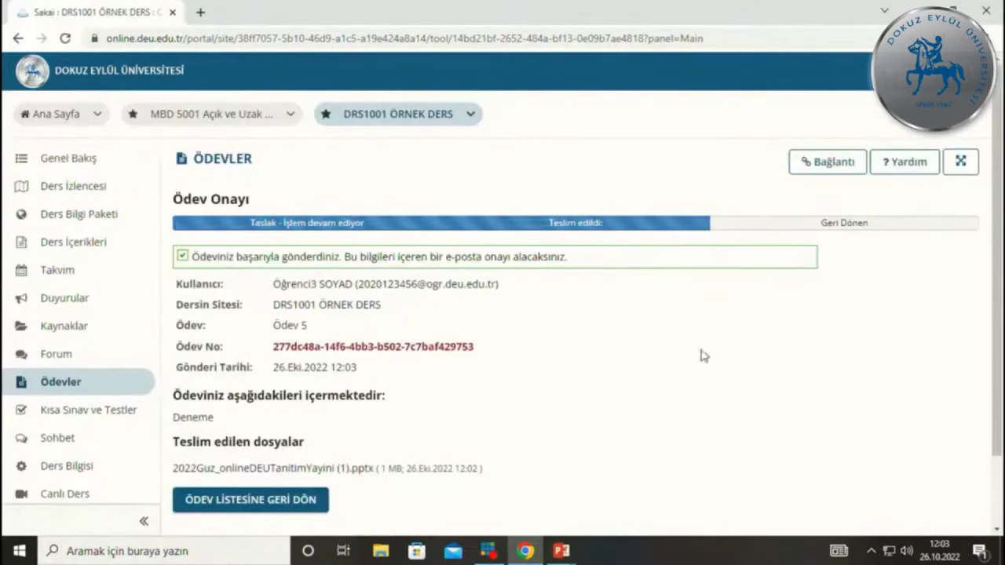
{"action": "scroll", "coordinate": [399, 418], "scroll_direction": "down", "scroll_amount": 1}
{"action": "left_click", "coordinate": [251, 424]}
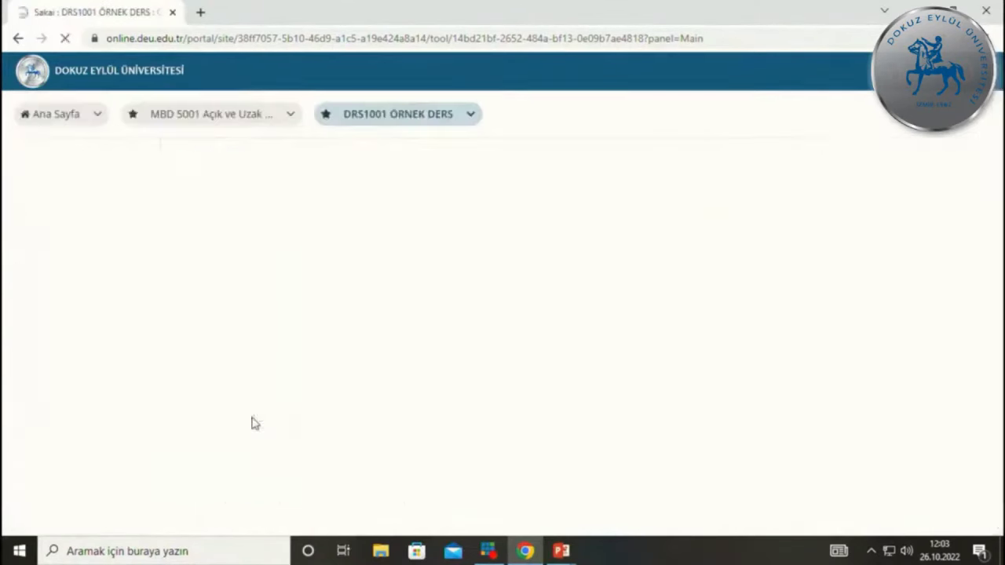
{"action": "scroll", "coordinate": [249, 423], "scroll_direction": "down", "scroll_amount": 1}
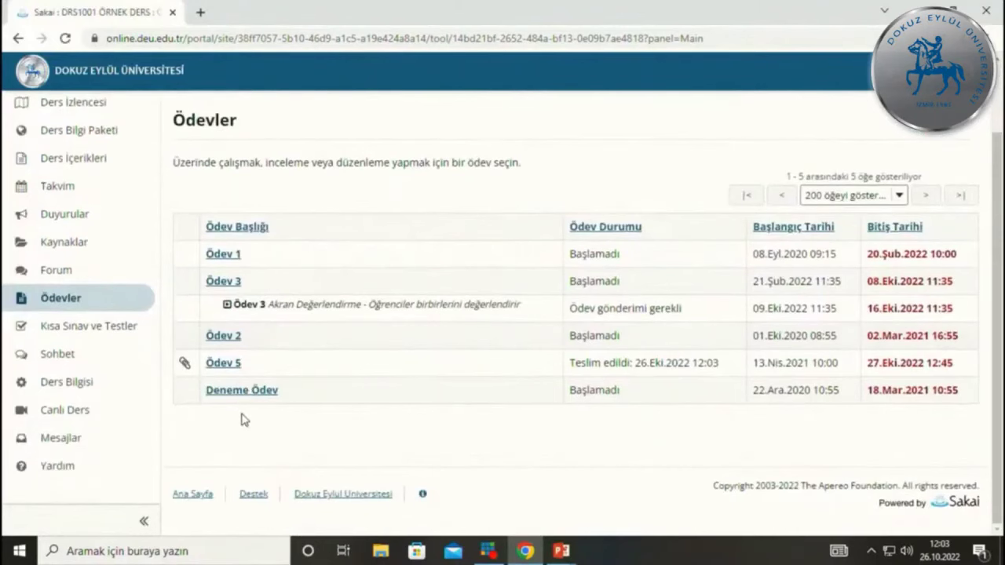
- Review submitted Ödev 5 (text 'Deneme', attached pptx) and go back to the Ödevler list
{"action": "left_click", "coordinate": [224, 363]}
{"action": "scroll", "coordinate": [235, 428], "scroll_direction": "down", "scroll_amount": 3}
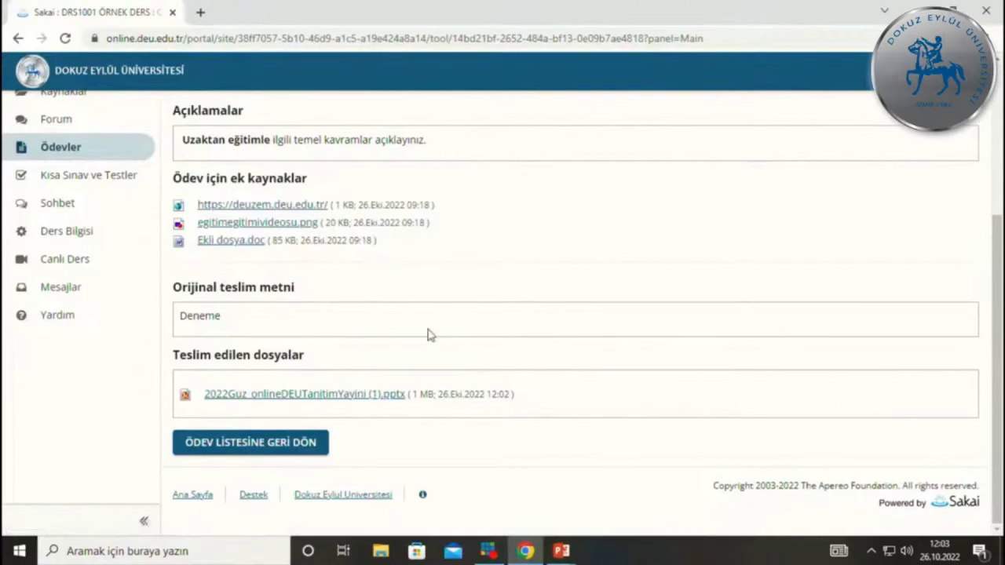
{"action": "scroll", "coordinate": [438, 330], "scroll_direction": "up", "scroll_amount": 3}
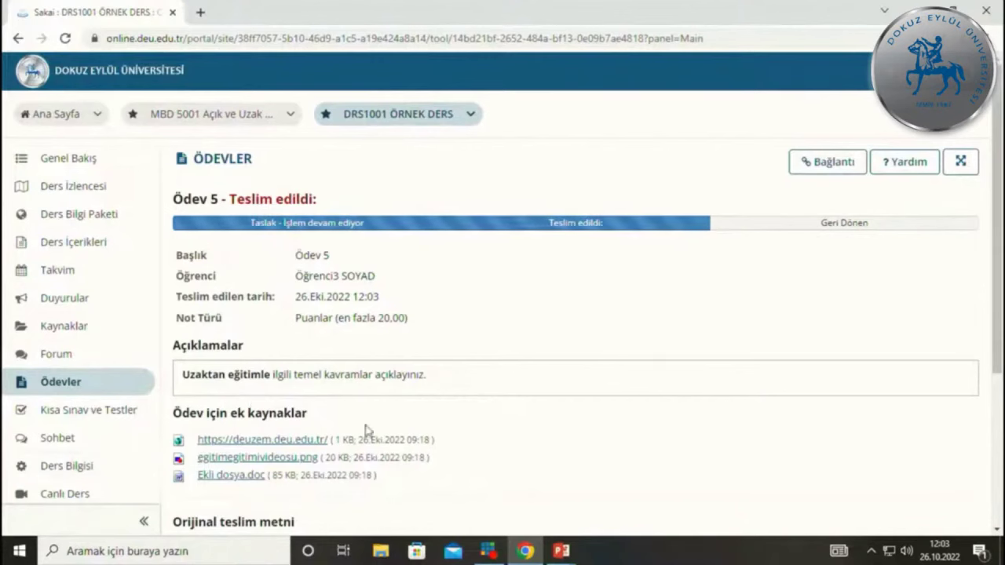
{"action": "scroll", "coordinate": [327, 393], "scroll_direction": "down", "scroll_amount": 3}
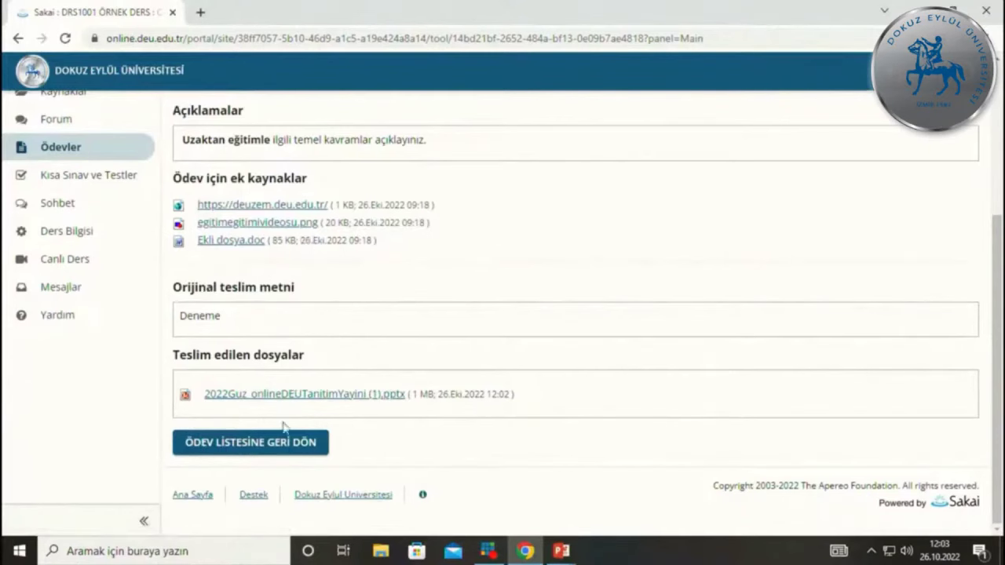
{"action": "left_click", "coordinate": [275, 449]}
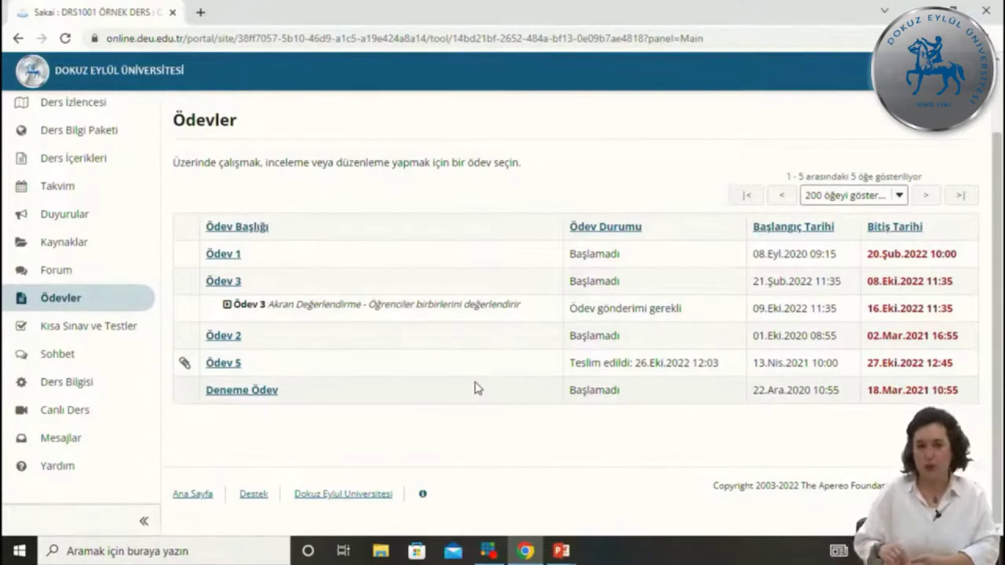
- Open DENEME SINAVI 2 from Kısa Sınav ve Testler, accept the Dürüstlük Sözü pledge, and begin
{"action": "left_click", "coordinate": [36, 335]}
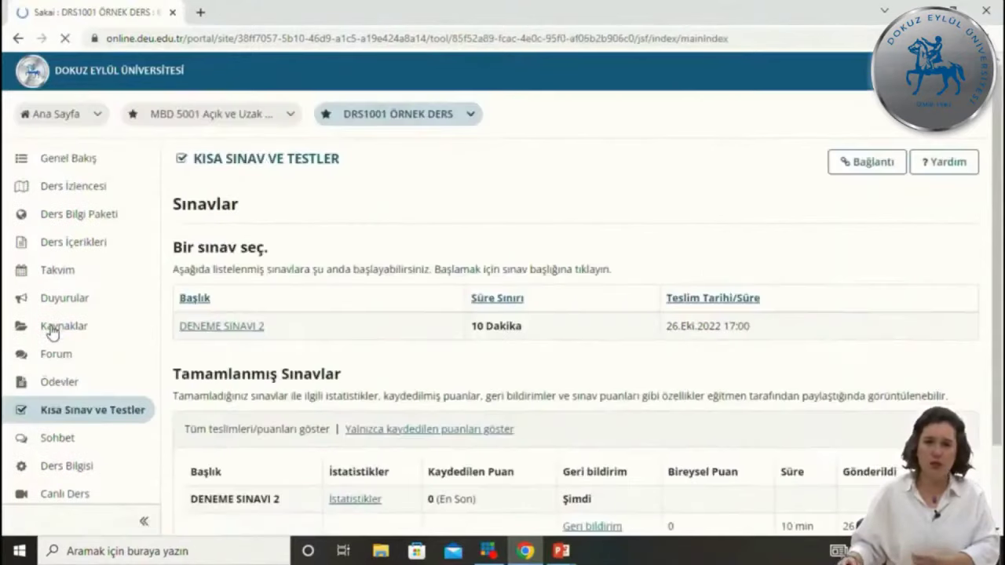
{"action": "scroll", "coordinate": [446, 285], "scroll_direction": "down", "scroll_amount": 1}
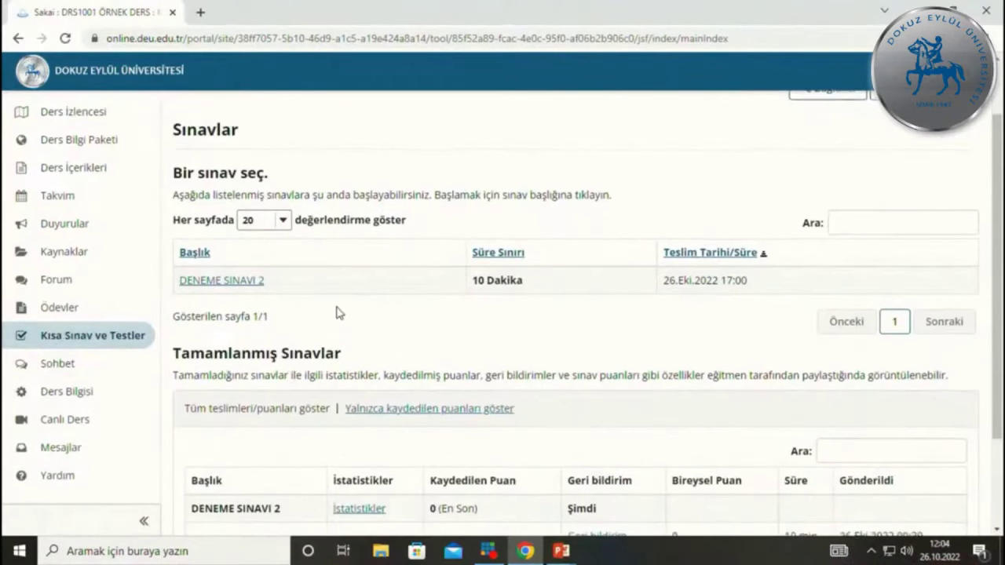
{"action": "scroll", "coordinate": [336, 313], "scroll_direction": "down", "scroll_amount": 1}
{"action": "scroll", "coordinate": [336, 314], "scroll_direction": "up", "scroll_amount": 2}
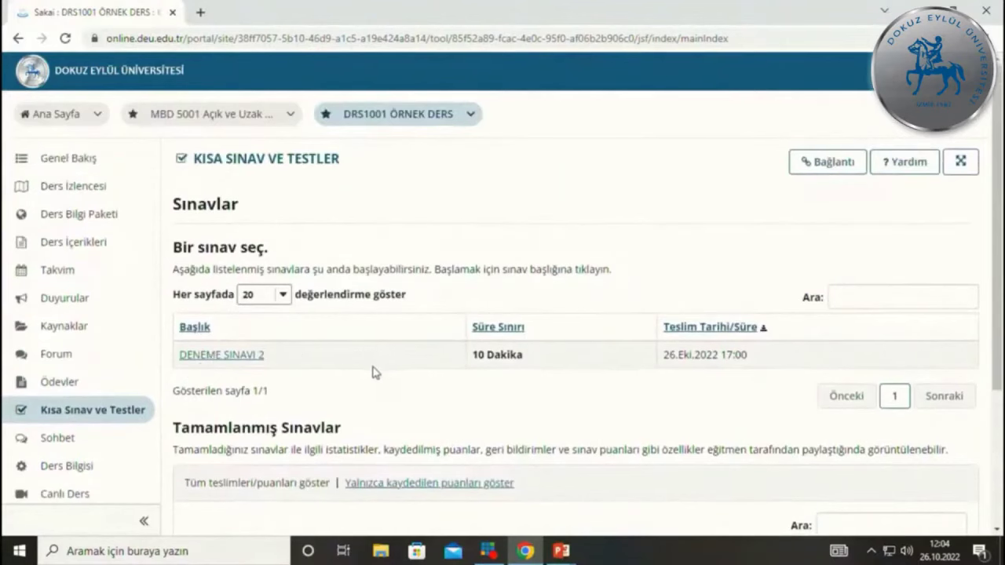
{"action": "left_click", "coordinate": [240, 364]}
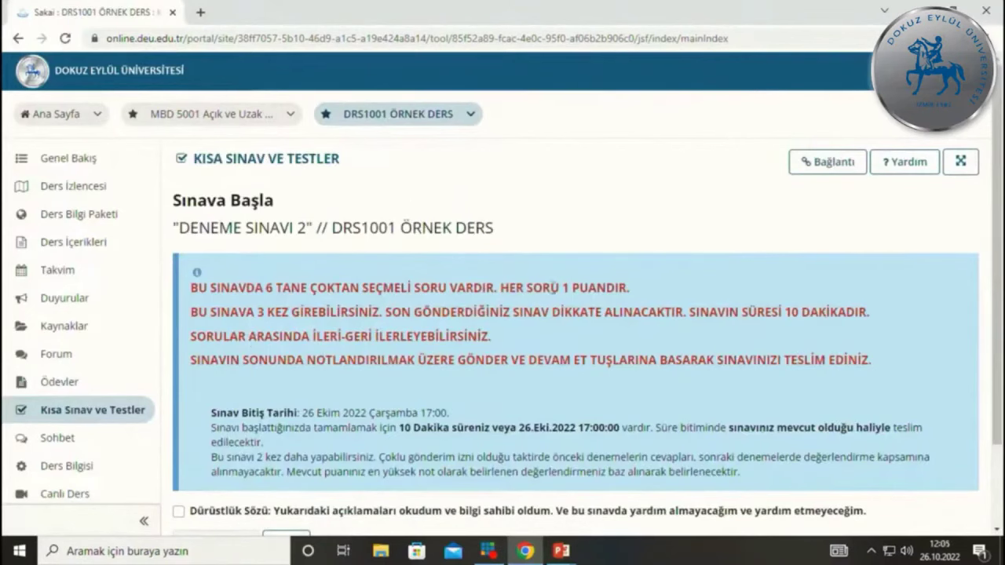
{"action": "scroll", "coordinate": [560, 289], "scroll_direction": "down", "scroll_amount": 2}
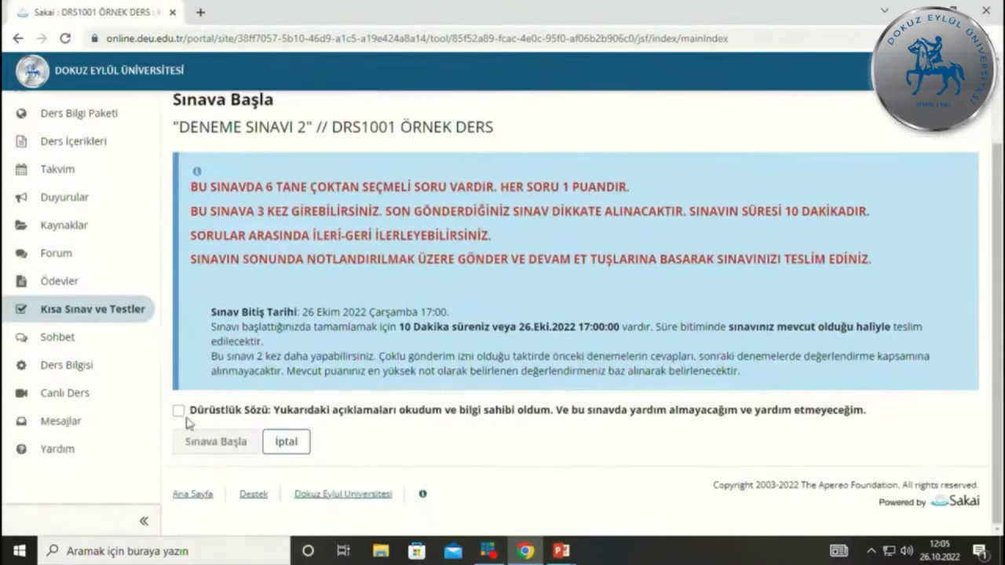
{"action": "left_click", "coordinate": [179, 410]}
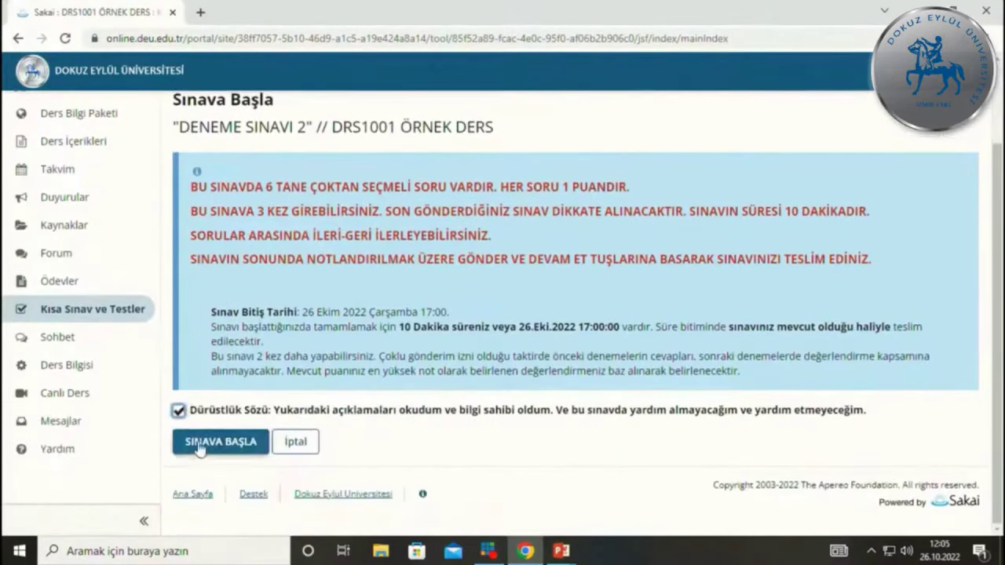
{"action": "left_click", "coordinate": [197, 441]}
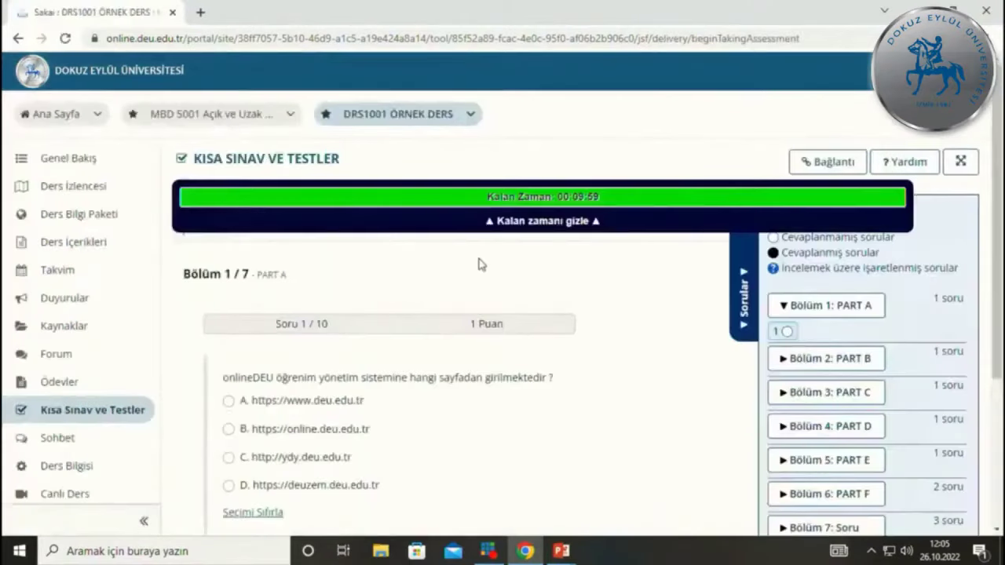
- Hide the question list and answer question 1 with option D
{"action": "left_click", "coordinate": [745, 289]}
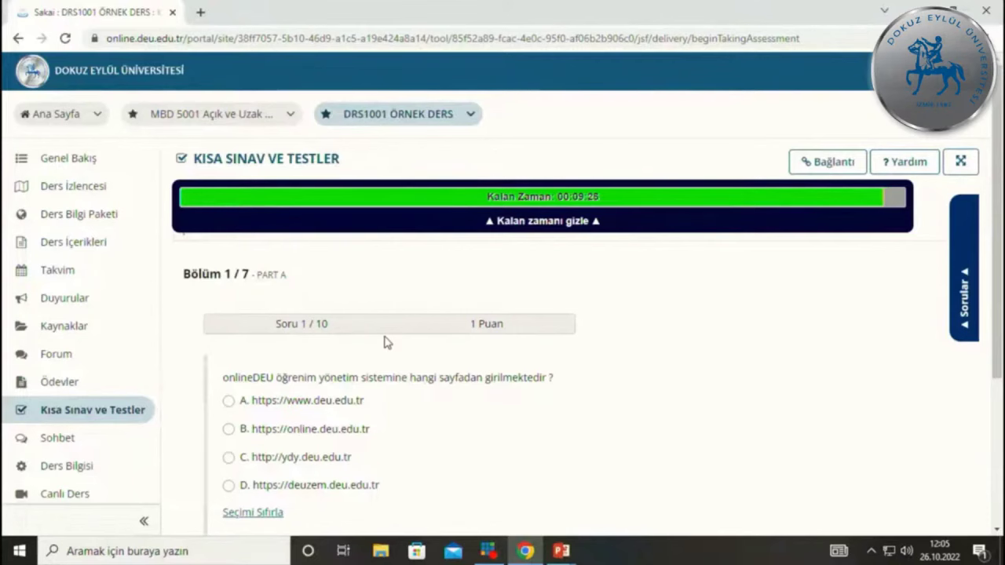
{"action": "scroll", "coordinate": [386, 341], "scroll_direction": "down", "scroll_amount": 3}
{"action": "scroll", "coordinate": [519, 325], "scroll_direction": "up", "scroll_amount": 2}
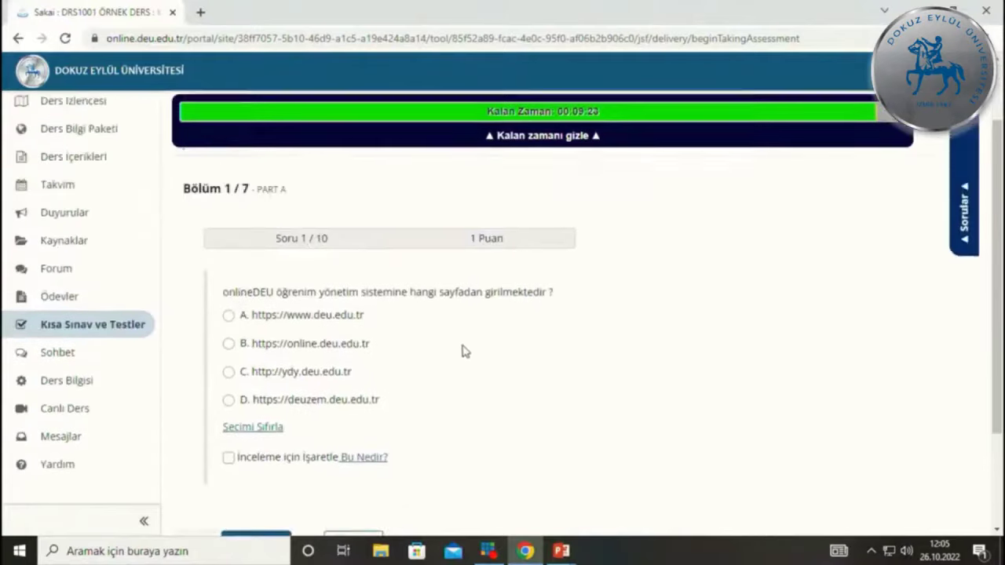
{"action": "scroll", "coordinate": [464, 352], "scroll_direction": "up", "scroll_amount": 1}
{"action": "scroll", "coordinate": [437, 298], "scroll_direction": "up", "scroll_amount": 2}
{"action": "scroll", "coordinate": [439, 303], "scroll_direction": "down", "scroll_amount": 5}
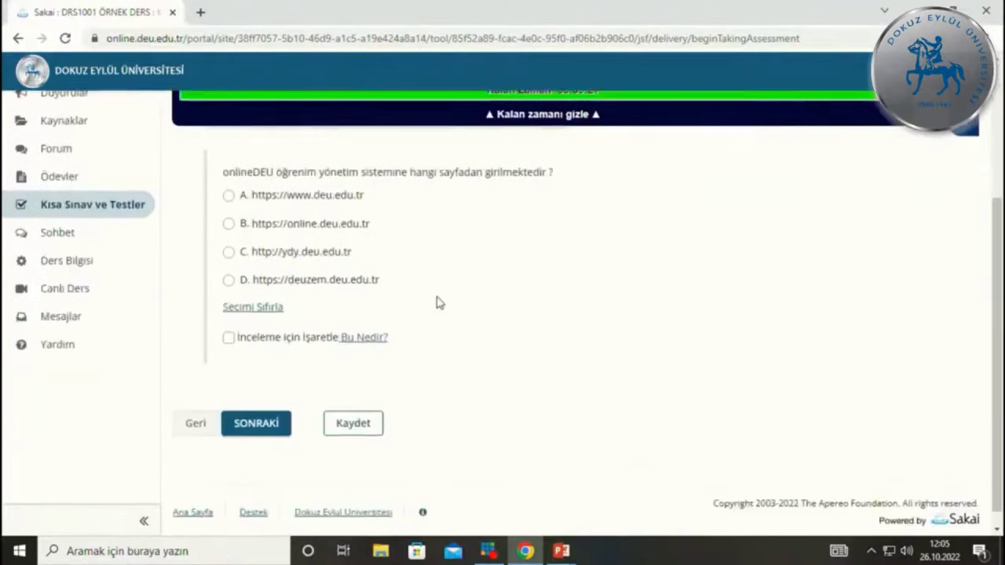
{"action": "left_click", "coordinate": [240, 270]}
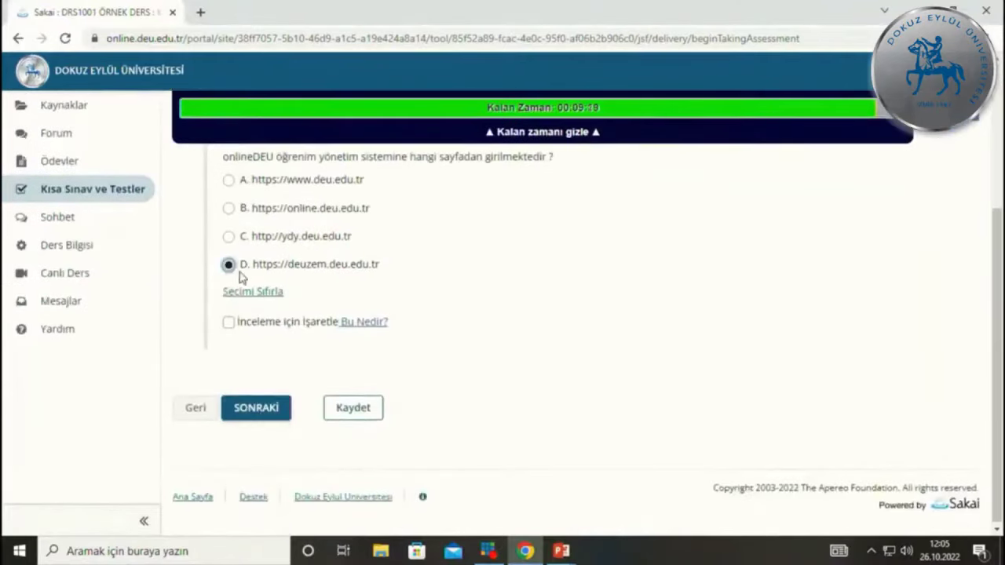
{"action": "left_click", "coordinate": [253, 404]}
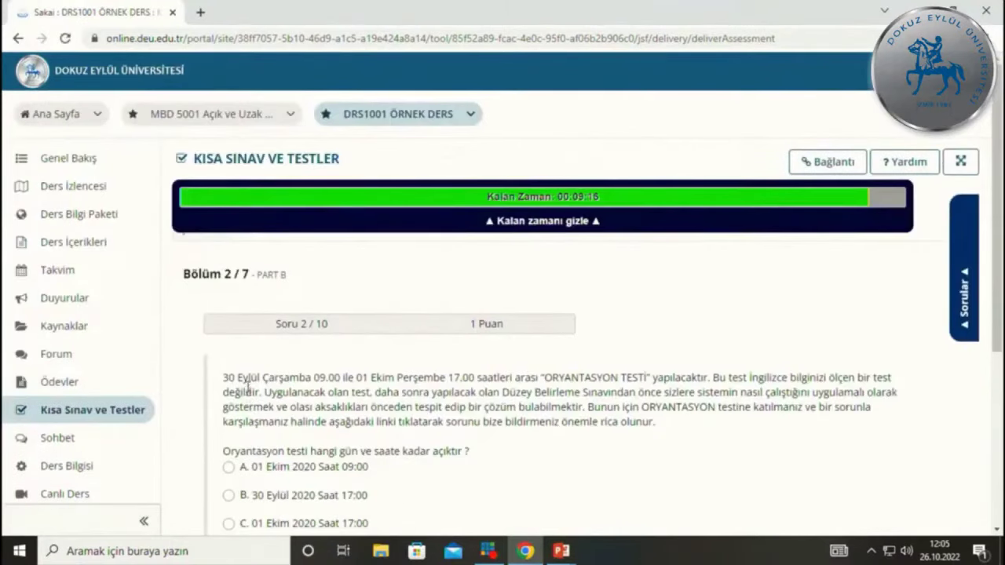
- Answer question 2 with option C and move on to question 3
{"action": "scroll", "coordinate": [236, 389], "scroll_direction": "down", "scroll_amount": 2}
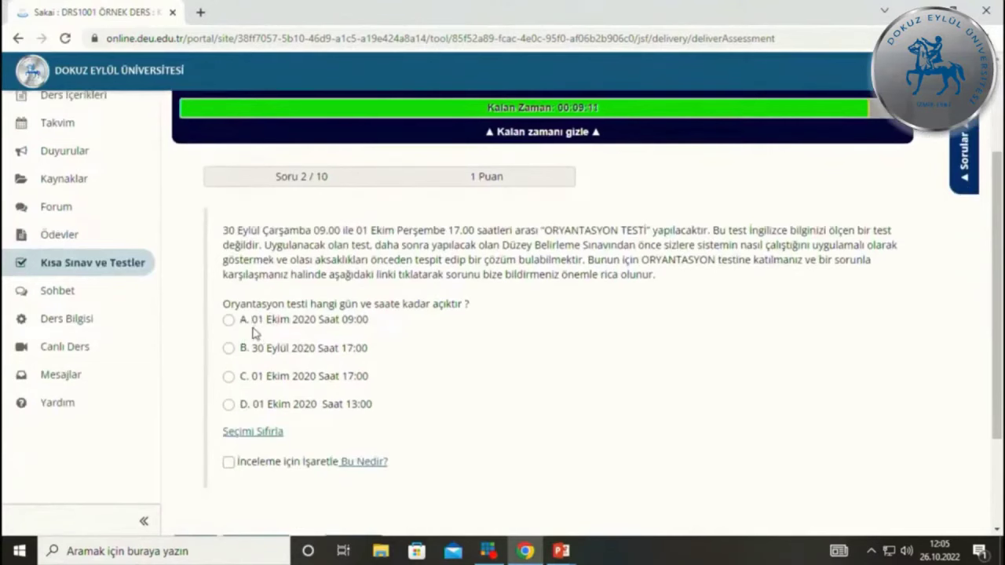
{"action": "scroll", "coordinate": [340, 393], "scroll_direction": "down", "scroll_amount": 2}
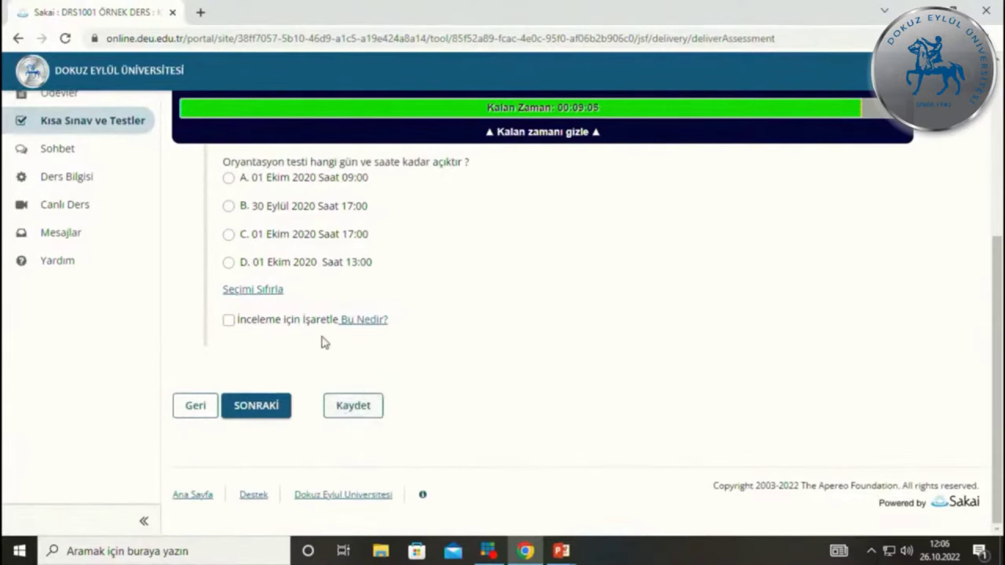
{"action": "scroll", "coordinate": [324, 343], "scroll_direction": "up", "scroll_amount": 3}
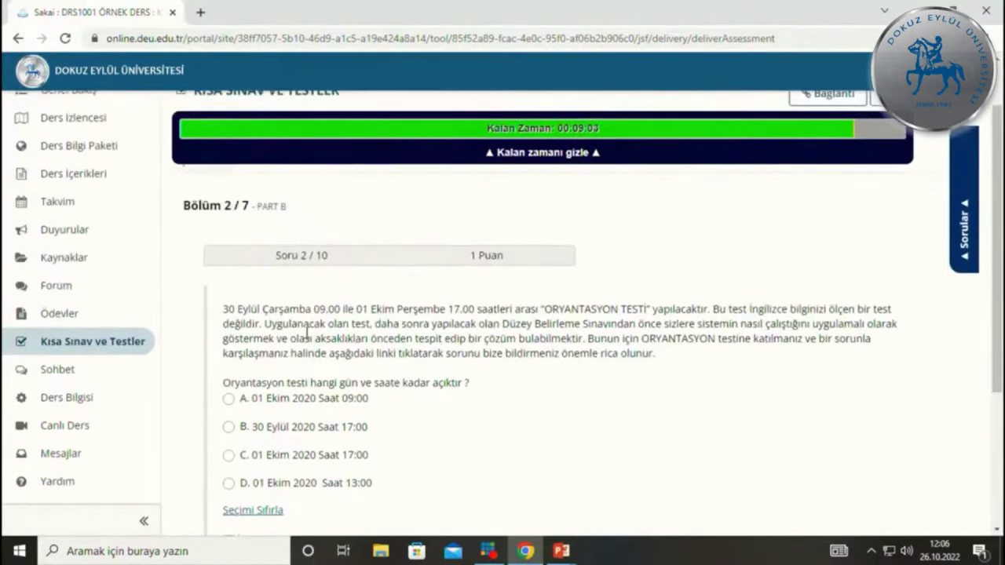
{"action": "scroll", "coordinate": [309, 337], "scroll_direction": "up", "scroll_amount": 1}
{"action": "scroll", "coordinate": [307, 336], "scroll_direction": "down", "scroll_amount": 4}
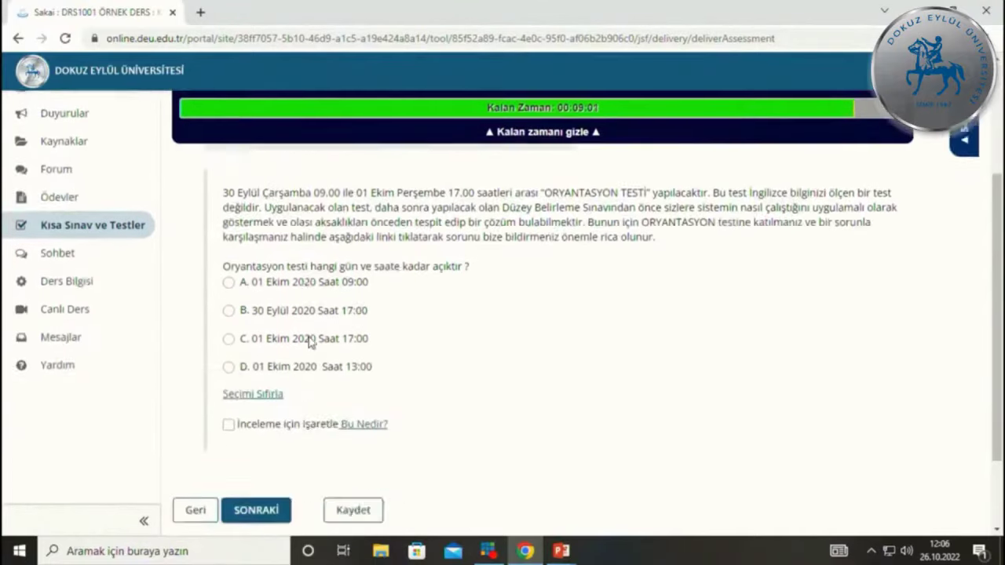
{"action": "left_click", "coordinate": [271, 410]}
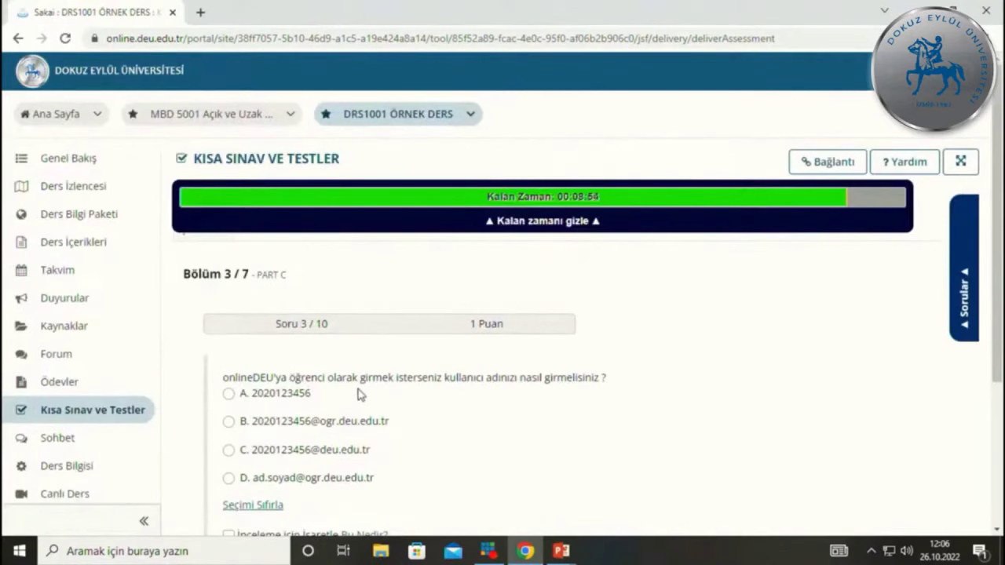
{"action": "scroll", "coordinate": [405, 369], "scroll_direction": "down", "scroll_amount": 3}
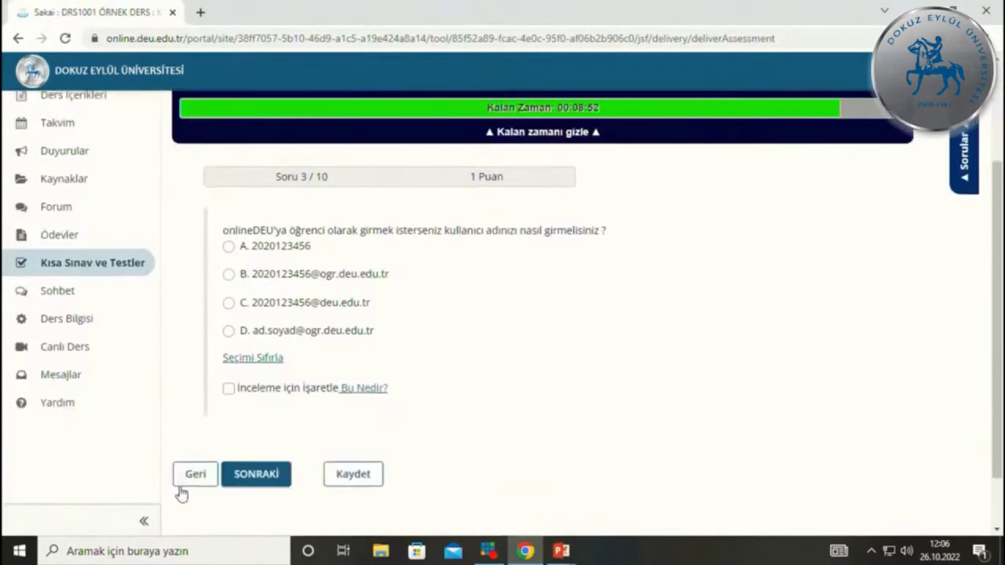
{"action": "left_click", "coordinate": [195, 476]}
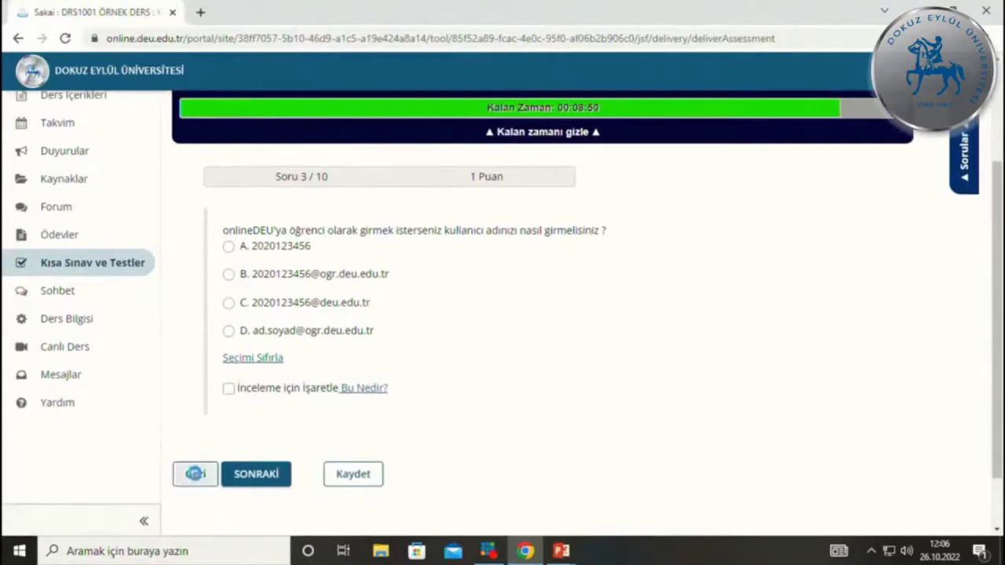
{"action": "scroll", "coordinate": [219, 468], "scroll_direction": "down", "scroll_amount": 3}
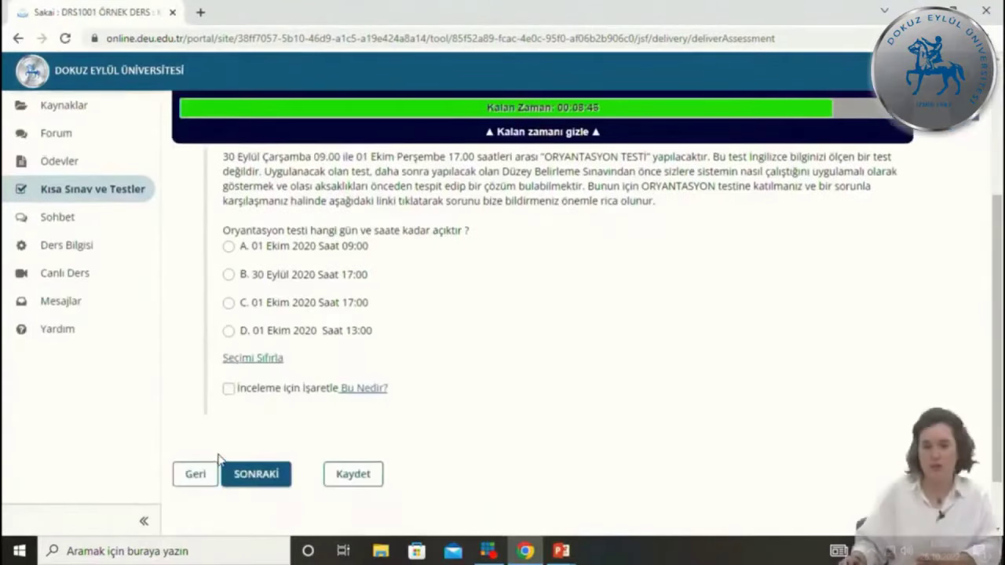
{"action": "left_click", "coordinate": [228, 304]}
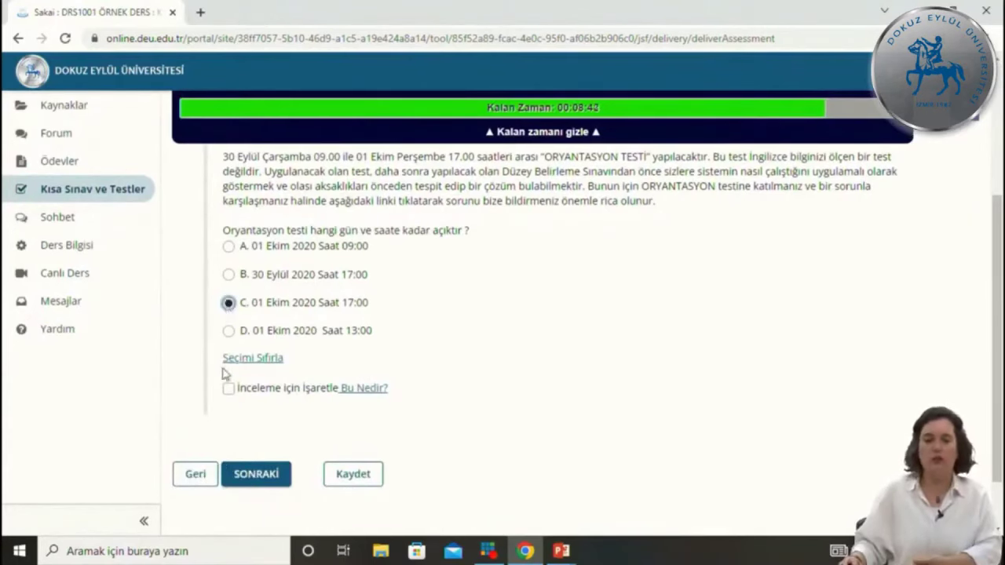
{"action": "left_click", "coordinate": [253, 475]}
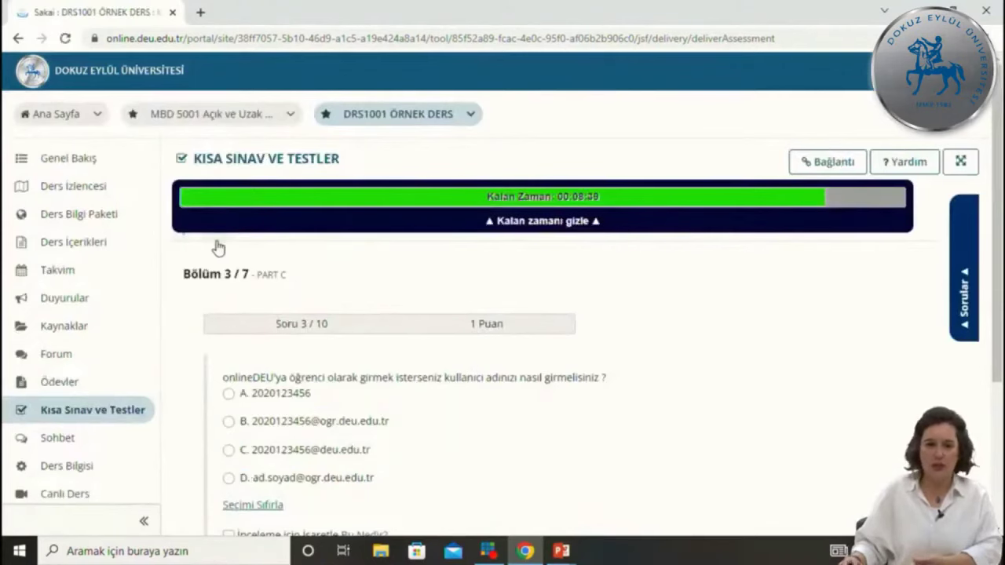
- Answer question 10 with 'D. as' and bring up the submit-for-grading confirmation
{"action": "left_click", "coordinate": [208, 239]}
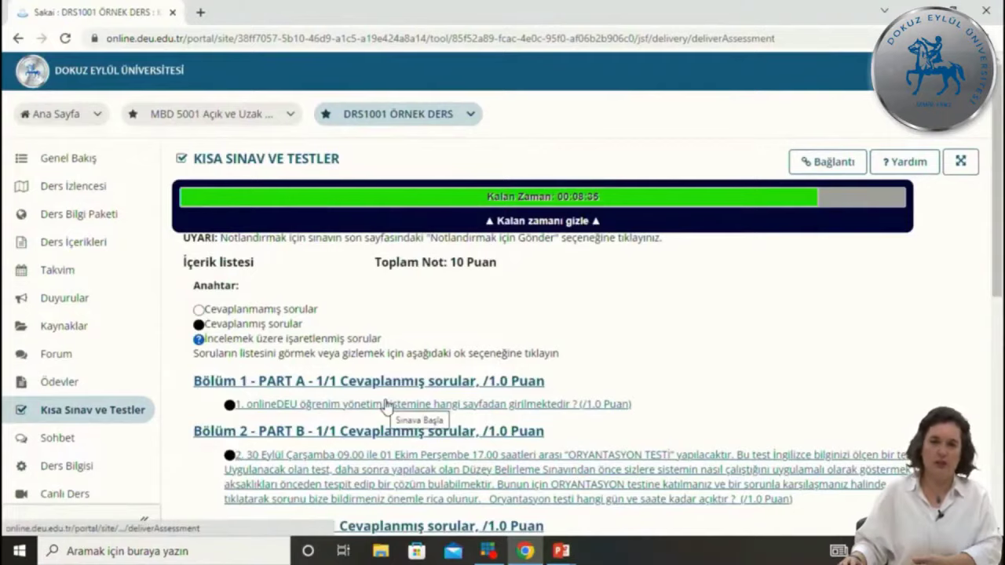
{"action": "scroll", "coordinate": [386, 406], "scroll_direction": "down", "scroll_amount": 3}
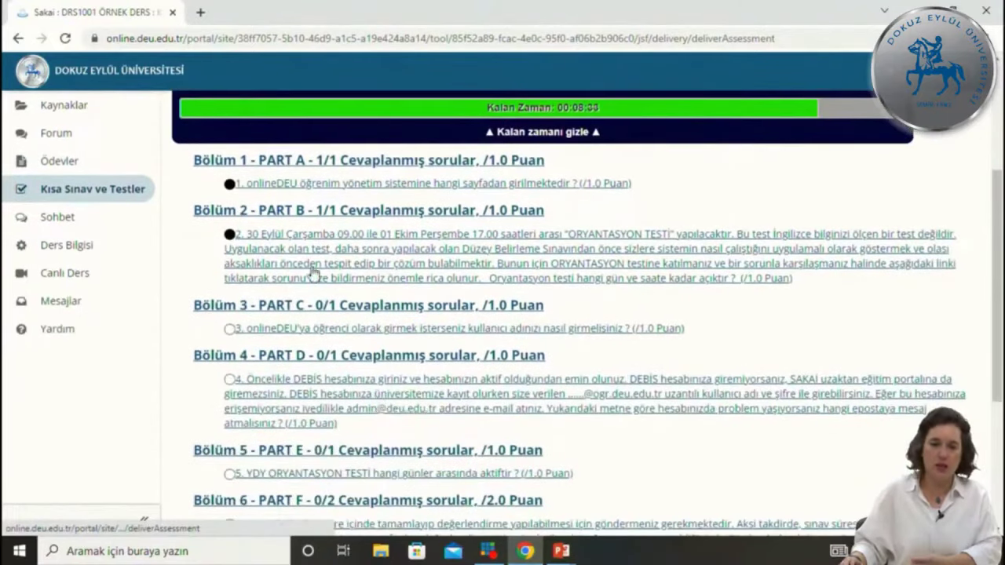
{"action": "scroll", "coordinate": [324, 440], "scroll_direction": "down", "scroll_amount": 3}
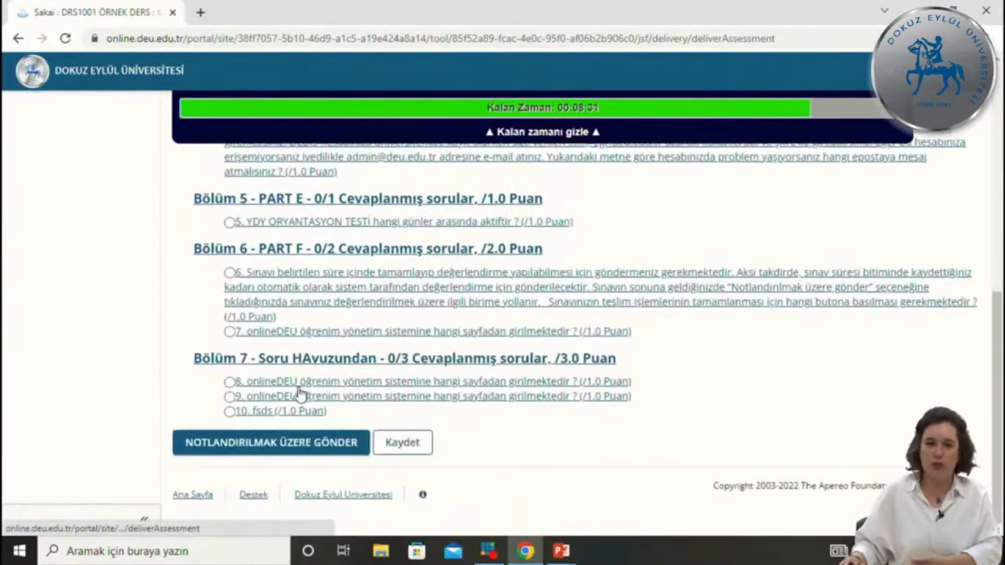
{"action": "left_click", "coordinate": [246, 414]}
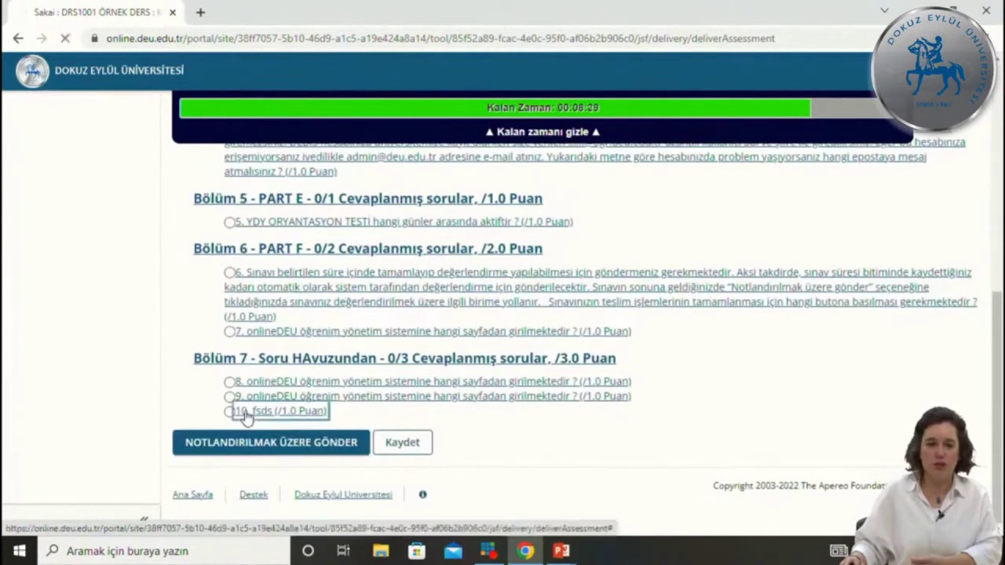
{"action": "scroll", "coordinate": [267, 381], "scroll_direction": "down", "scroll_amount": 3}
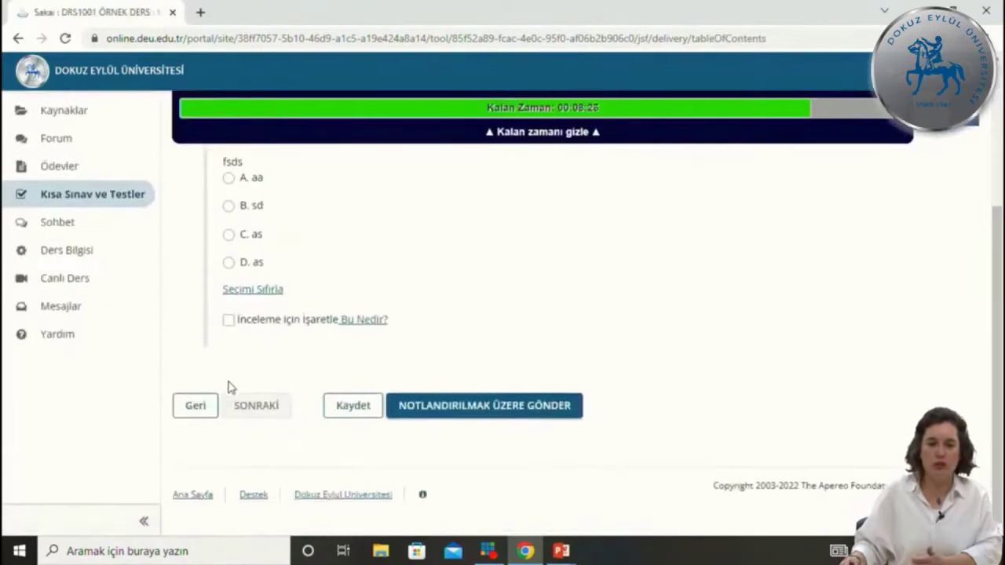
{"action": "left_click", "coordinate": [244, 264]}
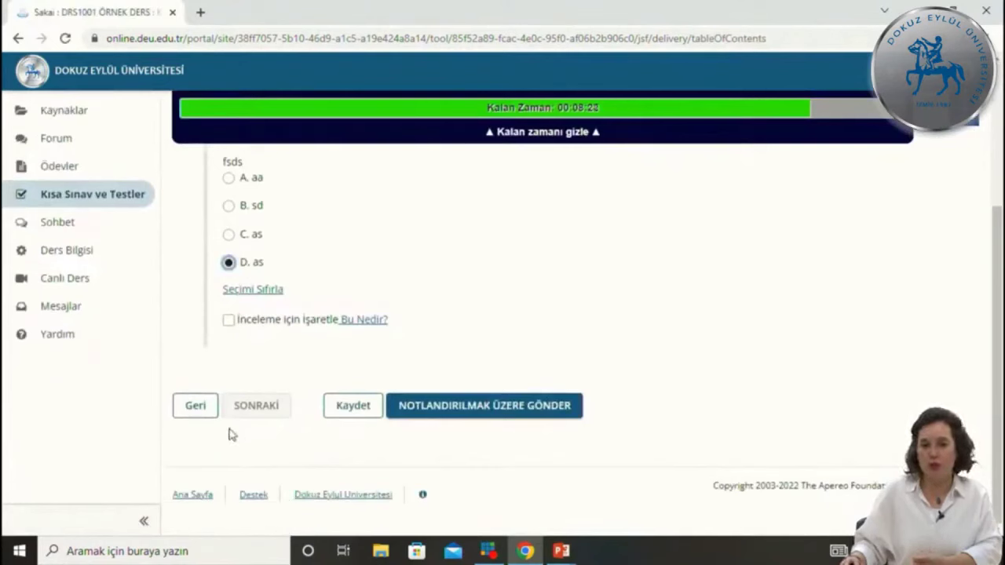
{"action": "left_click", "coordinate": [372, 354]}
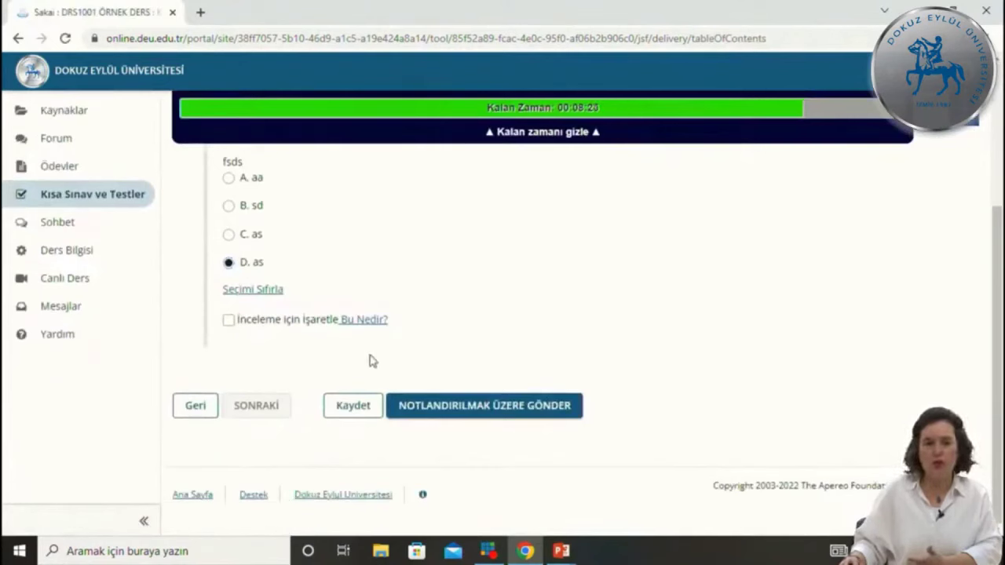
{"action": "left_click", "coordinate": [518, 412]}
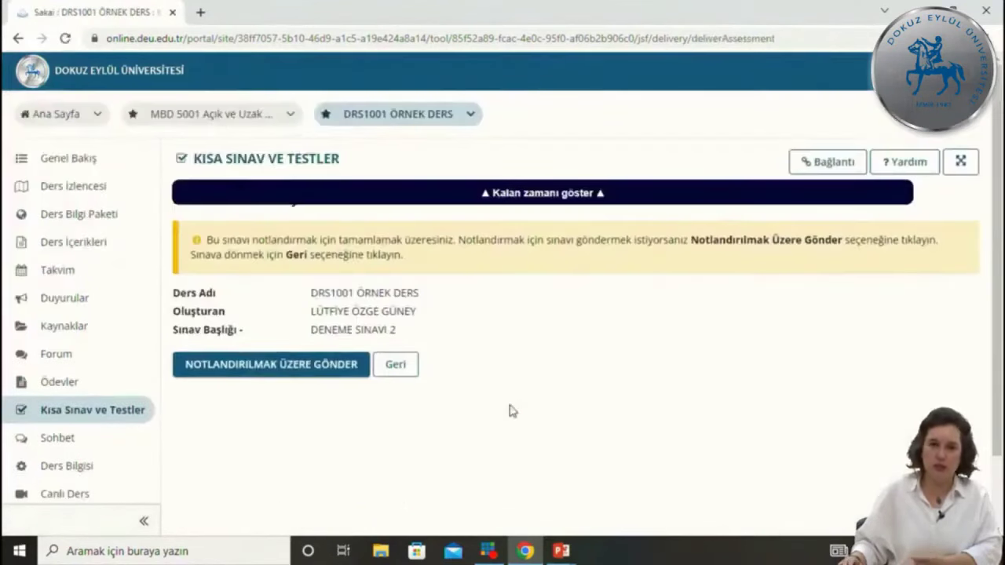
- Confirm grading submission and view DENEME SINAVI 2 under Tamamlanmış Sınavlar with score 1
{"action": "left_click", "coordinate": [304, 373]}
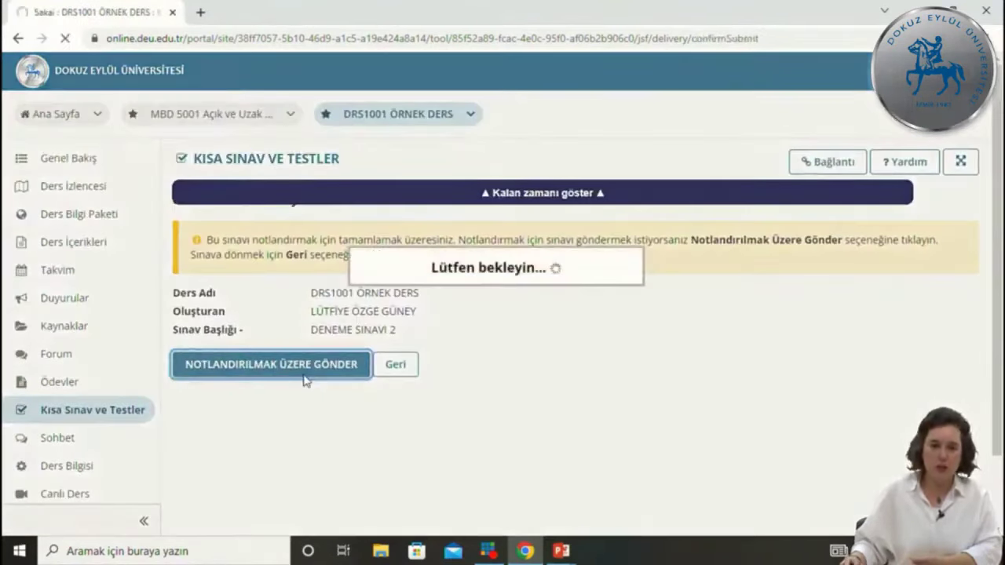
{"action": "scroll", "coordinate": [296, 387], "scroll_direction": "down", "scroll_amount": 2}
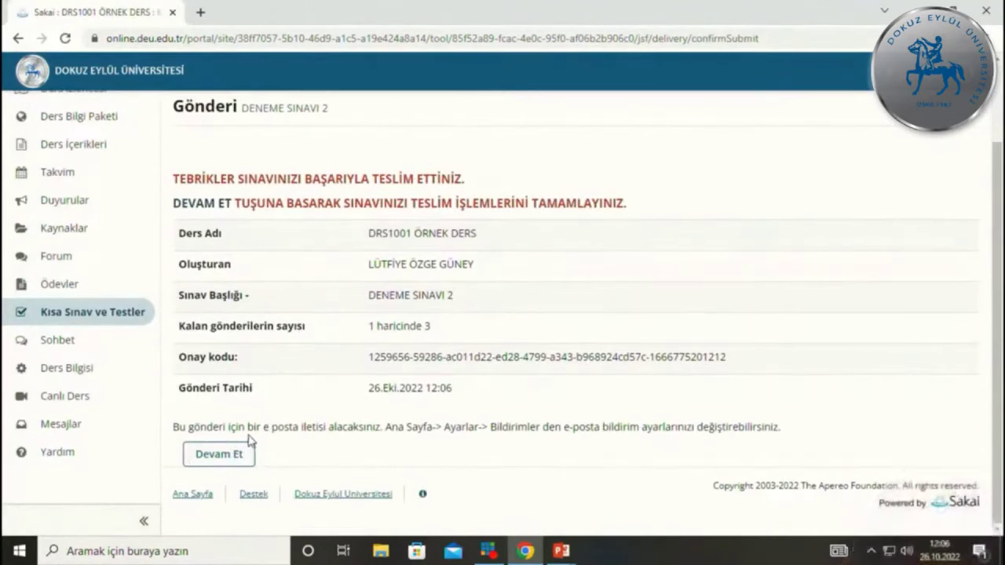
{"action": "left_click", "coordinate": [233, 464]}
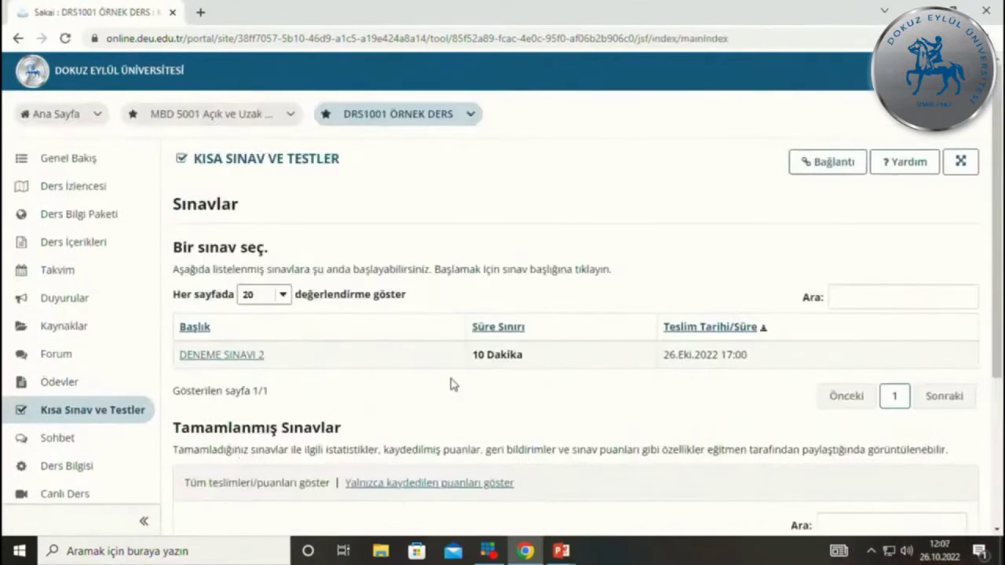
{"action": "scroll", "coordinate": [440, 389], "scroll_direction": "down", "scroll_amount": 3}
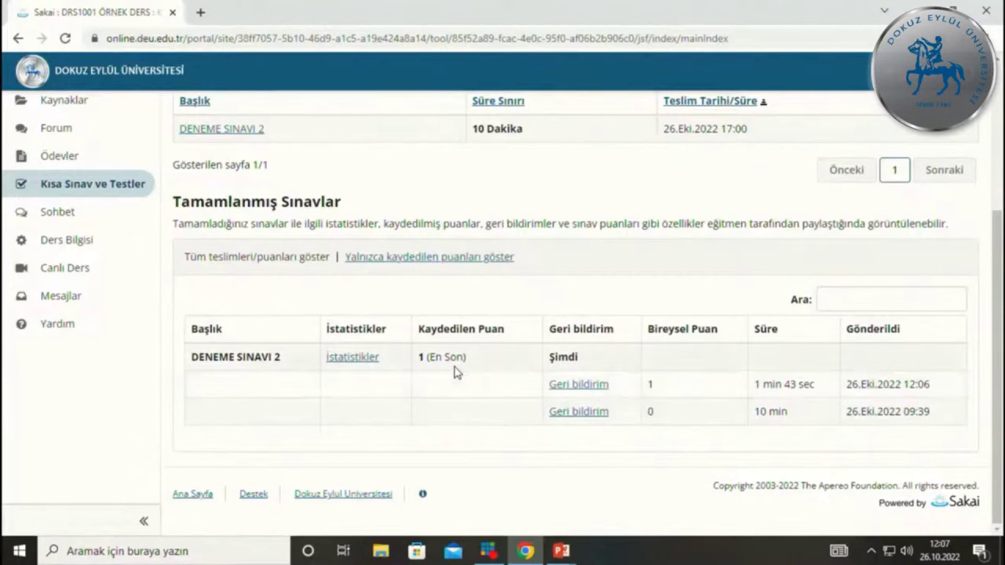
{"action": "left_click", "coordinate": [345, 358]}
{"action": "scroll", "coordinate": [350, 376], "scroll_direction": "down", "scroll_amount": 3}
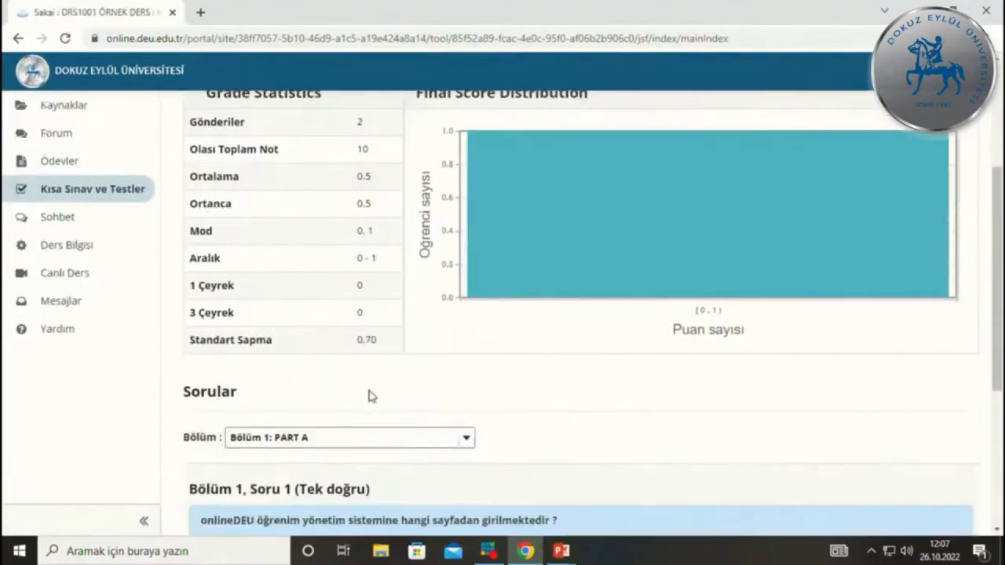
{"action": "scroll", "coordinate": [351, 422], "scroll_direction": "down", "scroll_amount": 4}
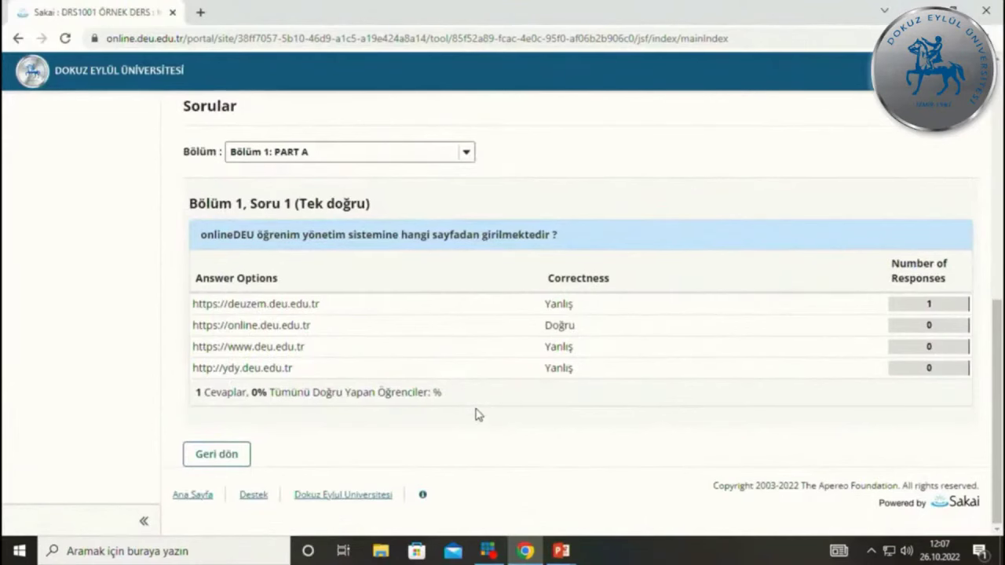
{"action": "scroll", "coordinate": [478, 411], "scroll_direction": "up", "scroll_amount": 7}
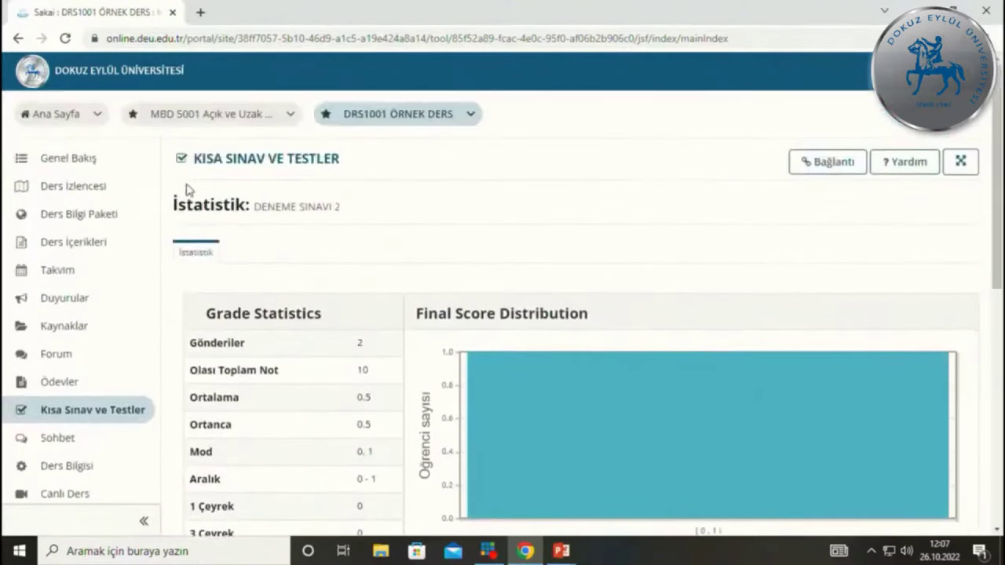
{"action": "left_click", "coordinate": [210, 162]}
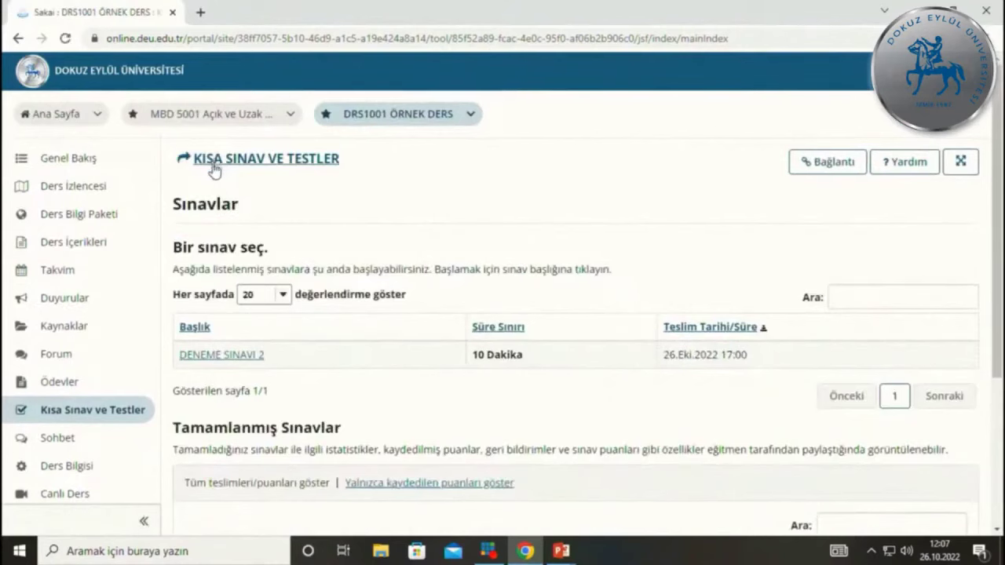
{"action": "scroll", "coordinate": [398, 400], "scroll_direction": "down", "scroll_amount": 1}
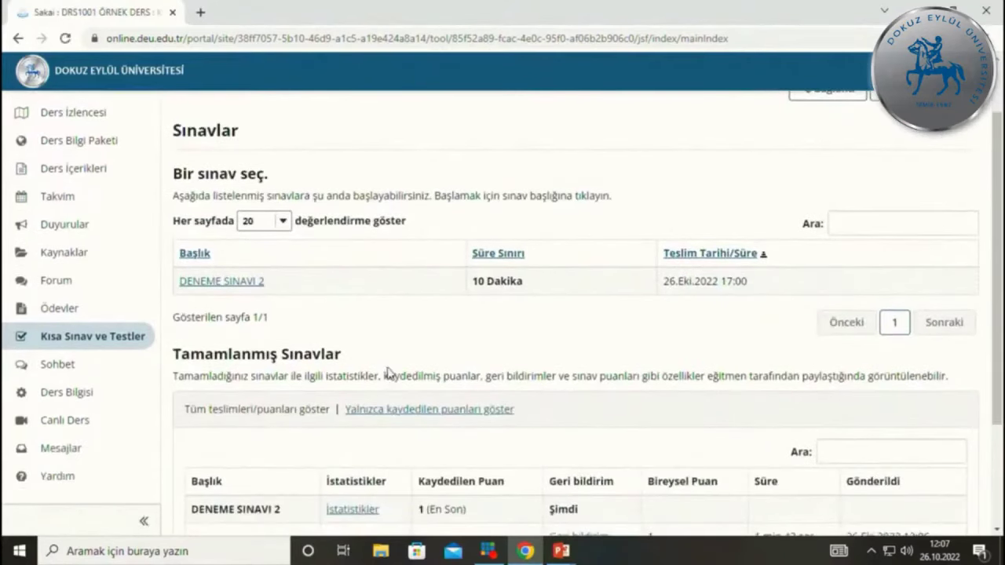
{"action": "right_click", "coordinate": [388, 371]}
{"action": "left_click", "coordinate": [312, 331]}
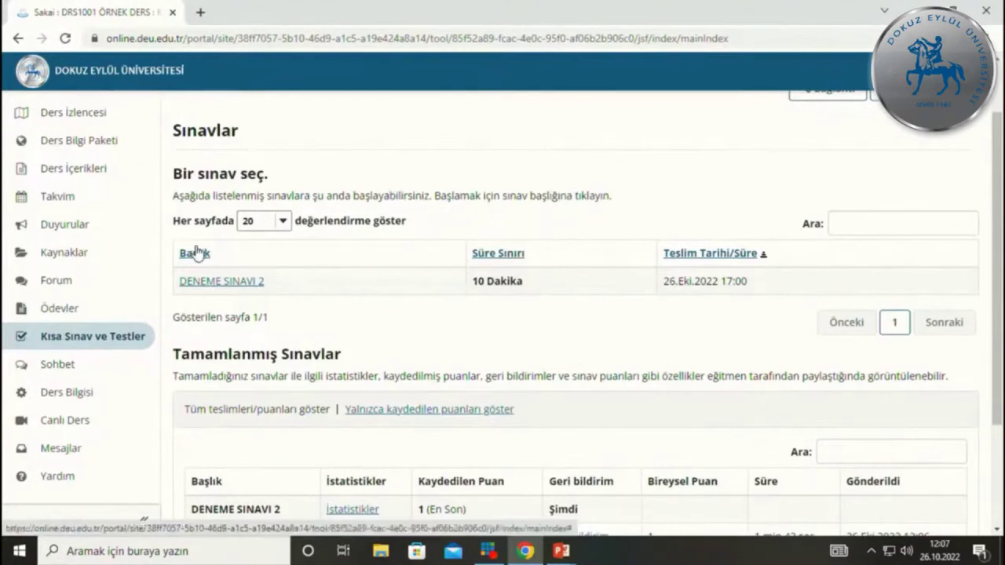
{"action": "scroll", "coordinate": [196, 253], "scroll_direction": "down", "scroll_amount": 2}
{"action": "scroll", "coordinate": [197, 253], "scroll_direction": "up", "scroll_amount": 3}
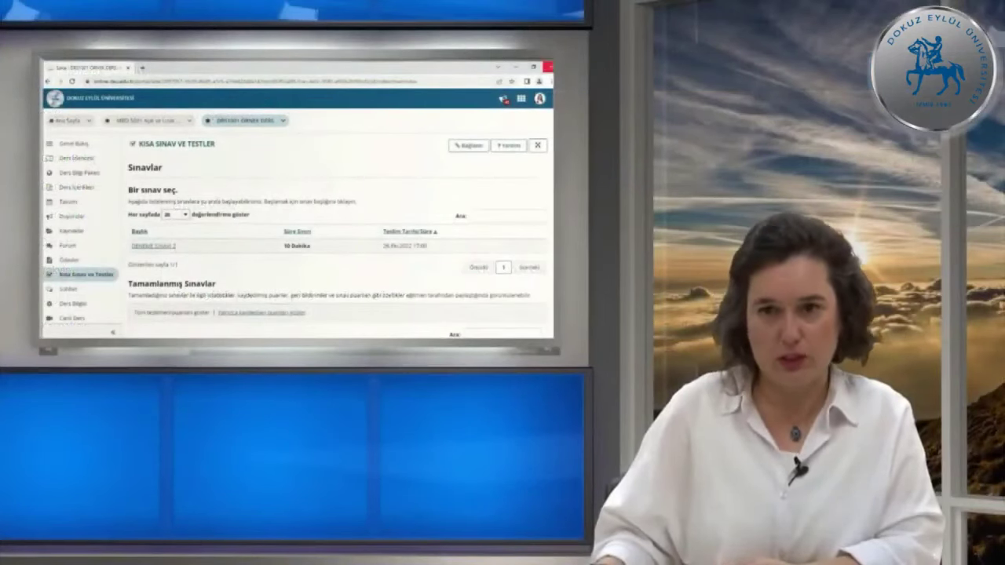
- Log out of Sakai via the profile menu's Çıkış, reaching the onlineDEU welcome page
{"action": "left_click", "coordinate": [541, 100]}
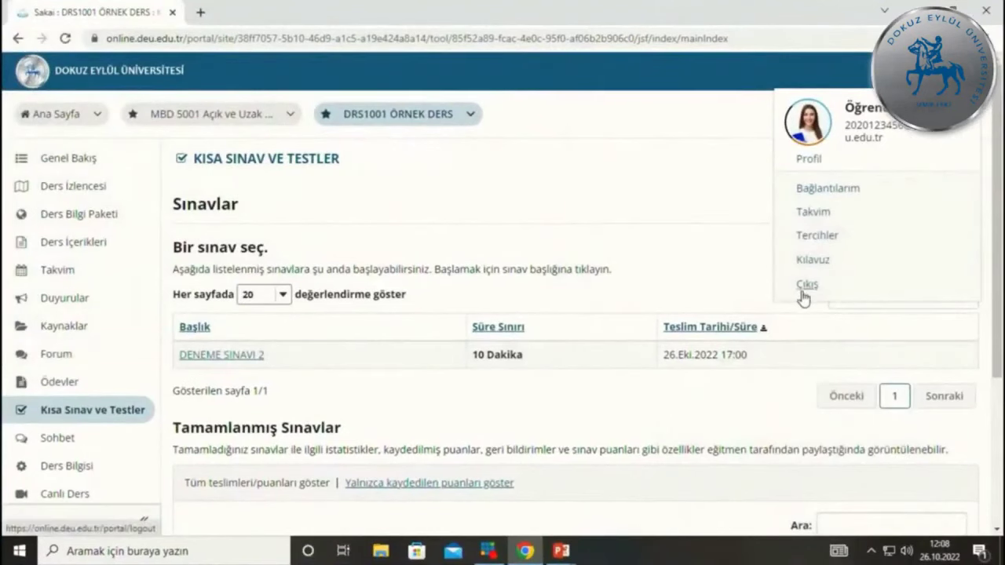
{"action": "left_click", "coordinate": [806, 285]}
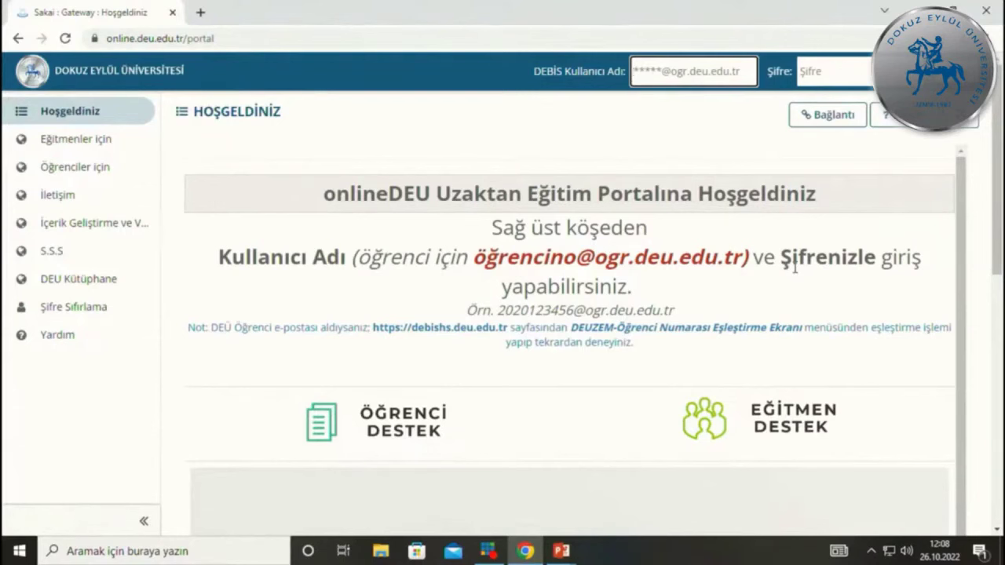
{"action": "key", "text": "alt+Tab"}
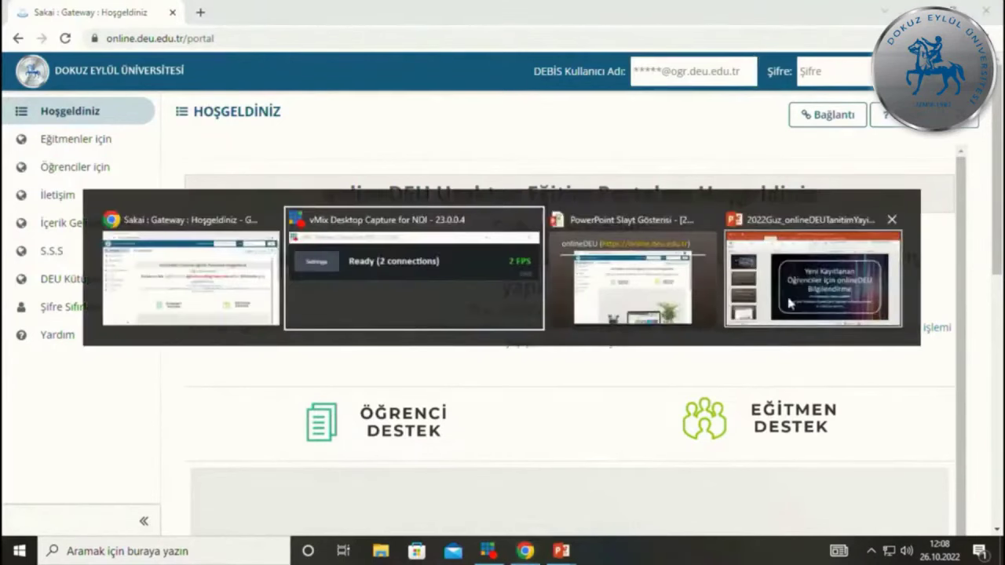
- Switch to PowerPoint and run the slide show to the DEUZEM İletişim contact slide
{"action": "left_click", "coordinate": [790, 304]}
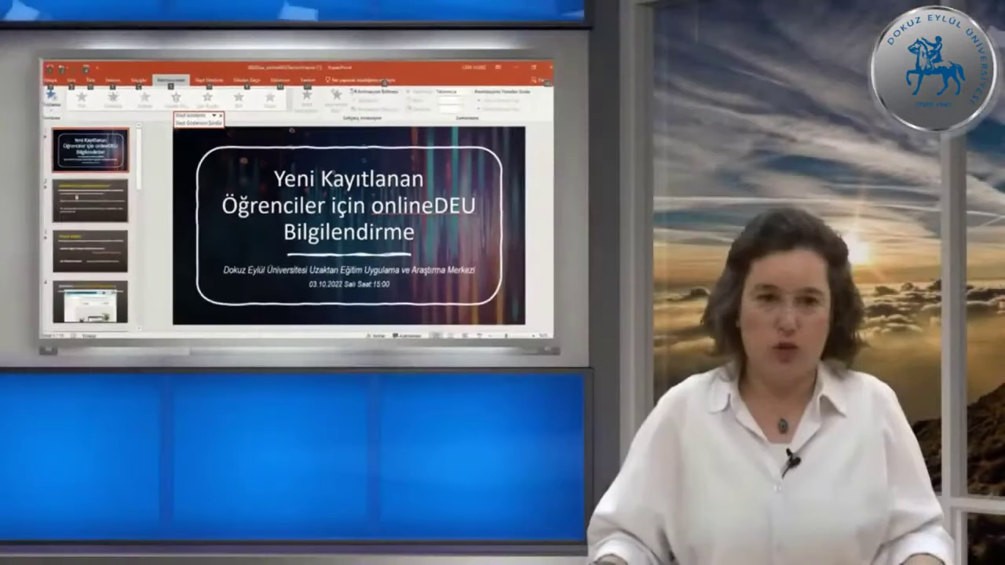
{"action": "scroll", "coordinate": [125, 306], "scroll_direction": "down", "scroll_amount": 5}
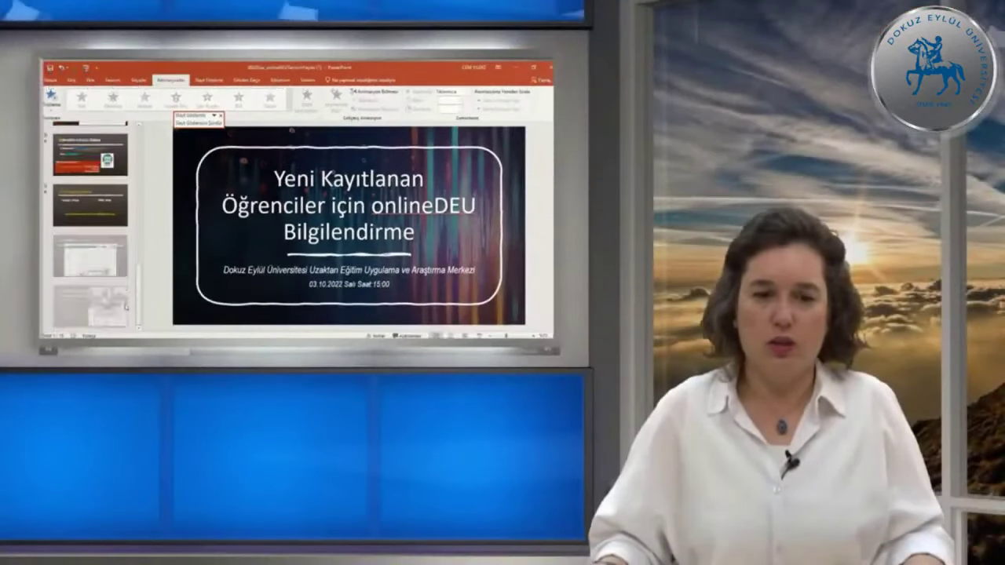
{"action": "scroll", "coordinate": [126, 305], "scroll_direction": "down", "scroll_amount": 3}
{"action": "left_click", "coordinate": [91, 248]}
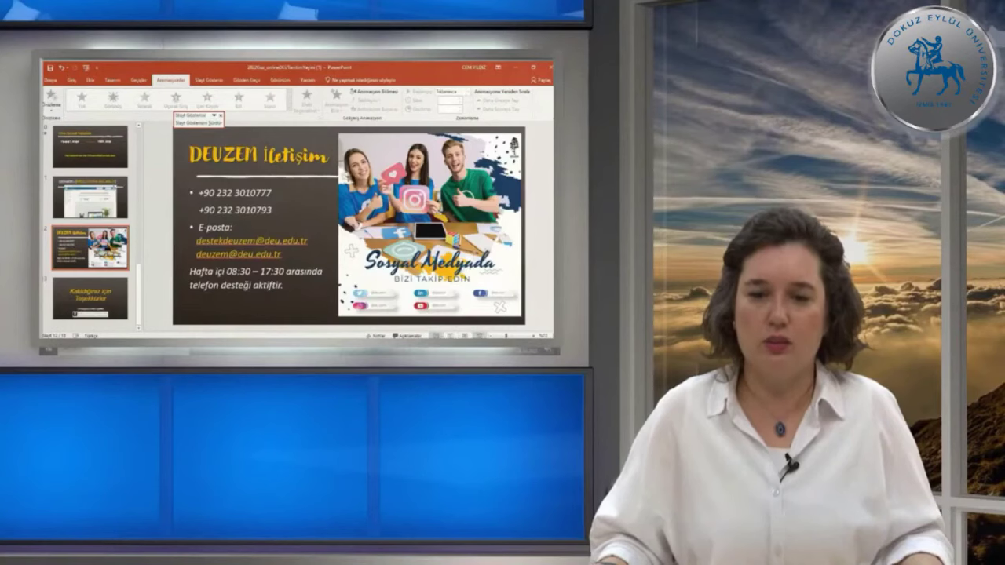
{"action": "key", "text": "F5"}
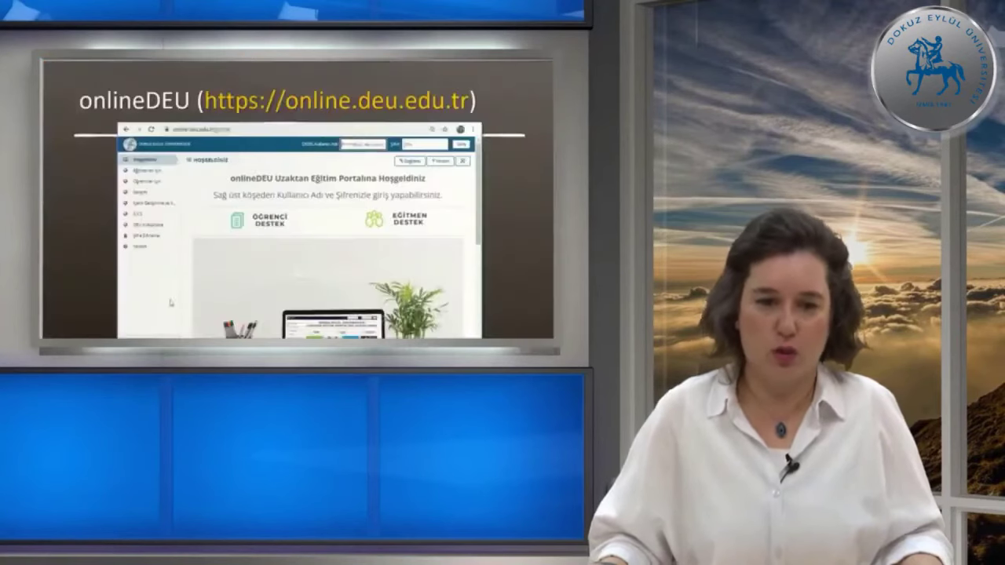
{"action": "left_click", "coordinate": [169, 303]}
{"action": "left_click", "coordinate": [176, 218]}
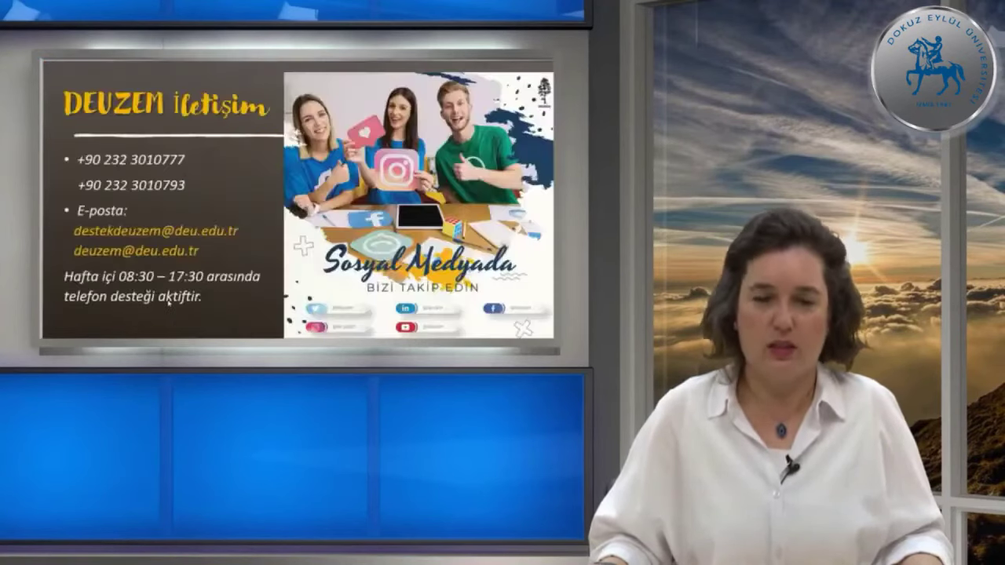